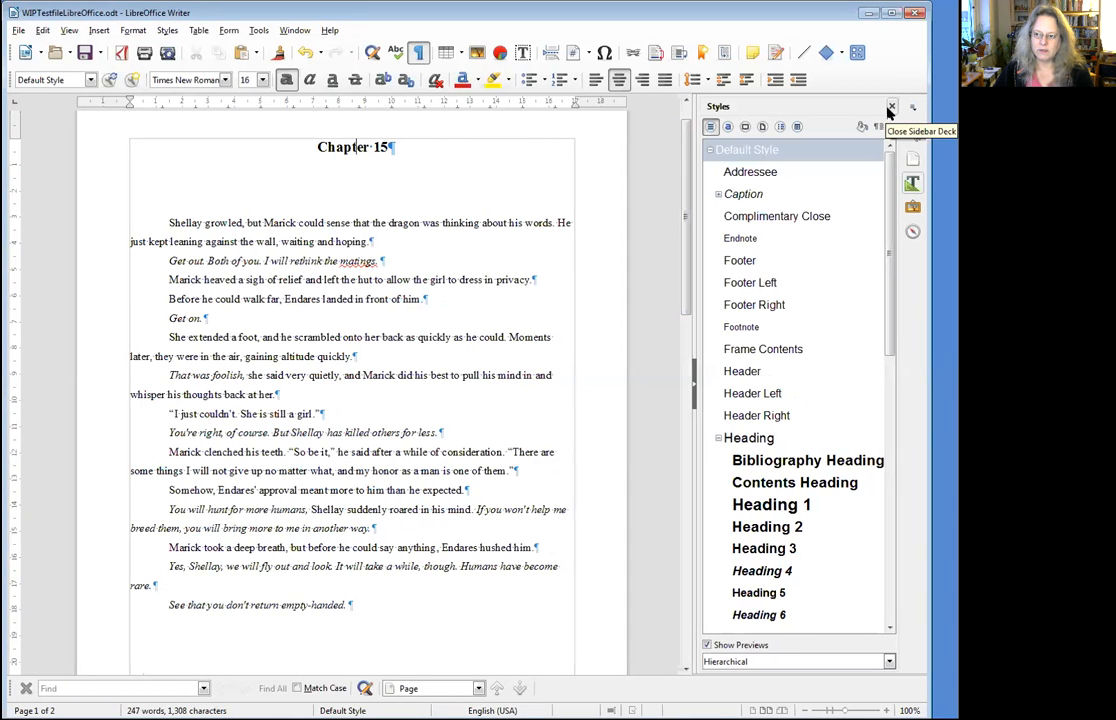
Close and reopen the Styles sidebar, and view the available paragraph styles without applying one
click(890, 110)
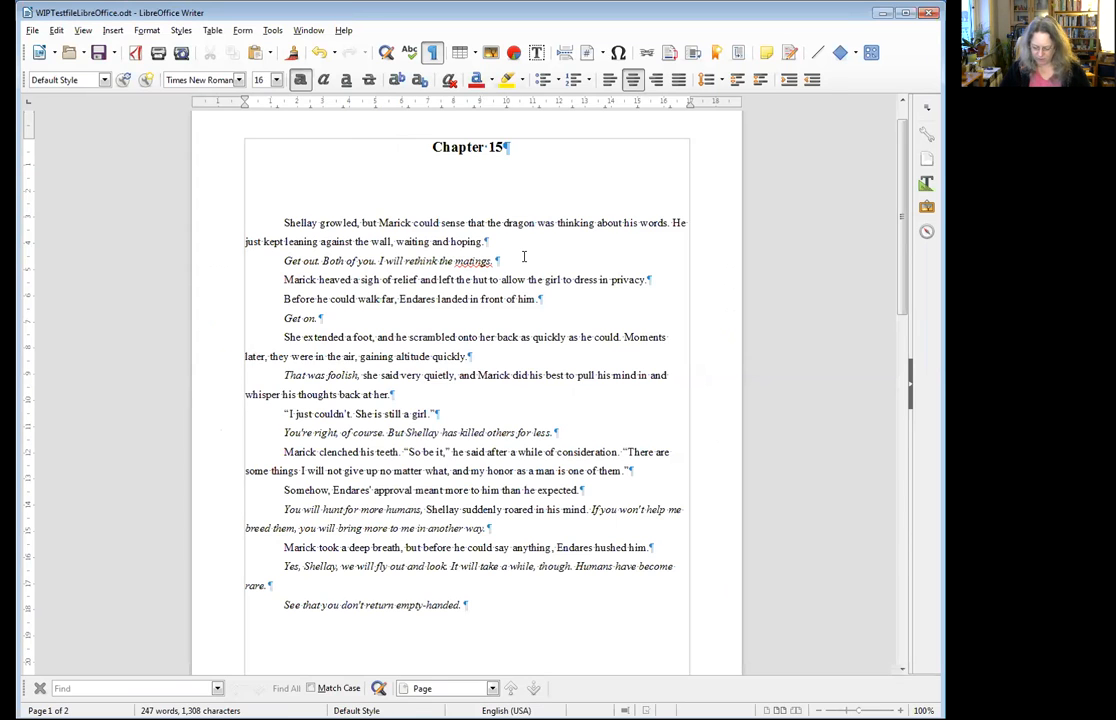
key(F11)
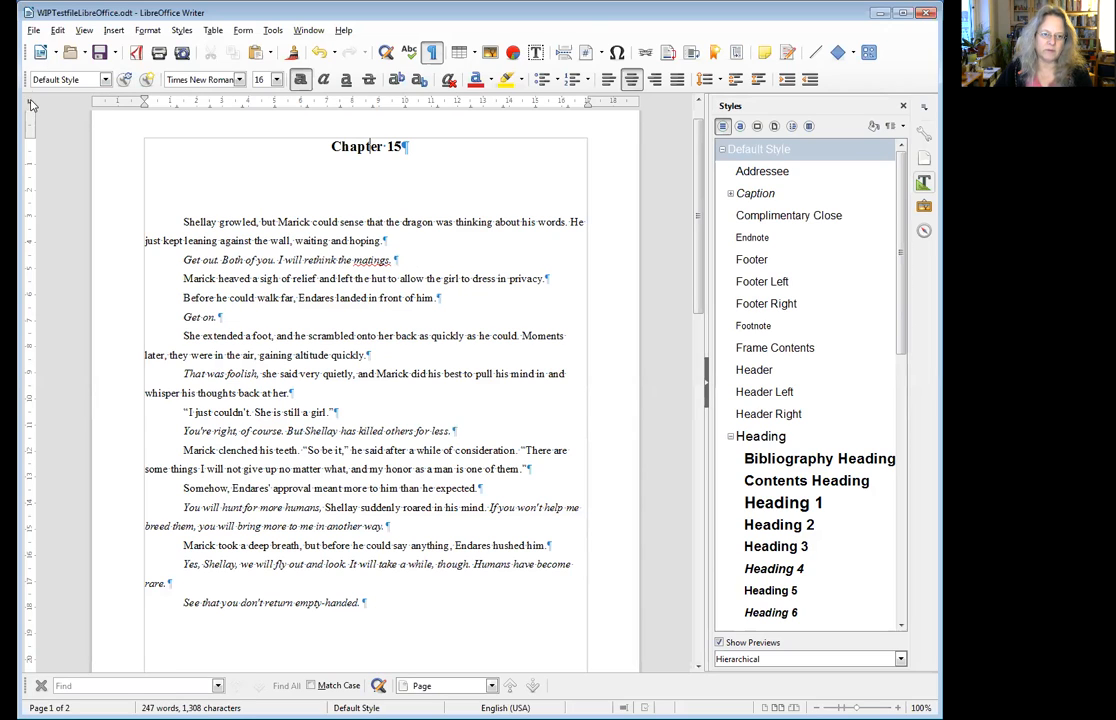
click(104, 80)
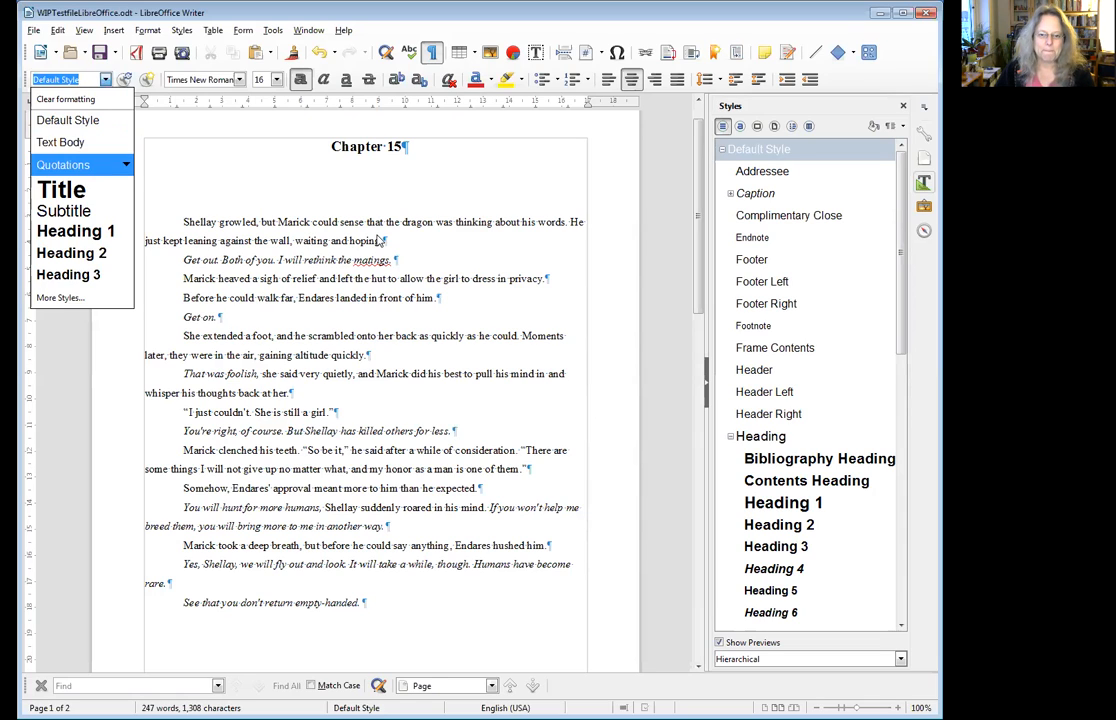
click(345, 197)
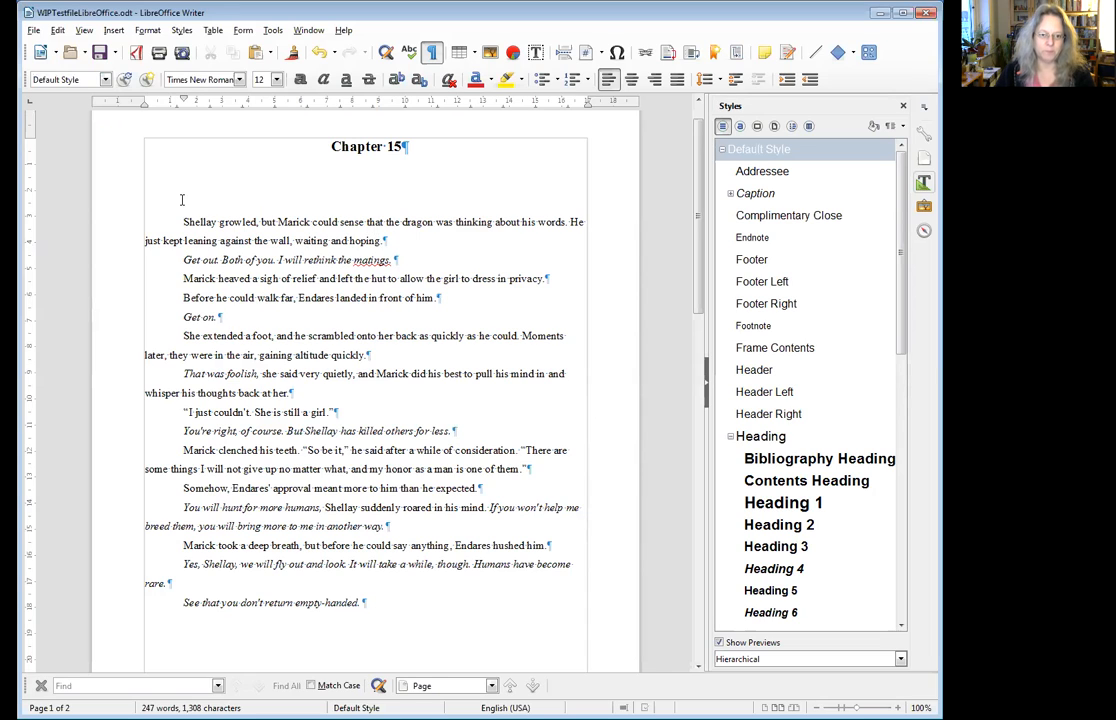
Apply the Text Body paragraph style to all story paragraphs below the Chapter 15 title
drag(150, 200, 242, 258)
drag(312, 470, 428, 612)
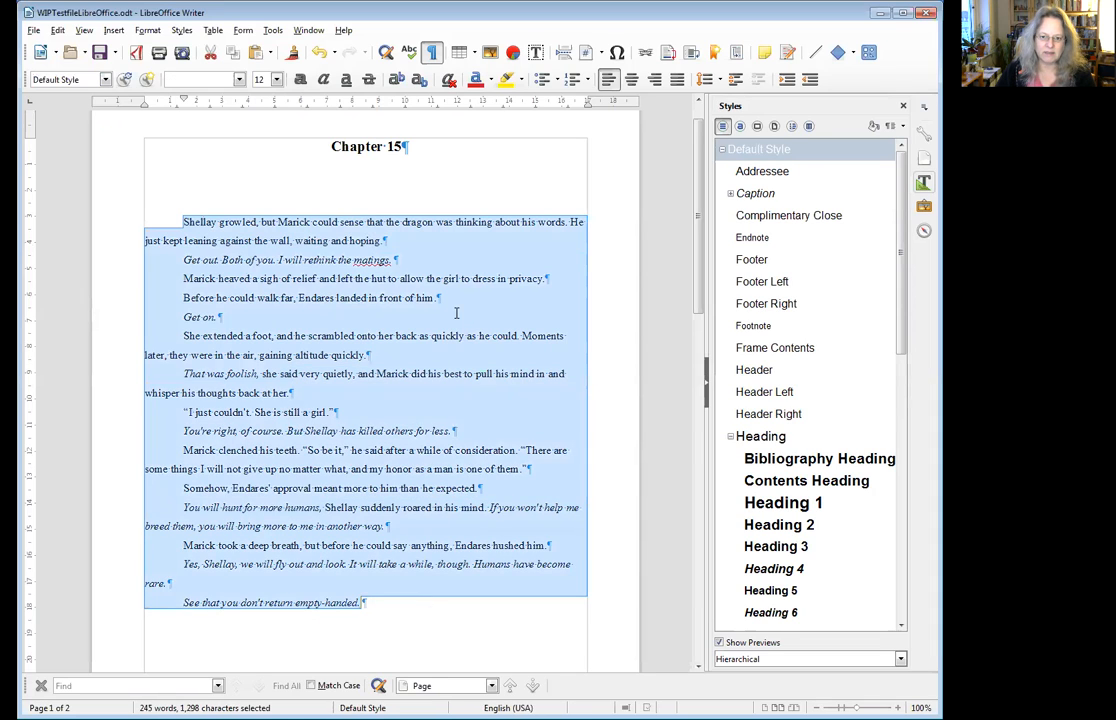
click(105, 80)
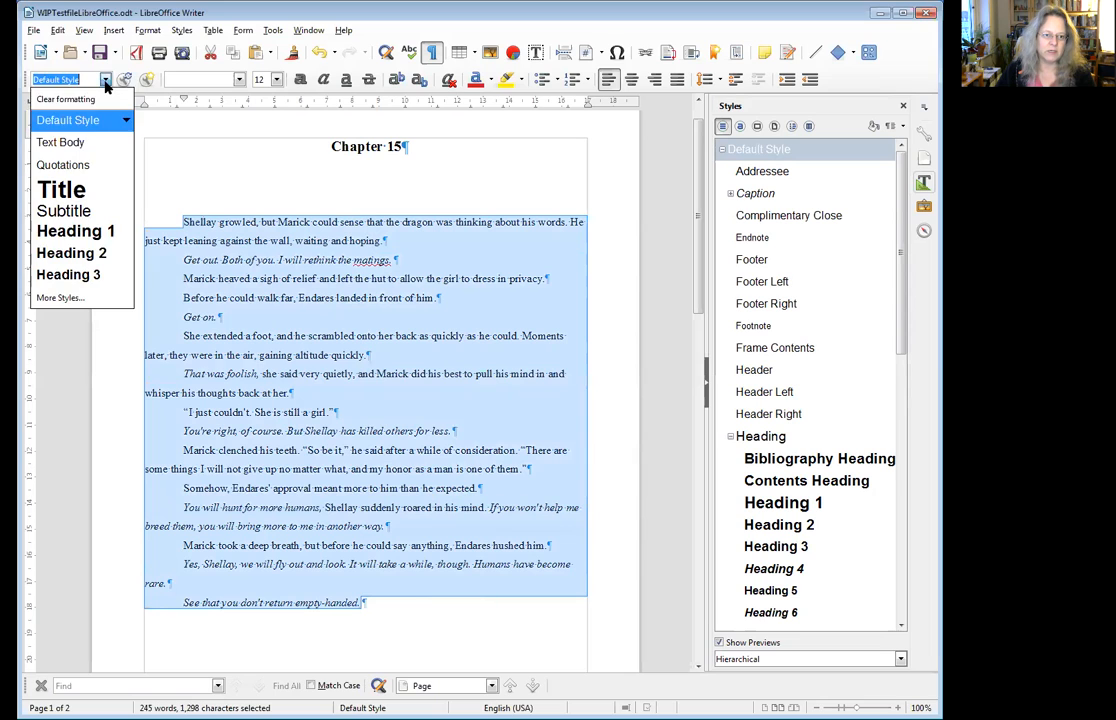
click(81, 144)
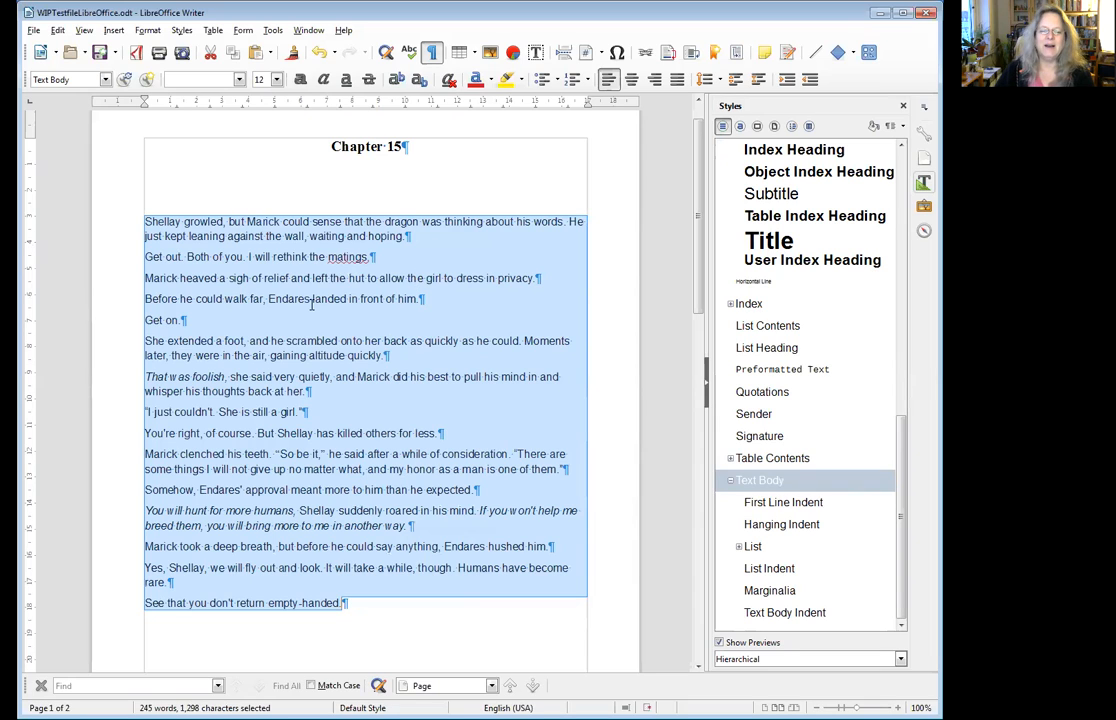
Change the selected story paragraphs to the First Line Indent style and clear the selection
click(760, 503)
double_click(760, 503)
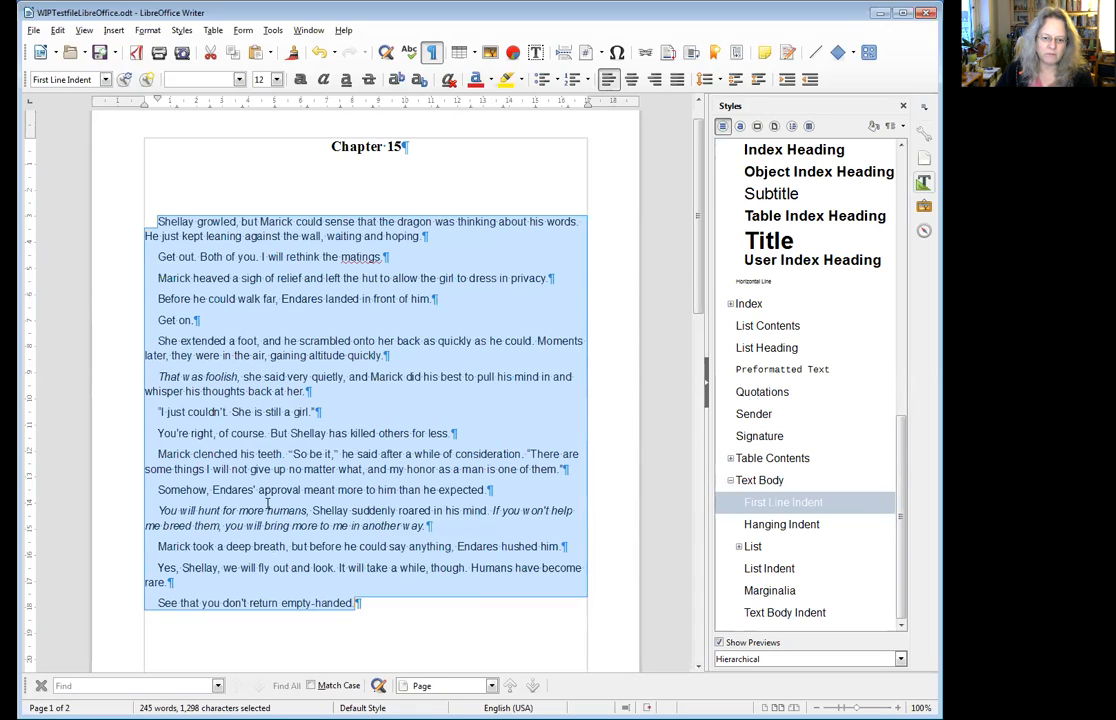
click(434, 411)
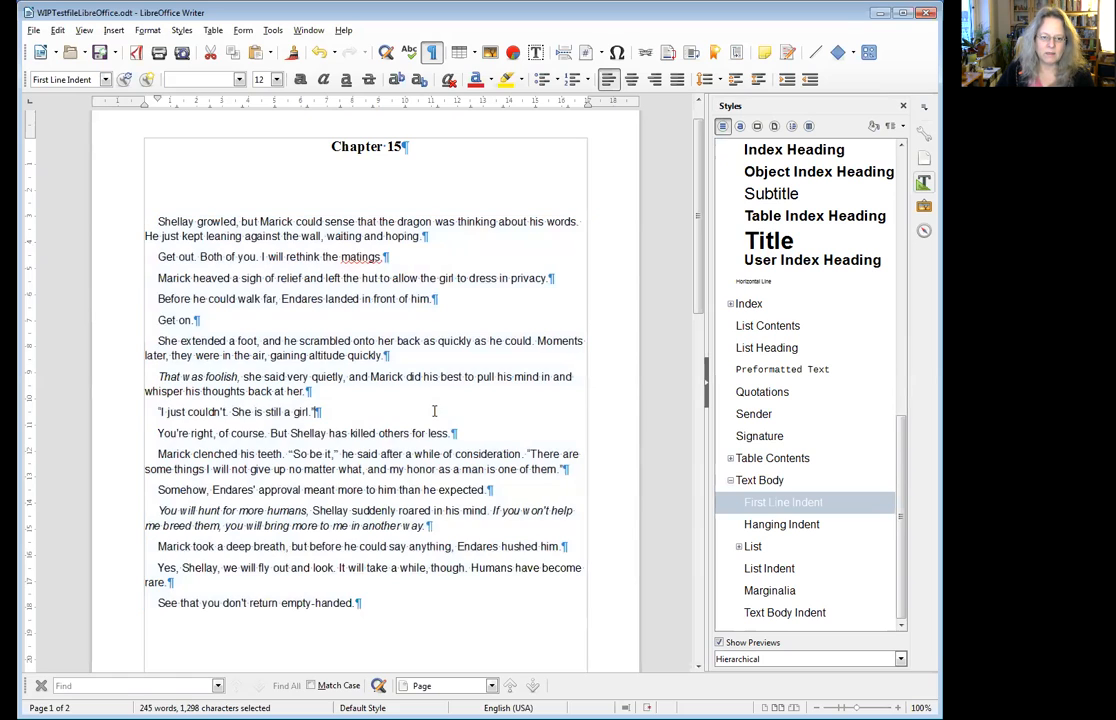
Modify the First Line Indent paragraph style so its first-line indent is 1,50 cm, and check the line spacing choices
right_click(779, 511)
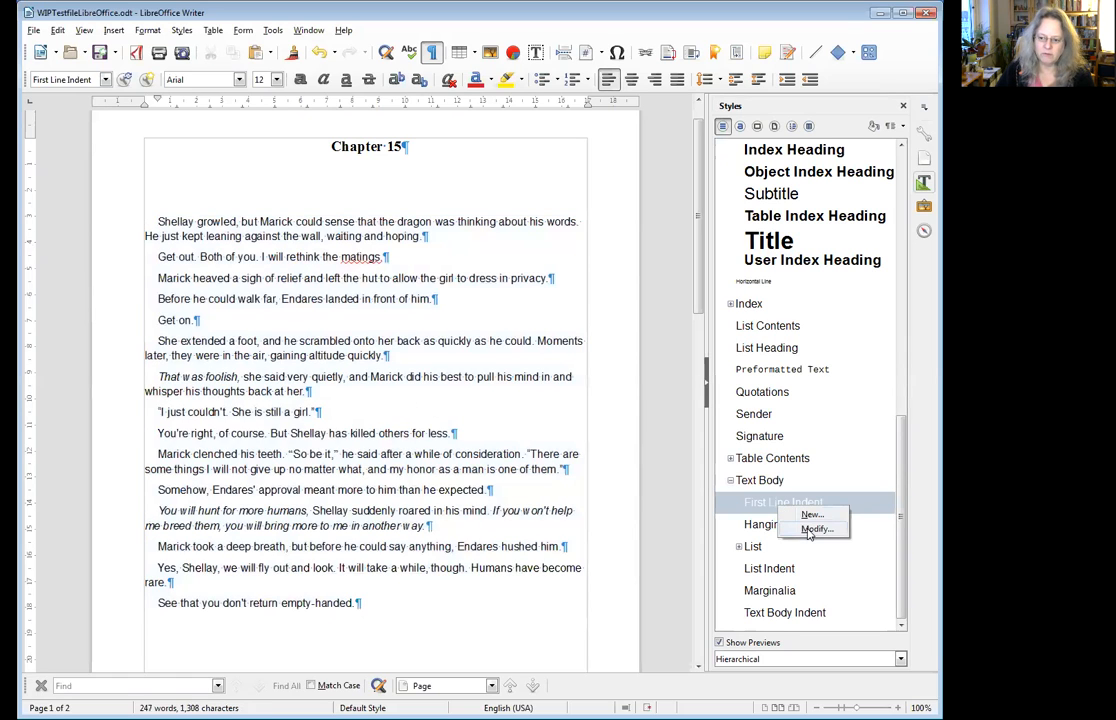
click(811, 530)
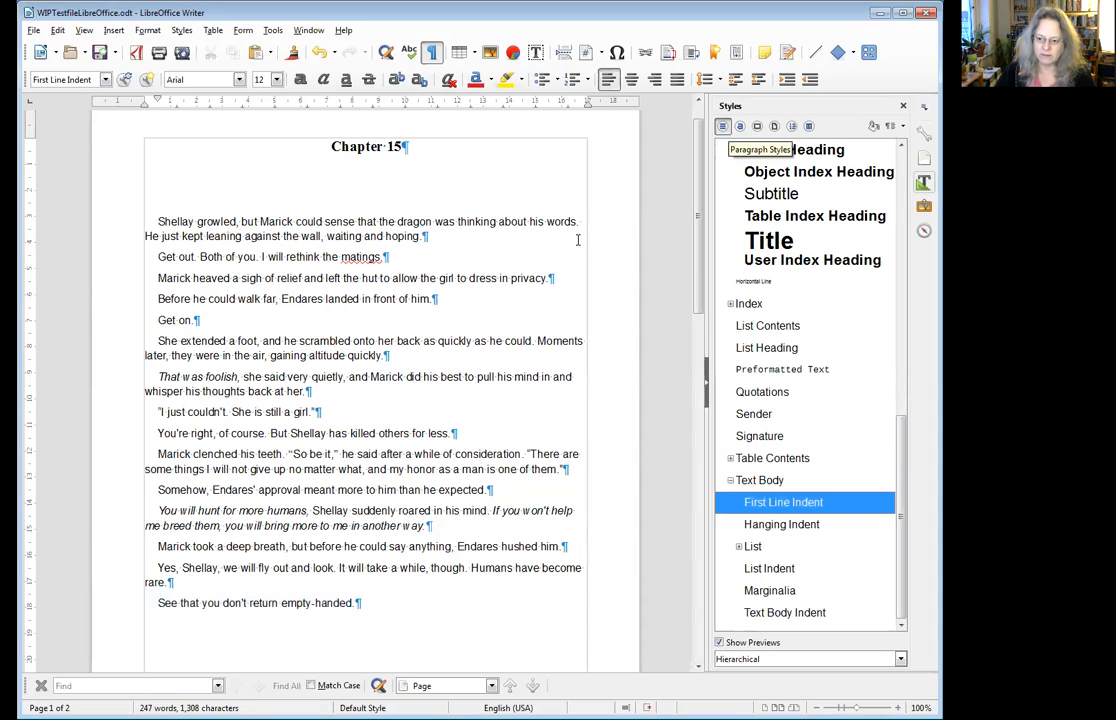
right_click(778, 508)
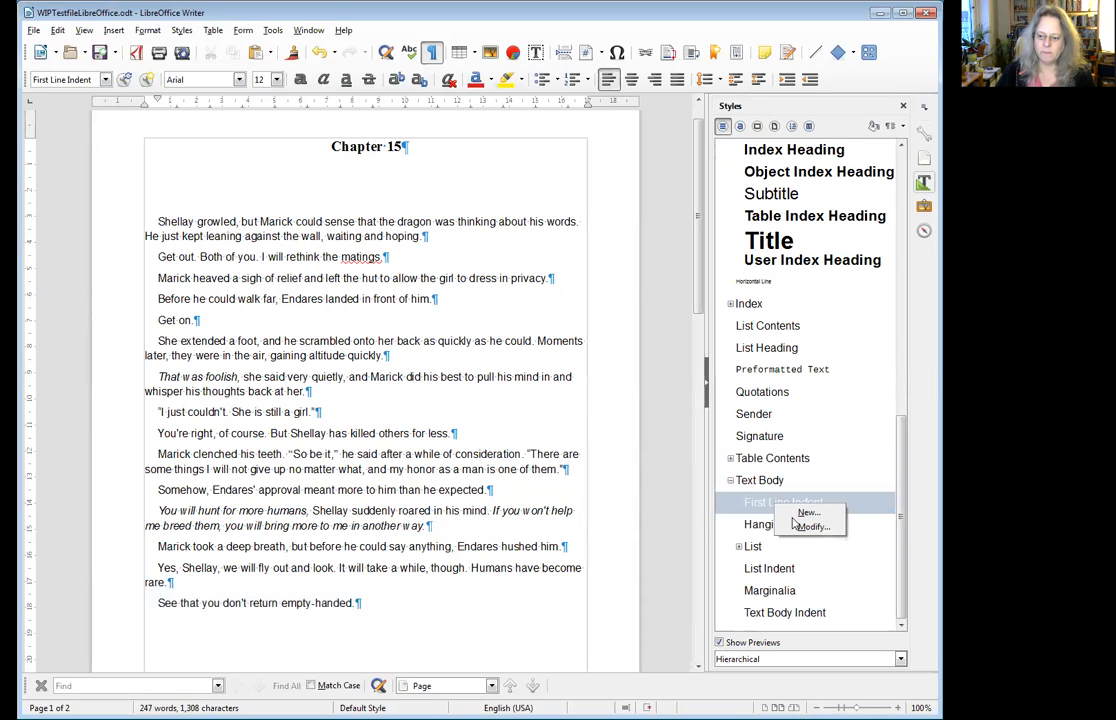
key(Escape)
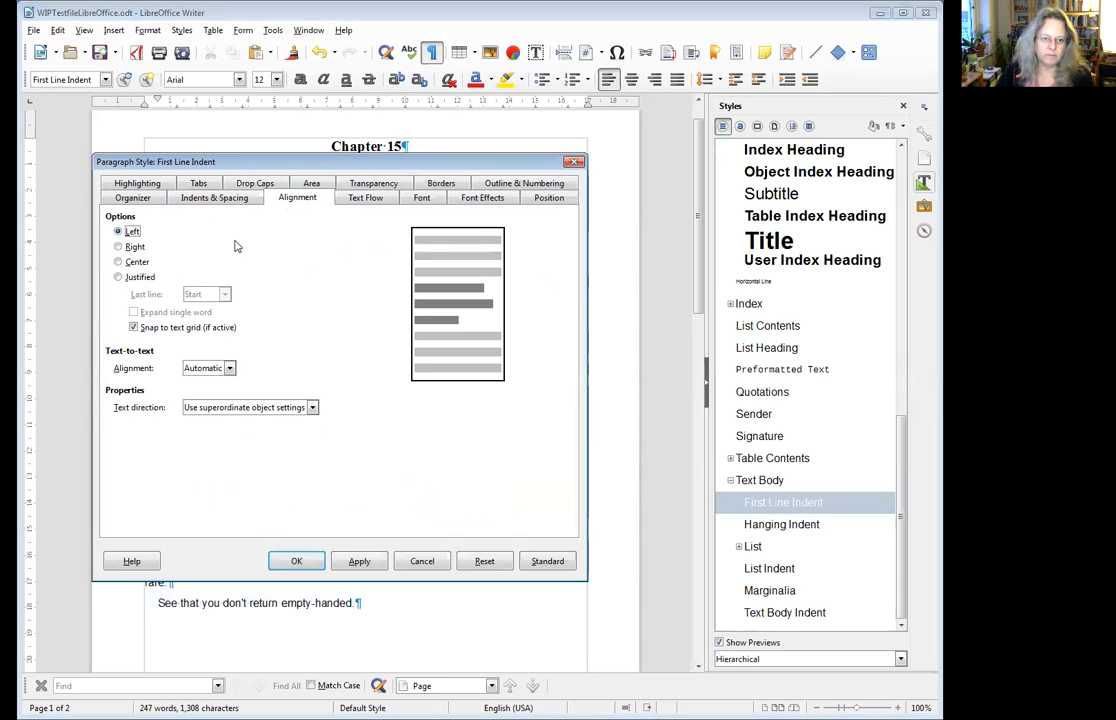
click(214, 197)
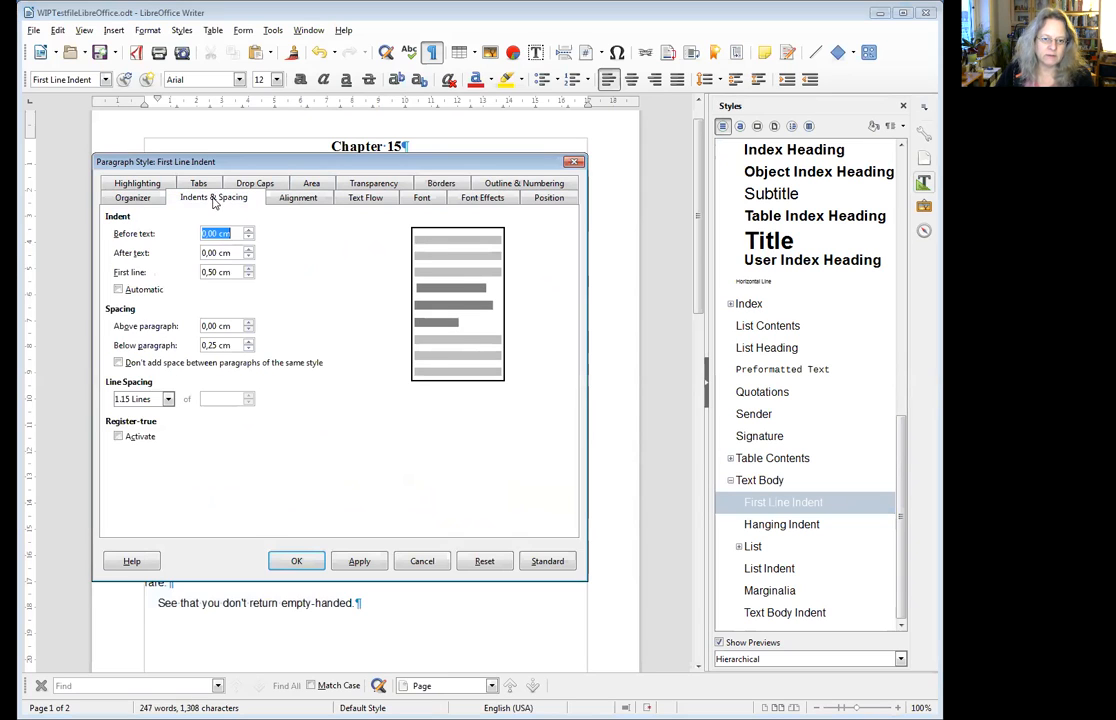
click(204, 272)
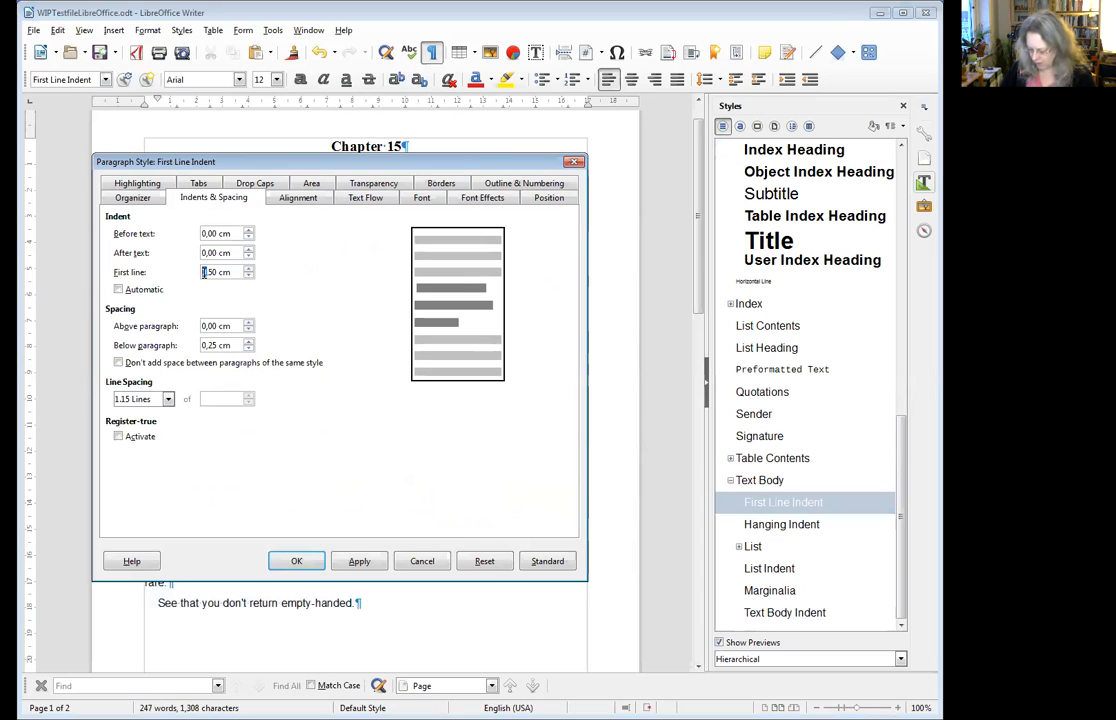
text(1)
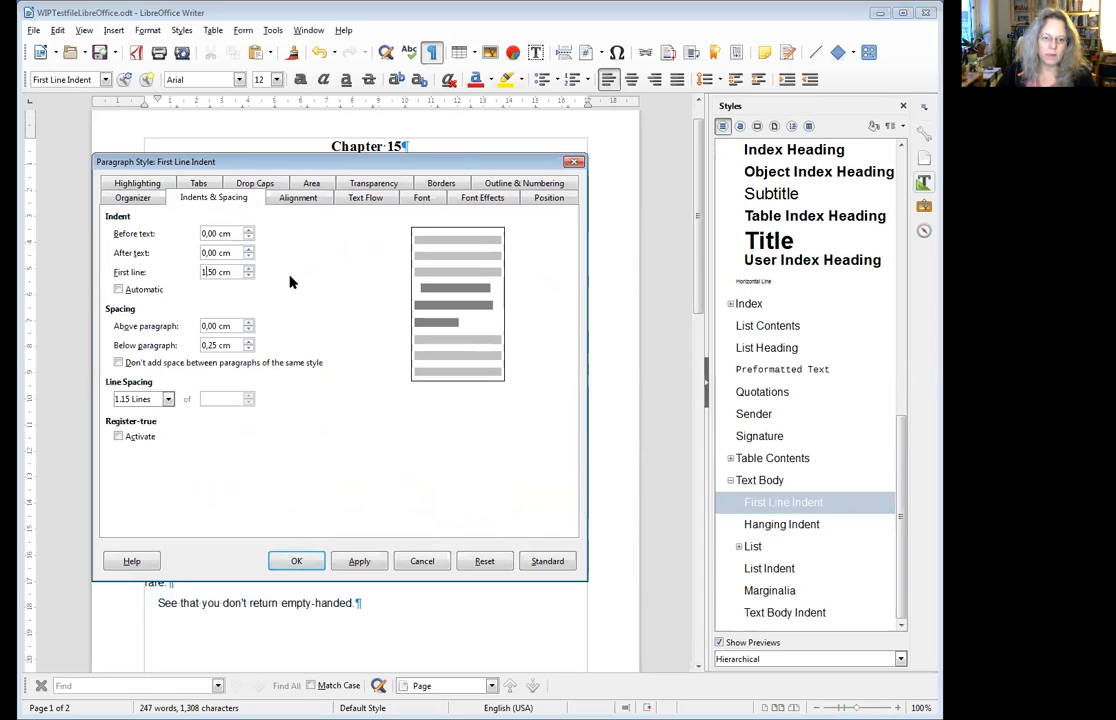
click(167, 399)
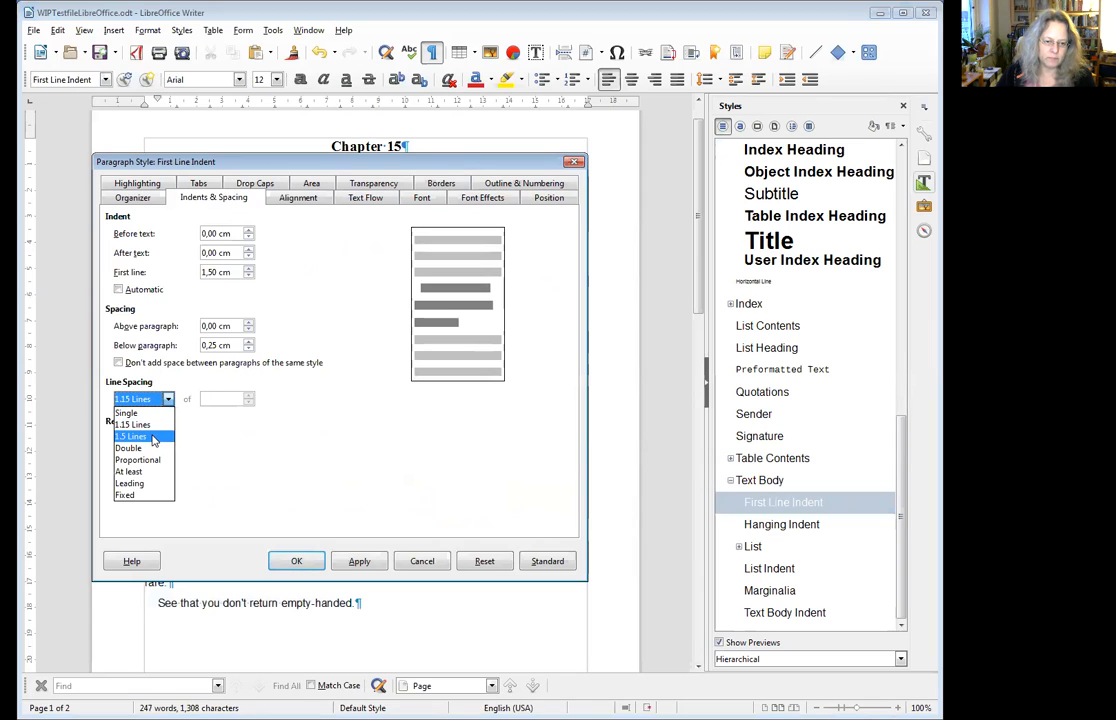
click(140, 399)
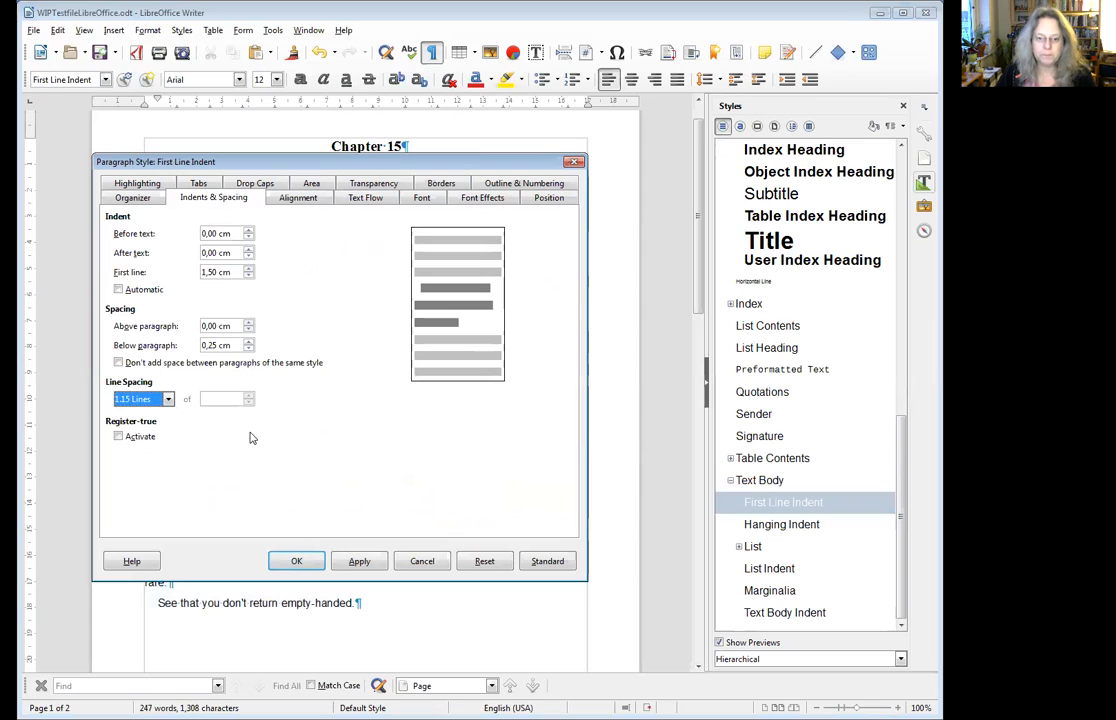
Set the First Line Indent style's font to Times New Roman and apply the style changes
click(420, 199)
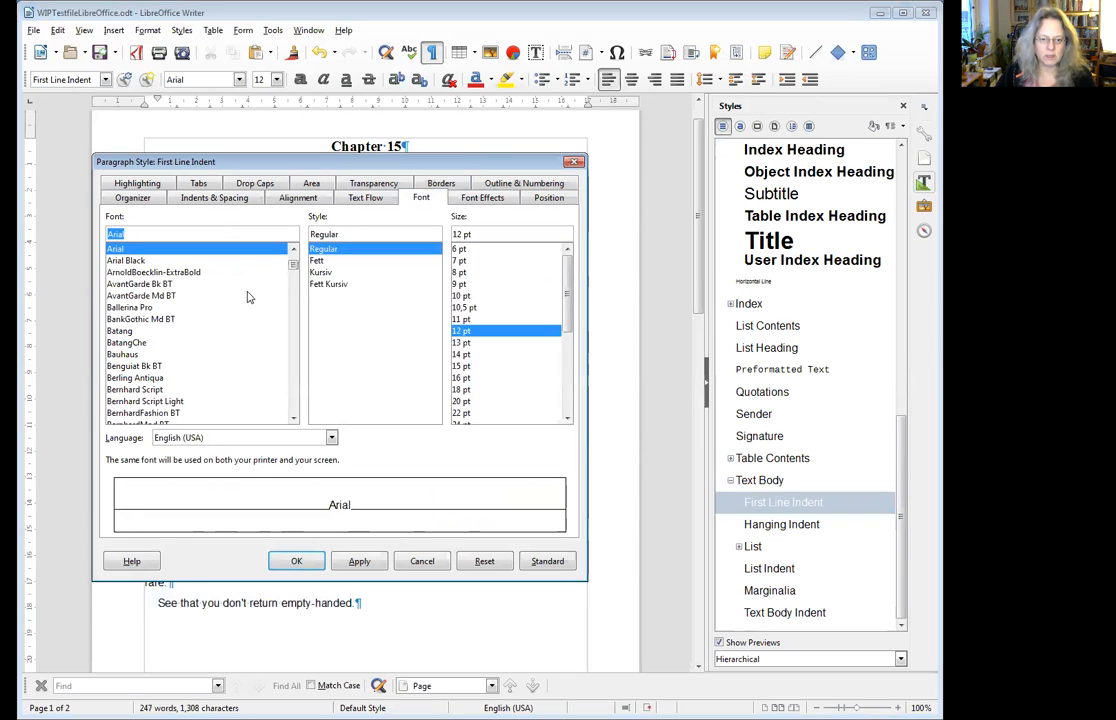
drag(293, 268, 293, 398)
click(182, 379)
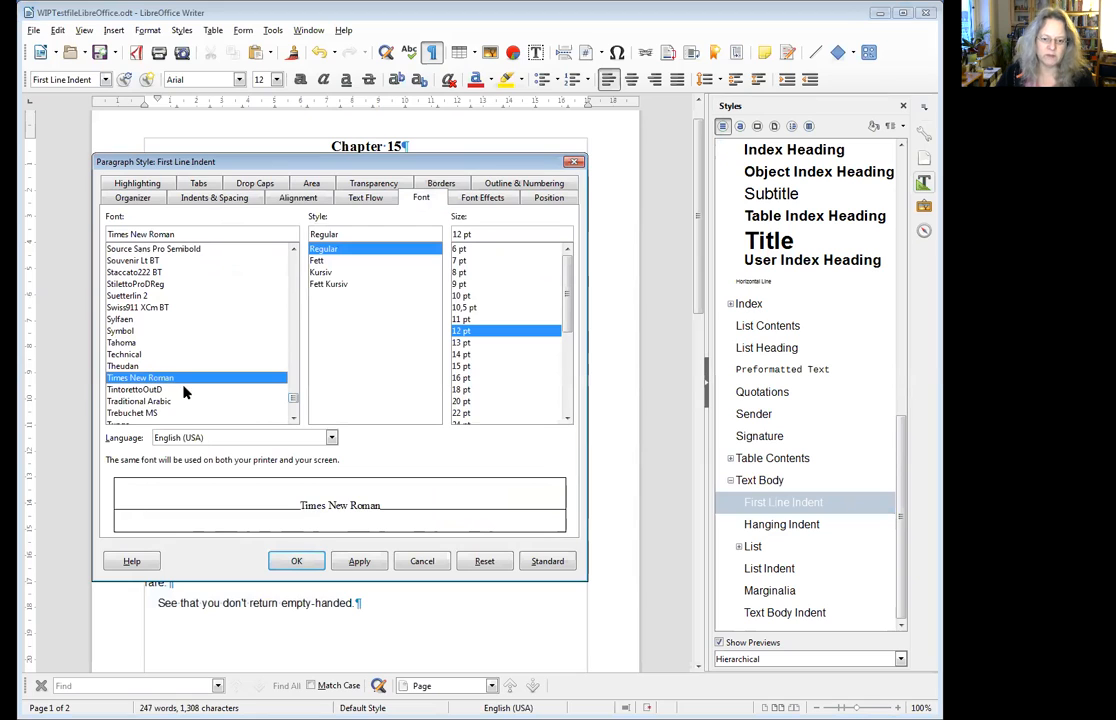
click(295, 563)
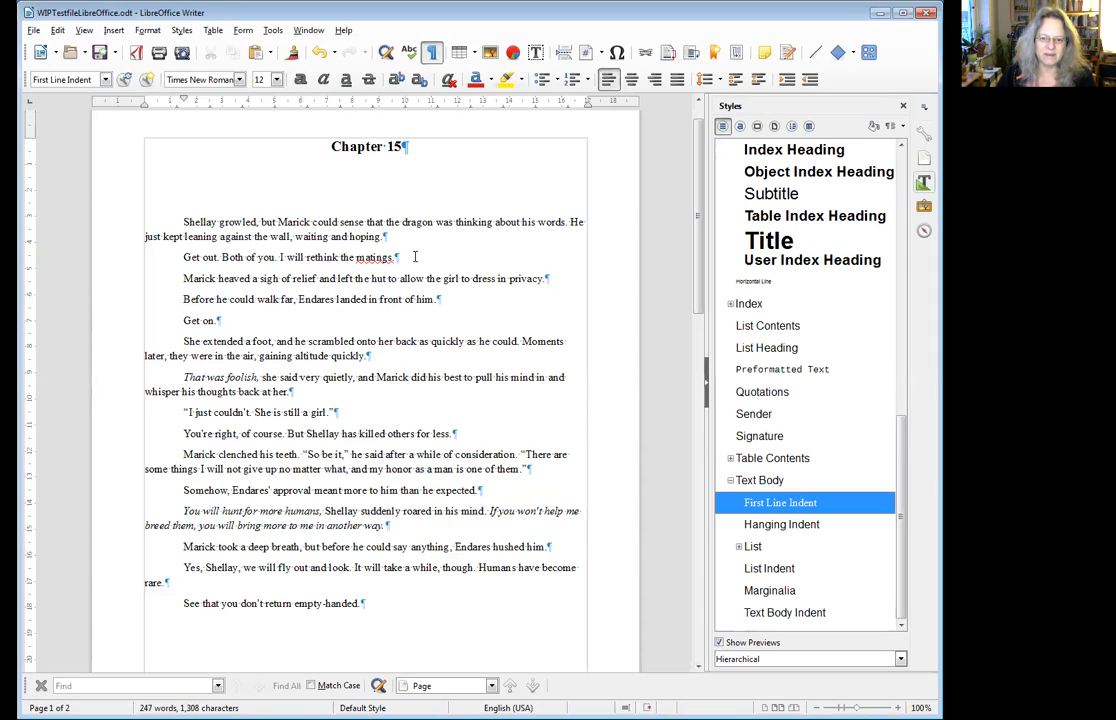
Italicize the lines "Get out. Both of you. I will rethink the matings." and "Get on."
drag(415, 257, 182, 257)
click(321, 84)
drag(234, 321, 183, 321)
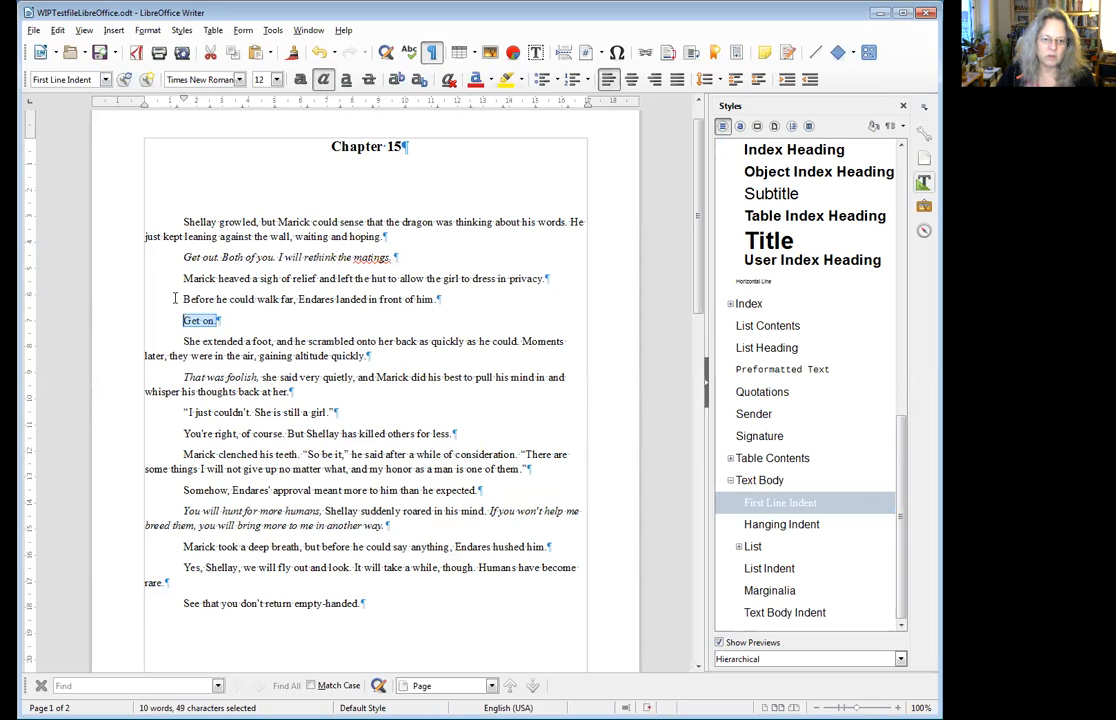
click(323, 82)
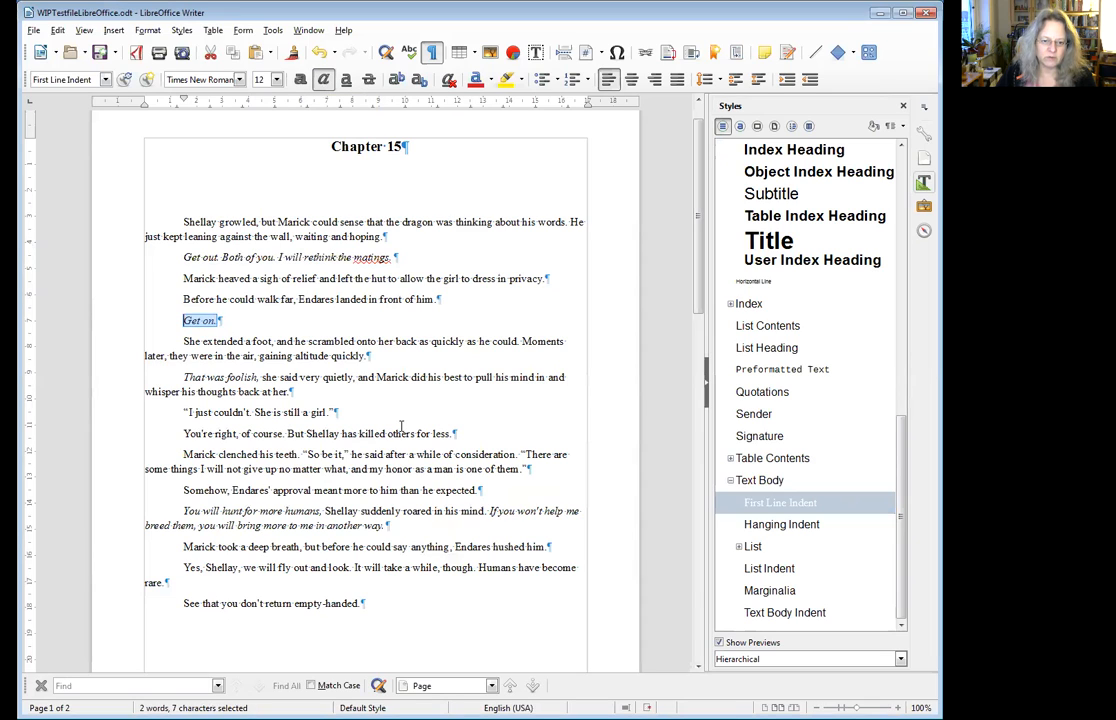
Italicize the paragraphs starting "You're right, of course." and "Yes, Shellay, we will fly out and look."
drag(458, 434, 173, 433)
key(ctrl+i)
click(512, 240)
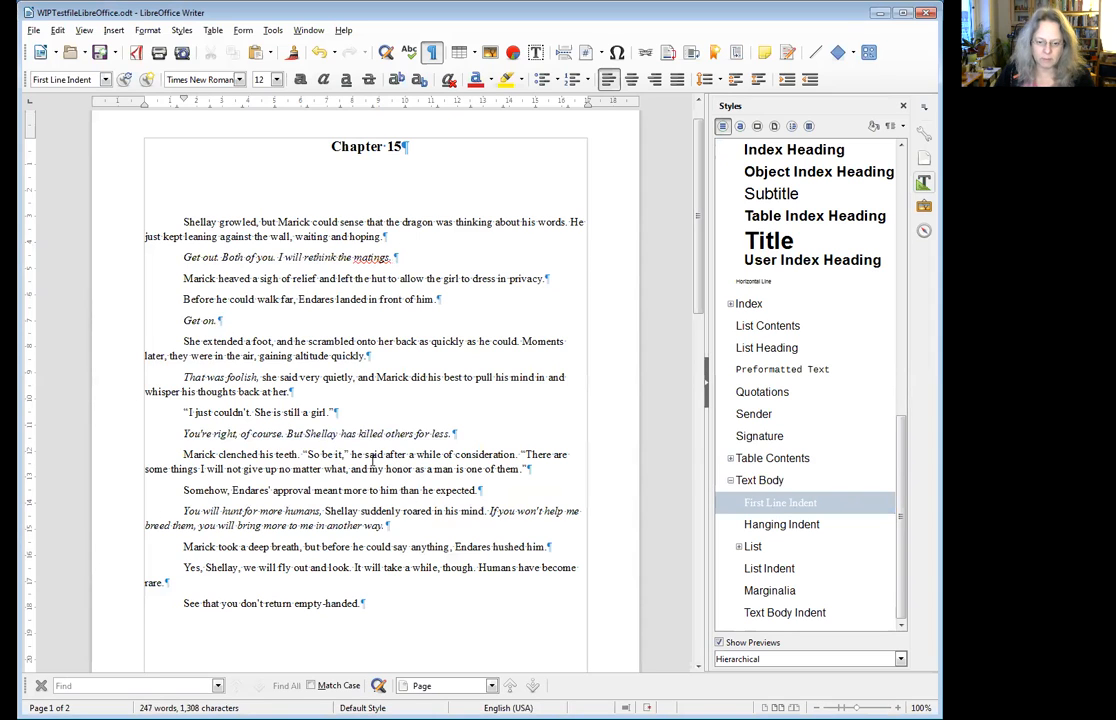
shift+click(208, 579)
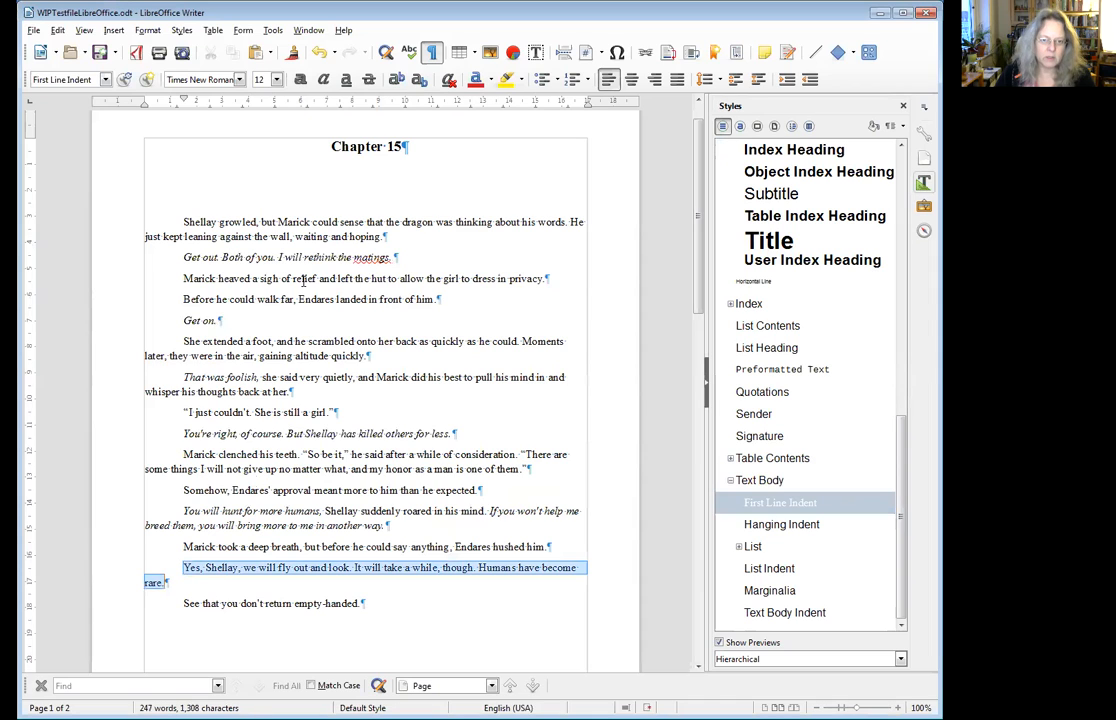
click(323, 79)
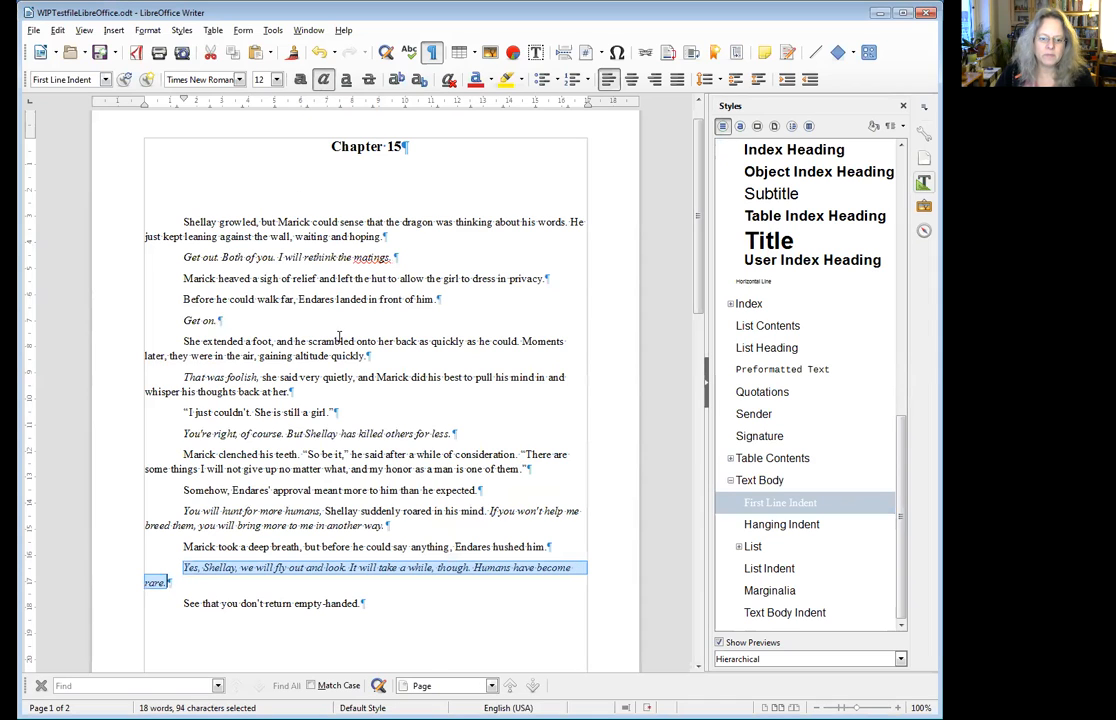
click(461, 521)
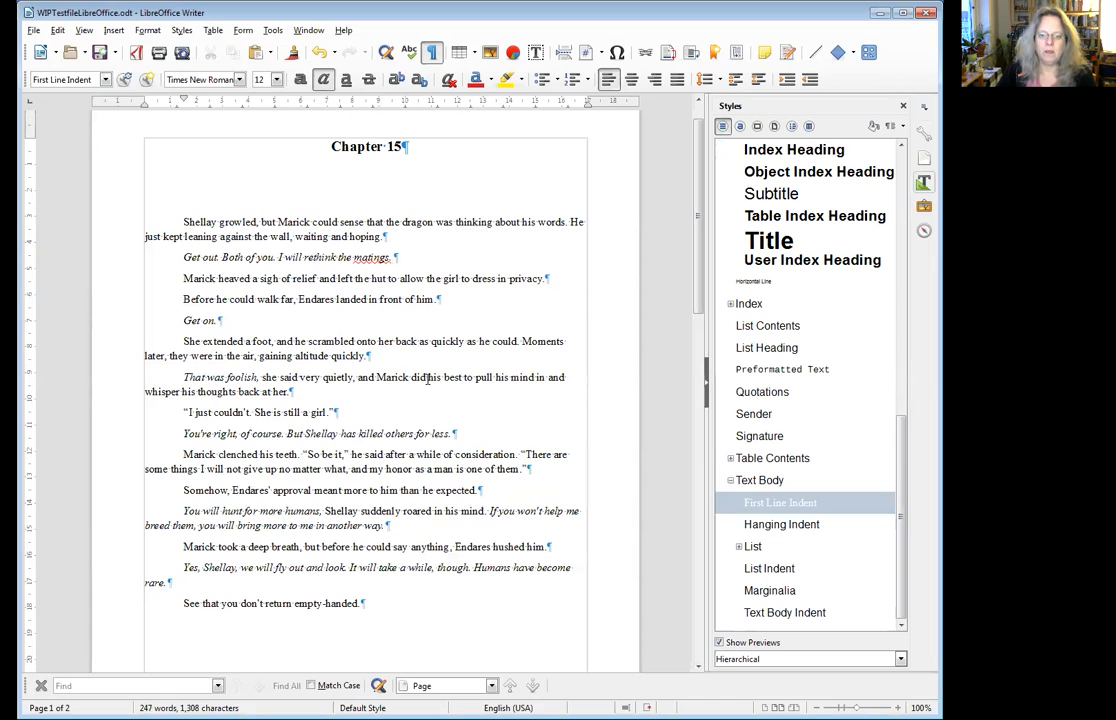
Apply the Heading 1 paragraph style to the "Chapter 15" title
click(383, 148)
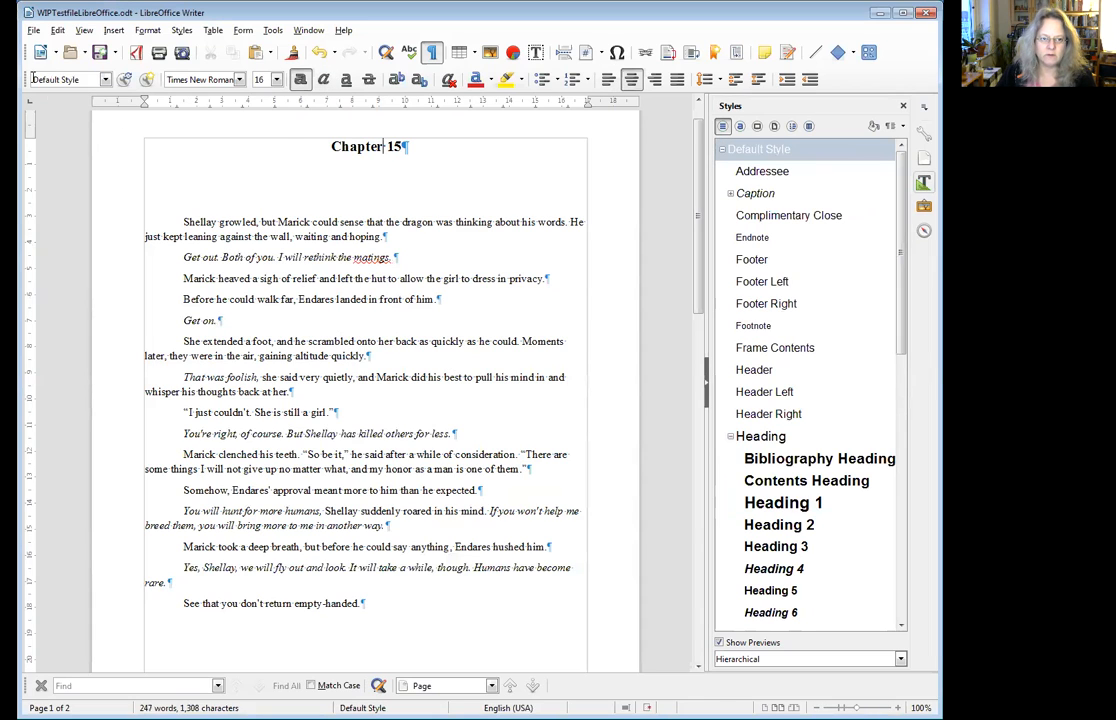
drag(408, 147, 328, 149)
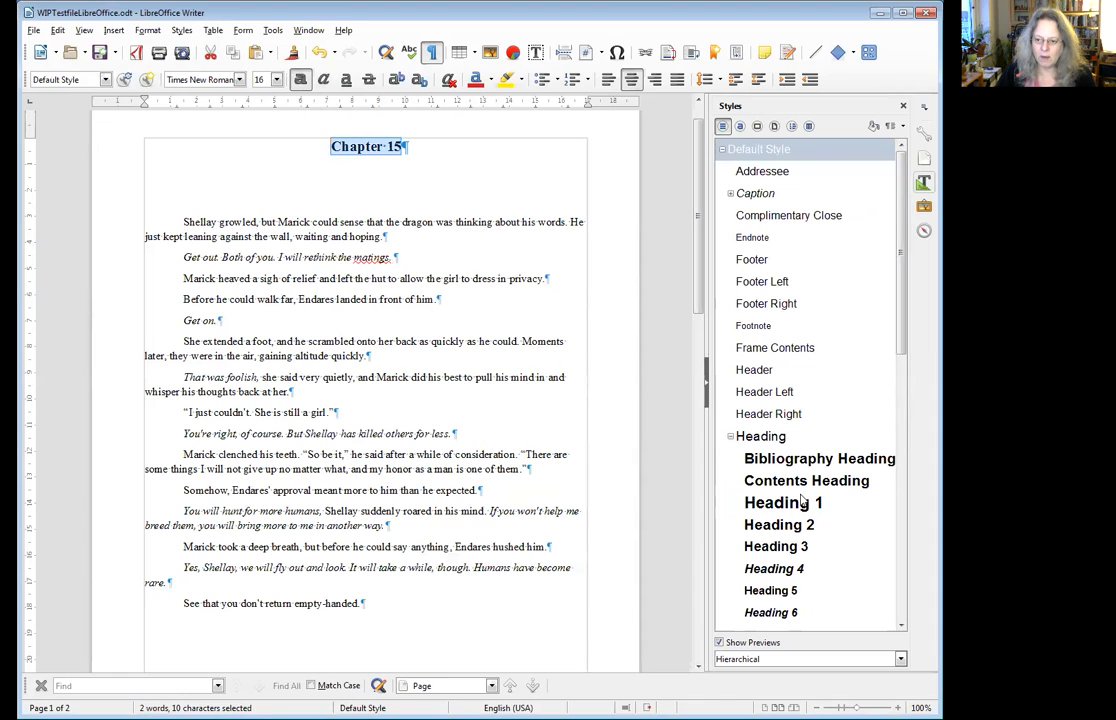
scroll(808, 421, down, 4)
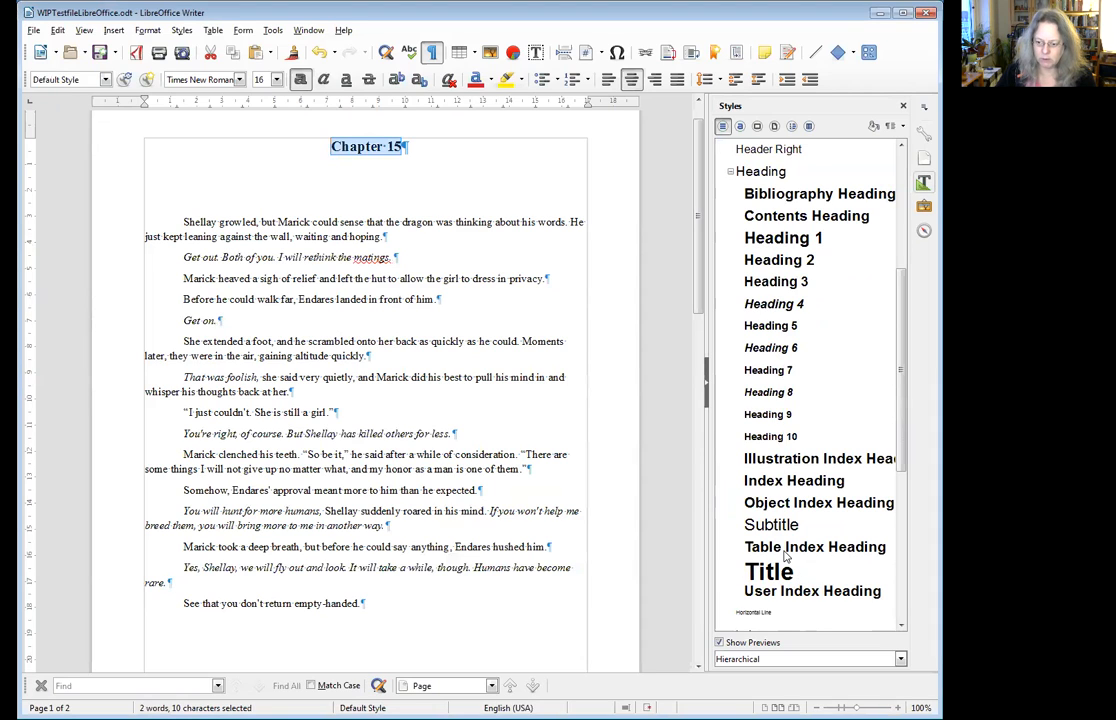
scroll(834, 344, up, 1)
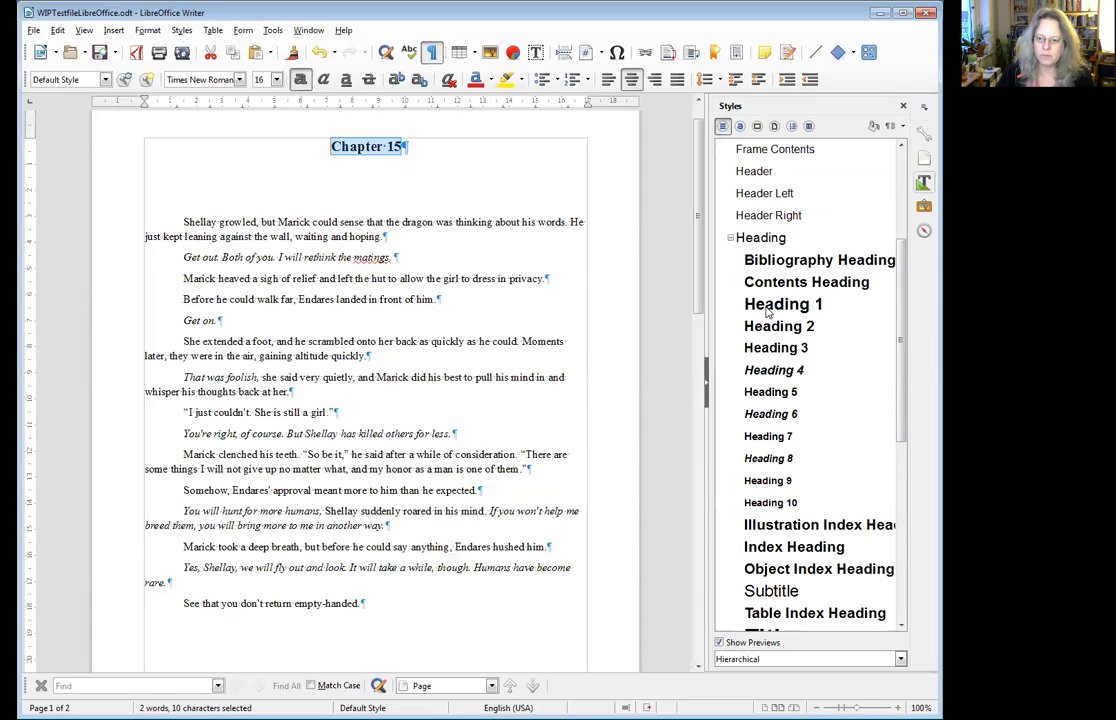
click(445, 148)
drag(415, 146, 320, 143)
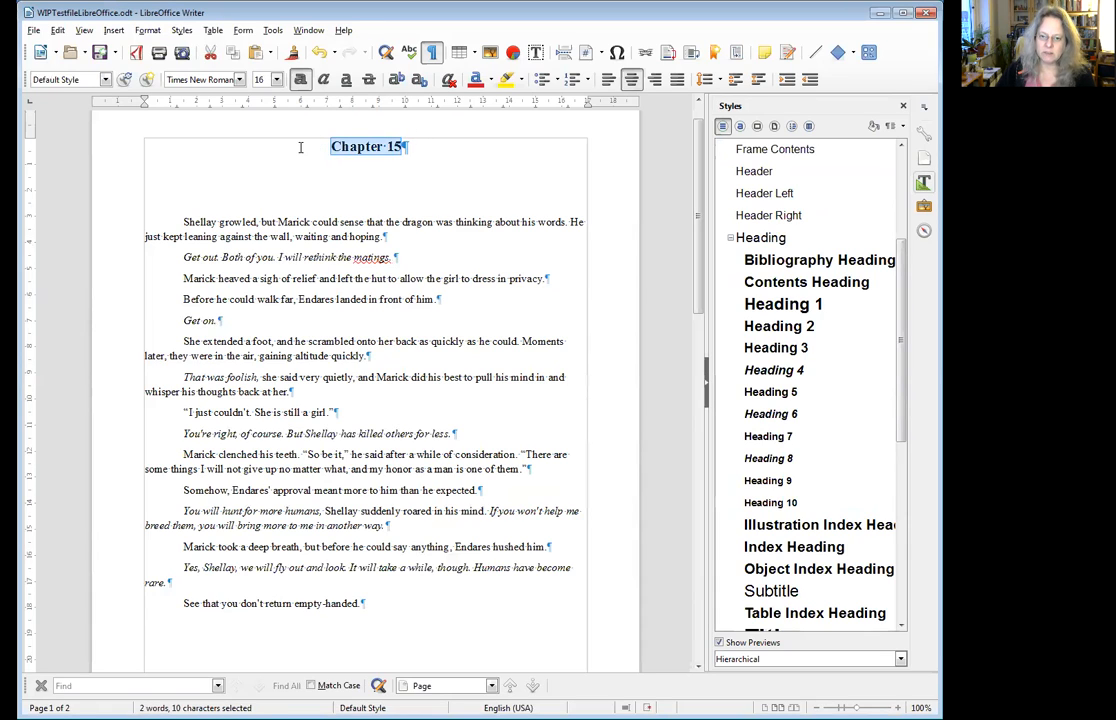
click(760, 305)
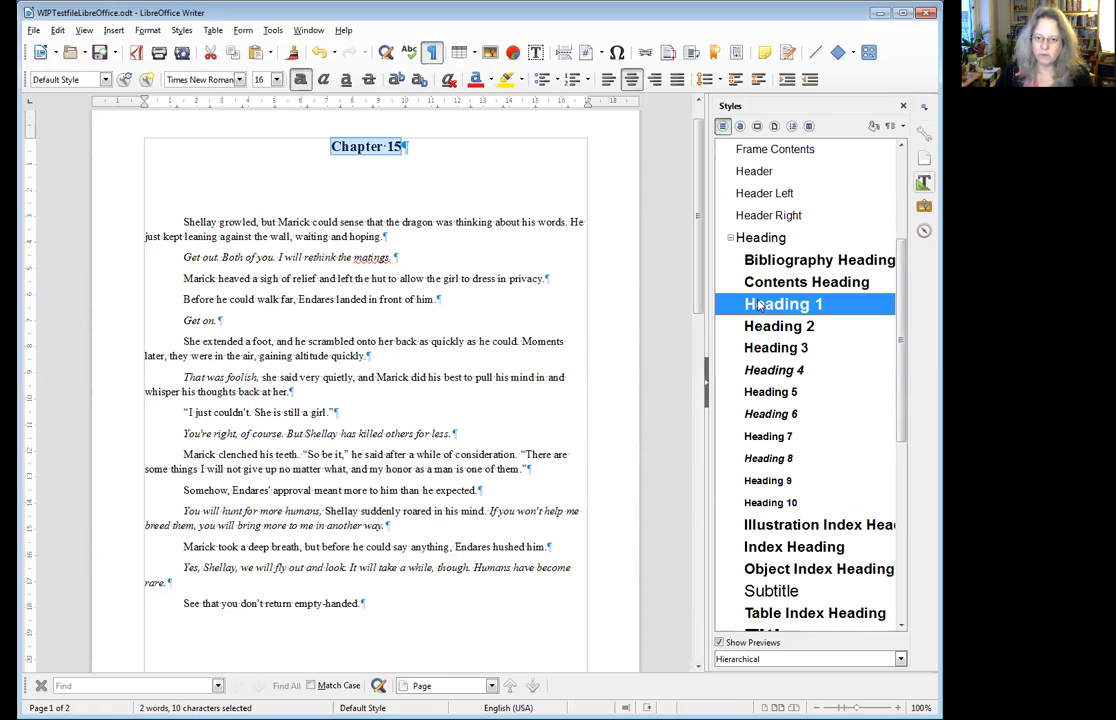
double_click(760, 305)
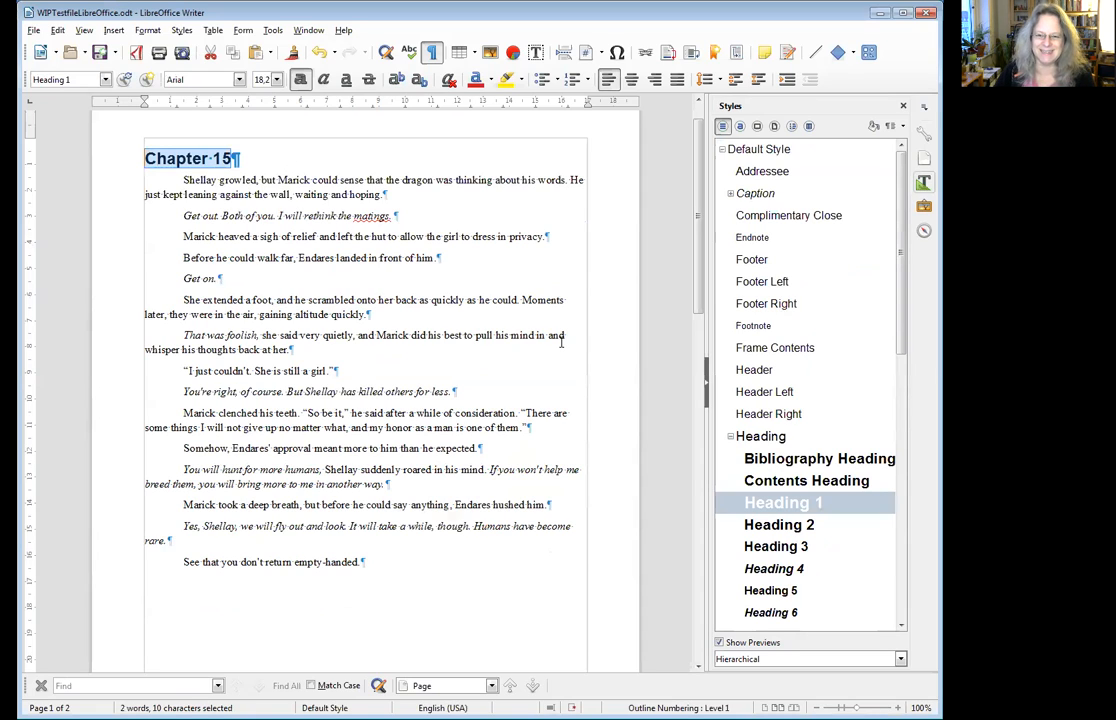
Modify the Heading 1 paragraph style to use the Newborough font in Italic
right_click(779, 505)
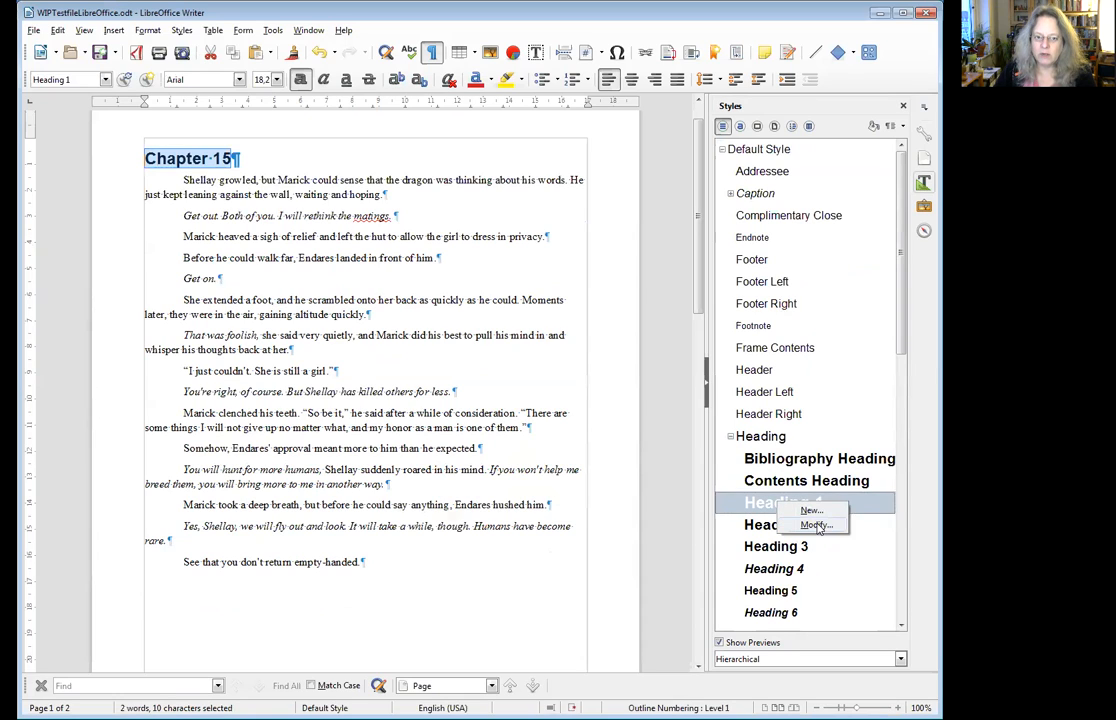
click(819, 526)
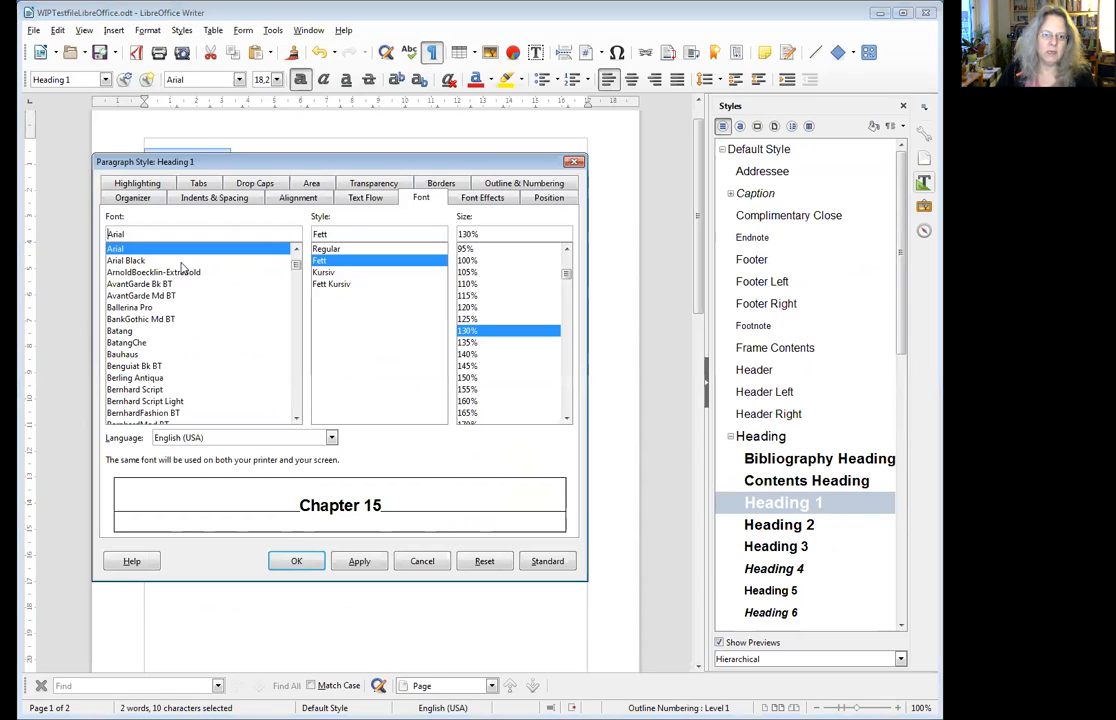
drag(296, 266, 303, 374)
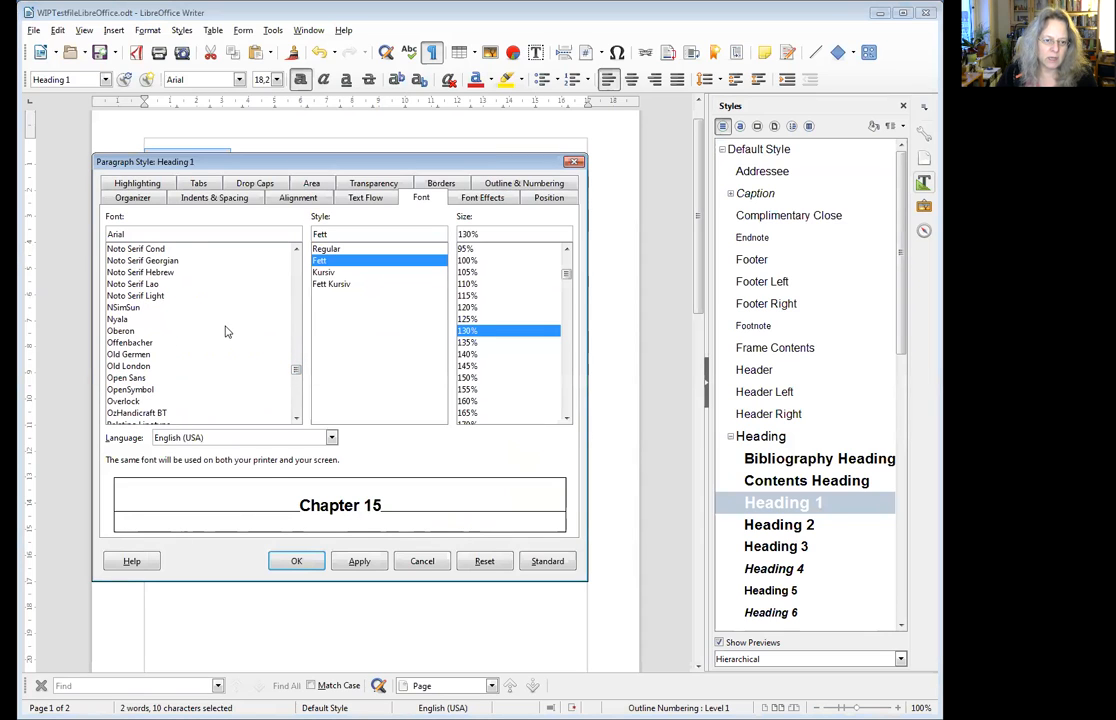
scroll(218, 331, up, 15)
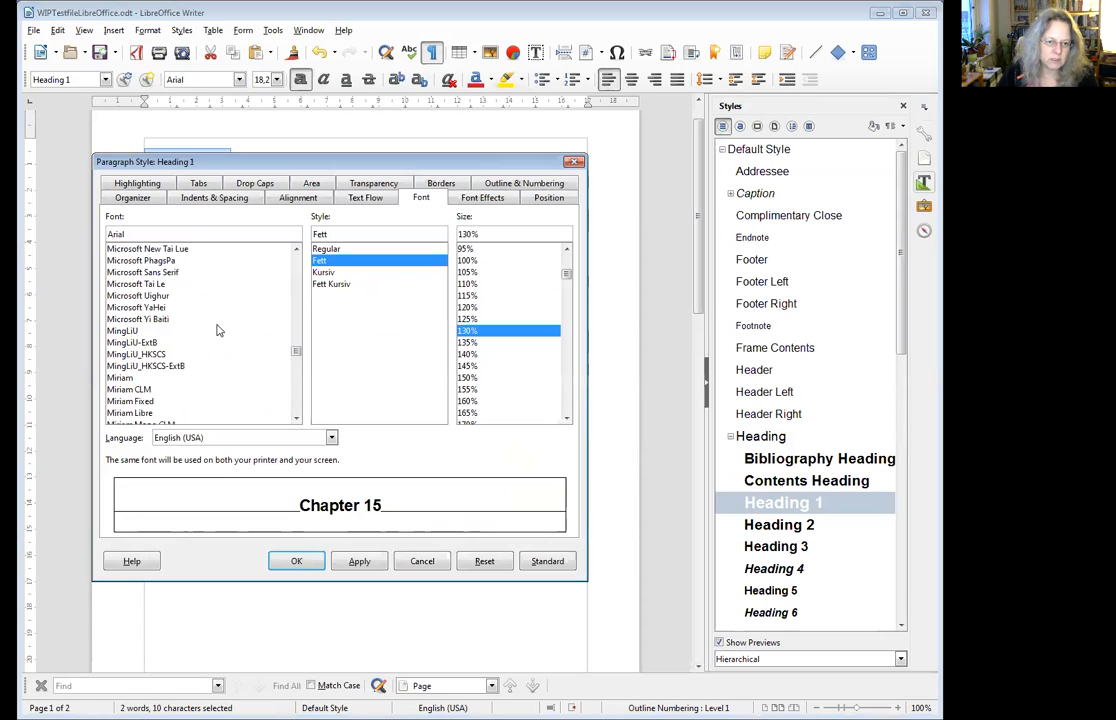
scroll(215, 333, up, 12)
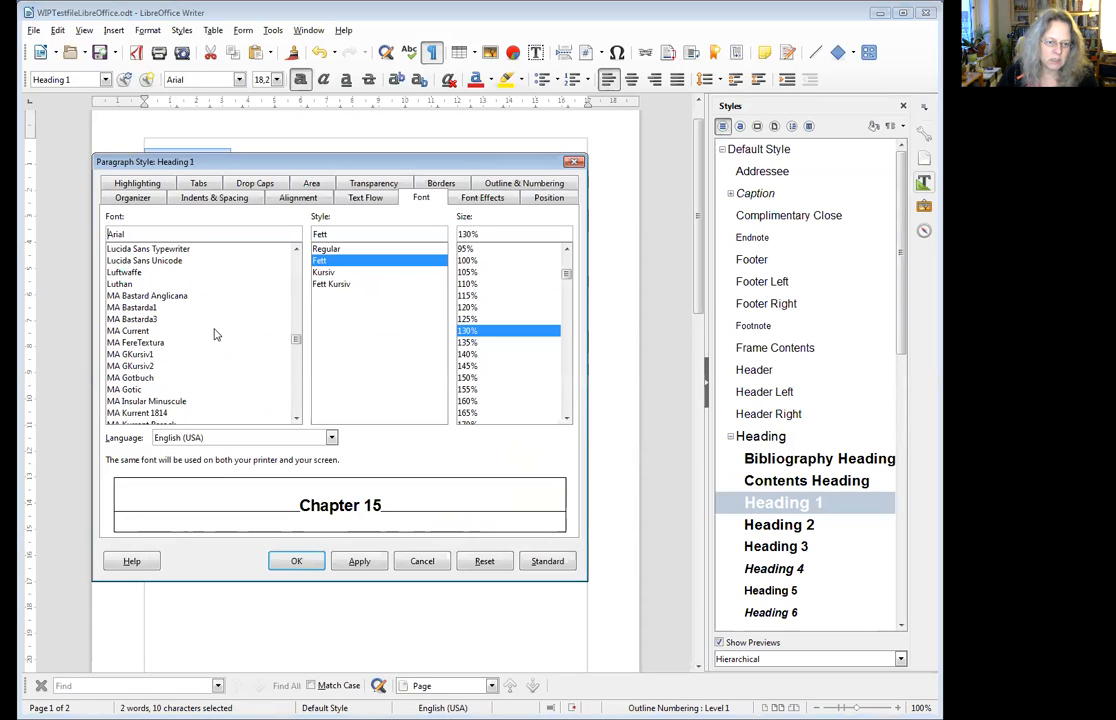
scroll(215, 336, up, 1)
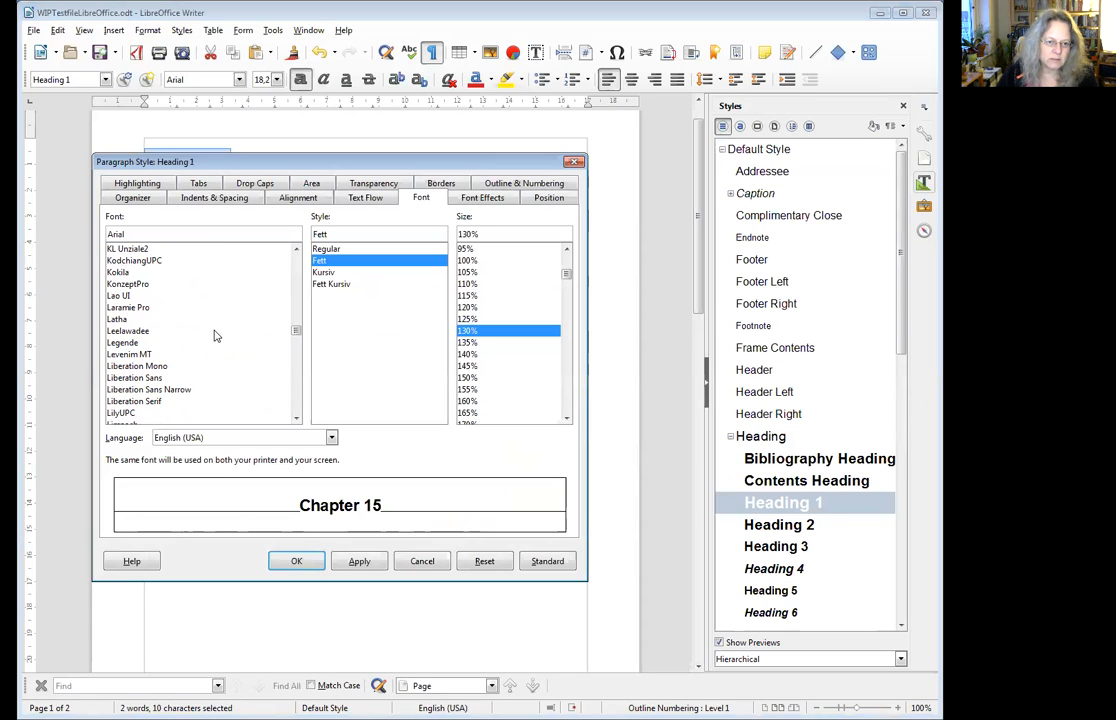
scroll(215, 337, up, 2)
scroll(214, 337, down, 2)
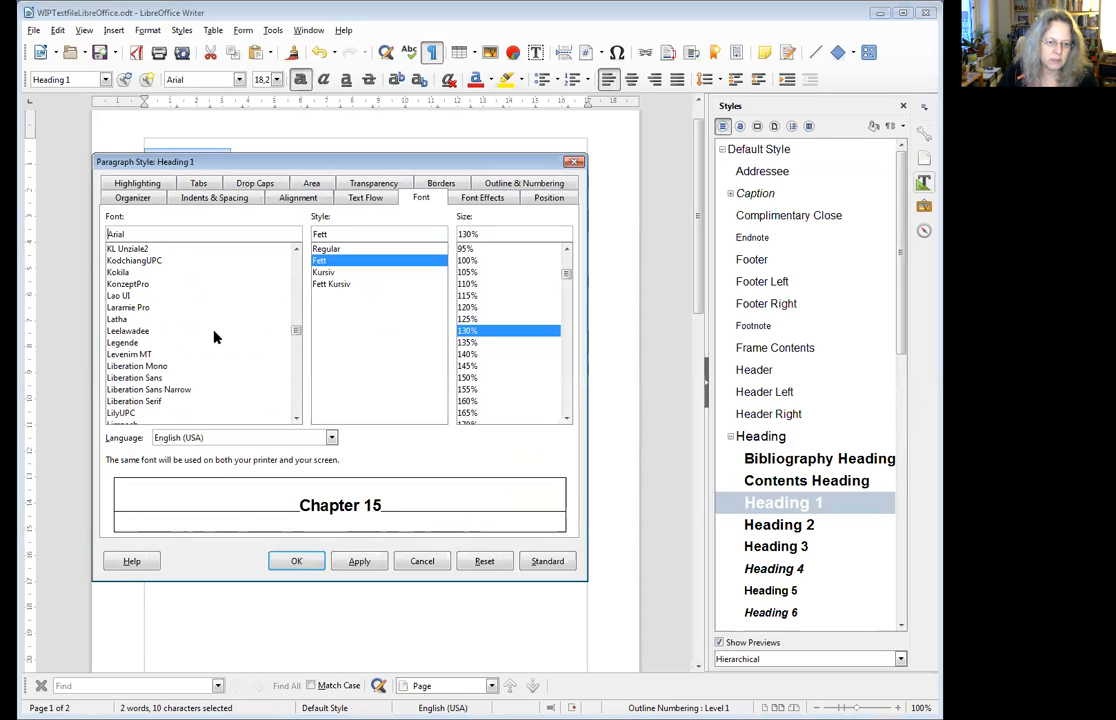
scroll(214, 337, up, 3)
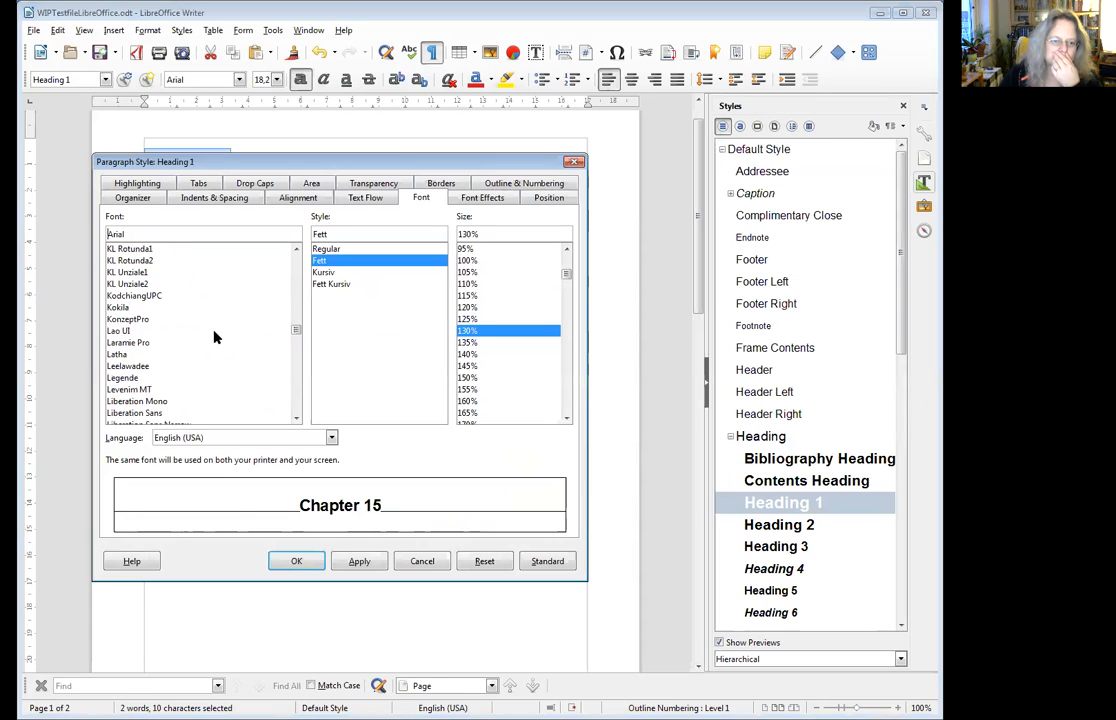
scroll(214, 337, up, 10)
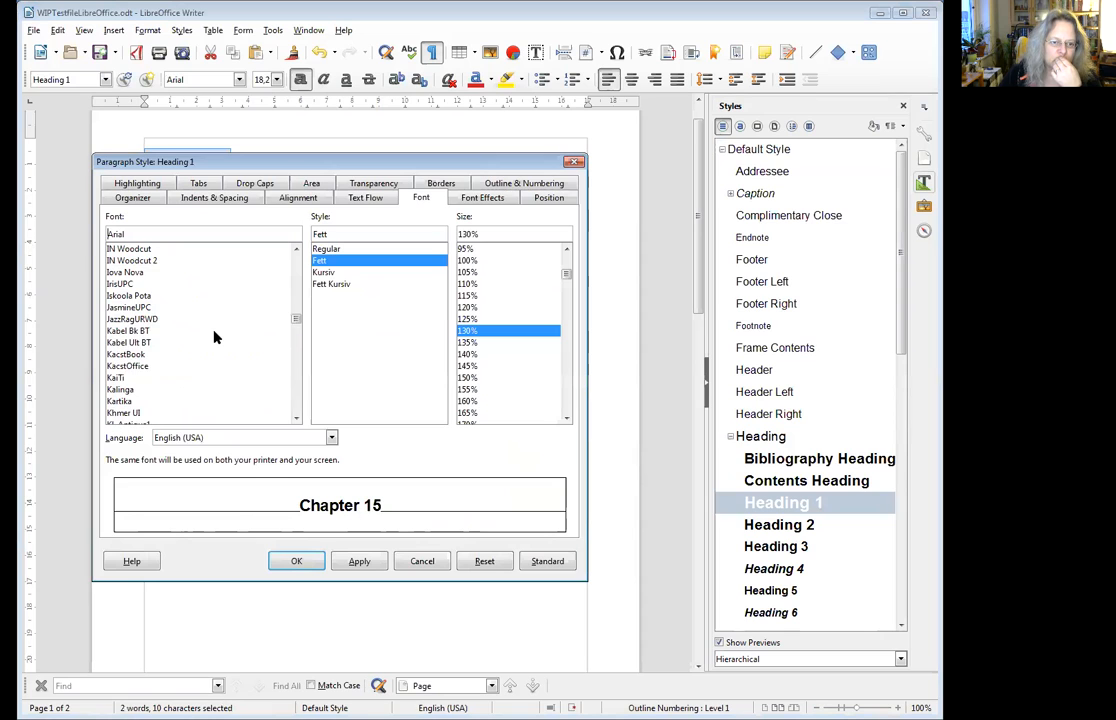
scroll(214, 337, up, 1)
scroll(214, 337, down, 5)
scroll(214, 337, down, 20)
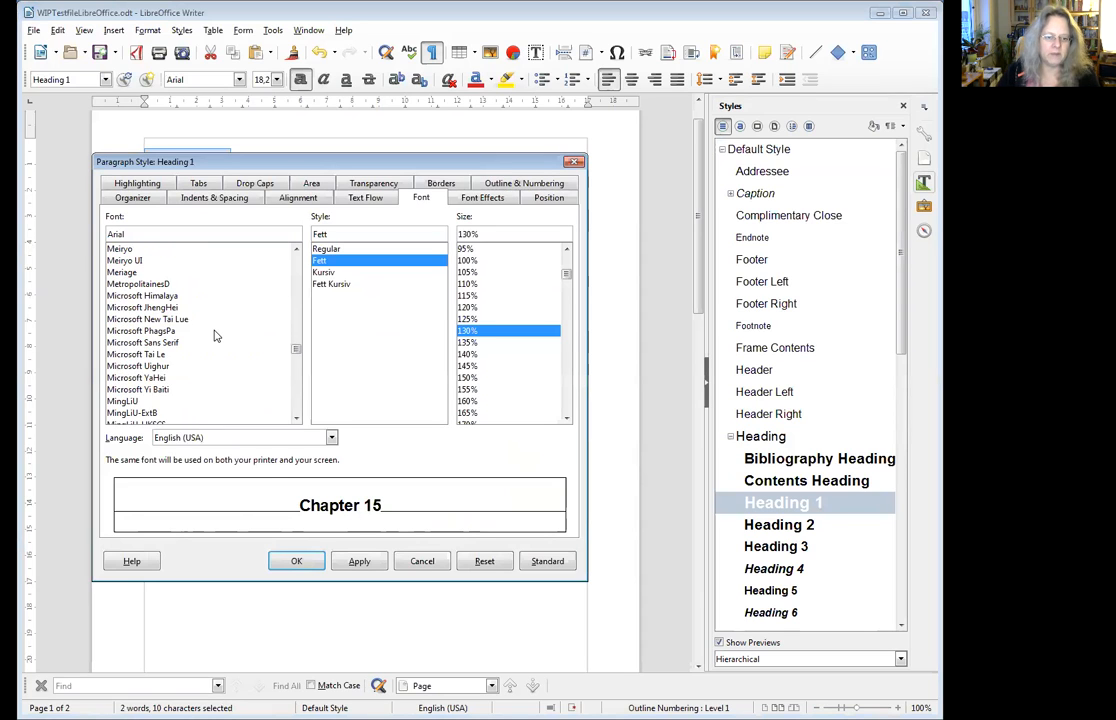
scroll(214, 337, down, 15)
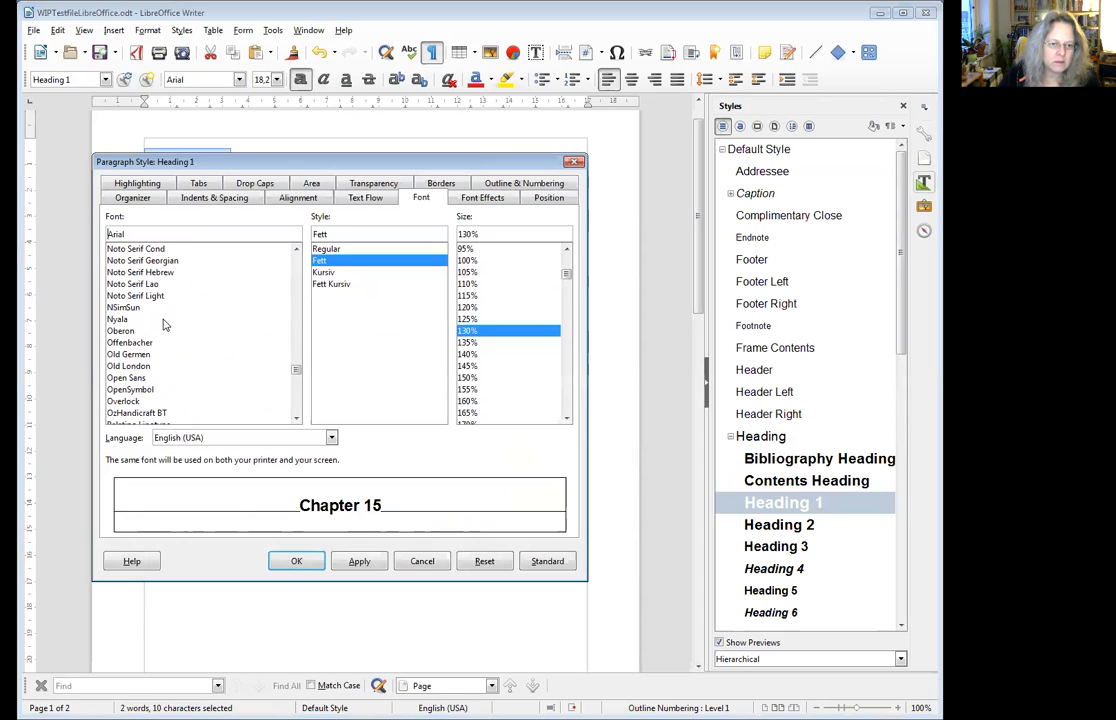
scroll(165, 324, up, 8)
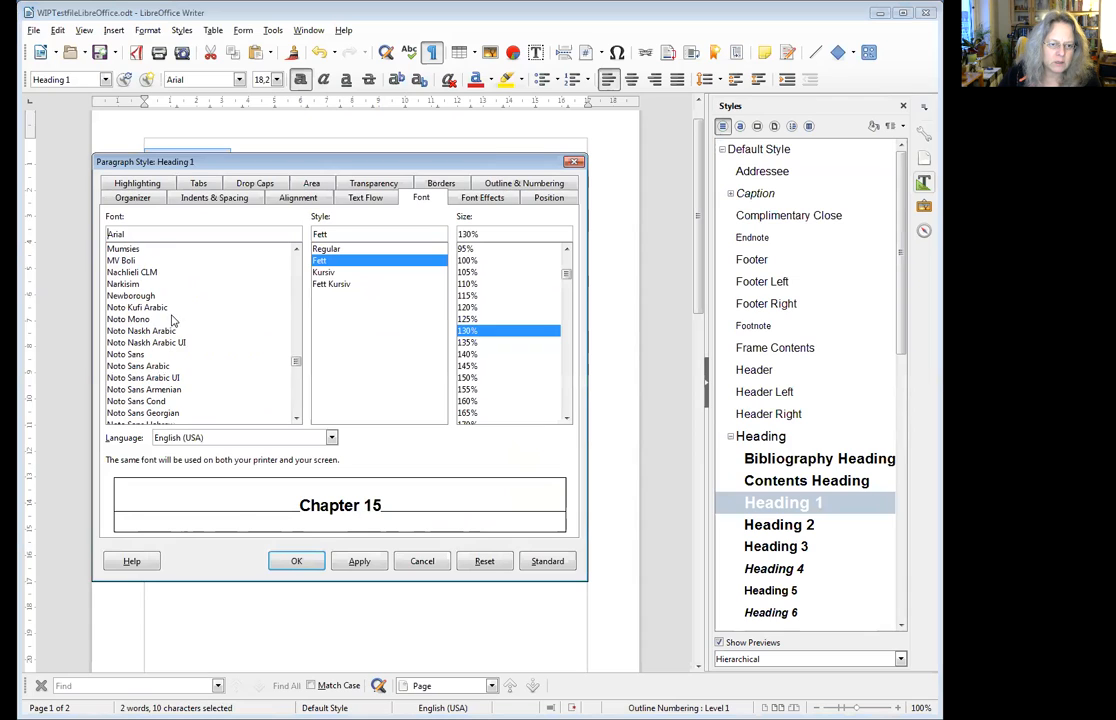
click(135, 295)
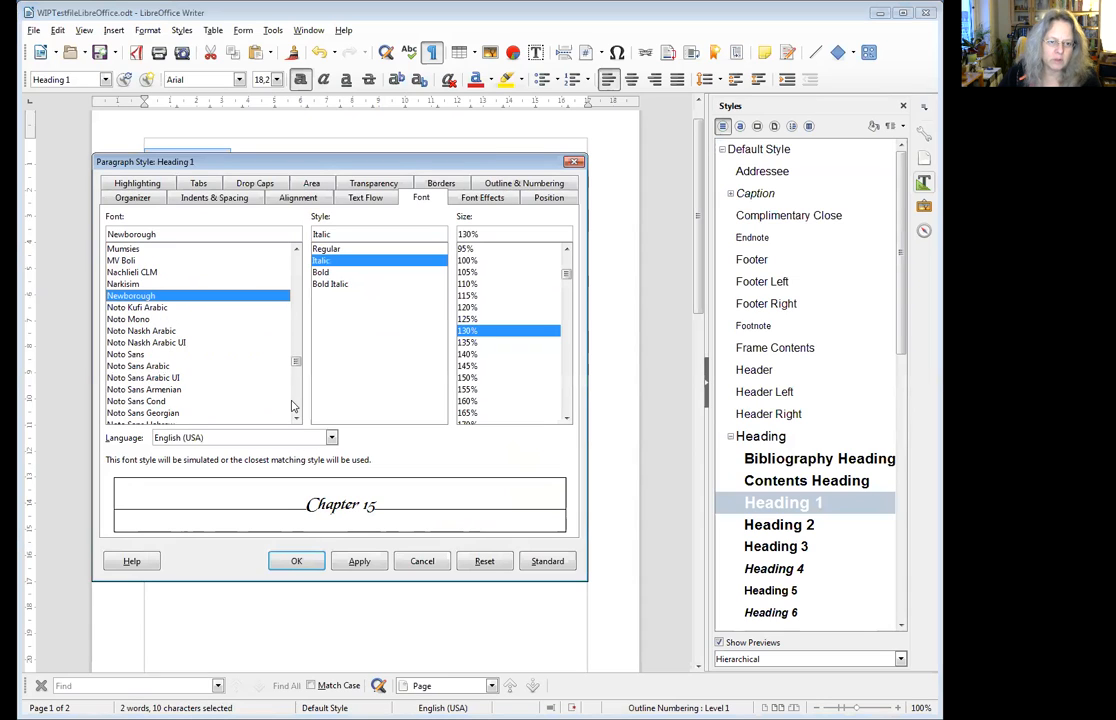
click(297, 562)
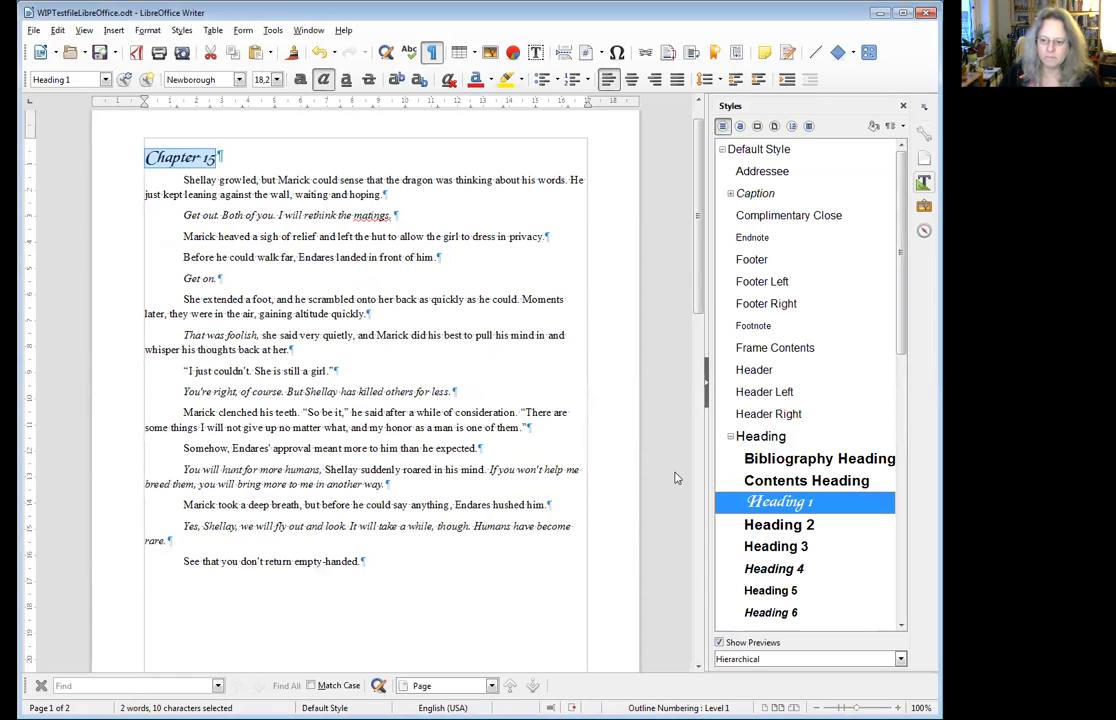
Set the Heading 1 style's spacing to 4,00 cm above and 2,00 cm below the paragraph
right_click(746, 501)
key(Escape)
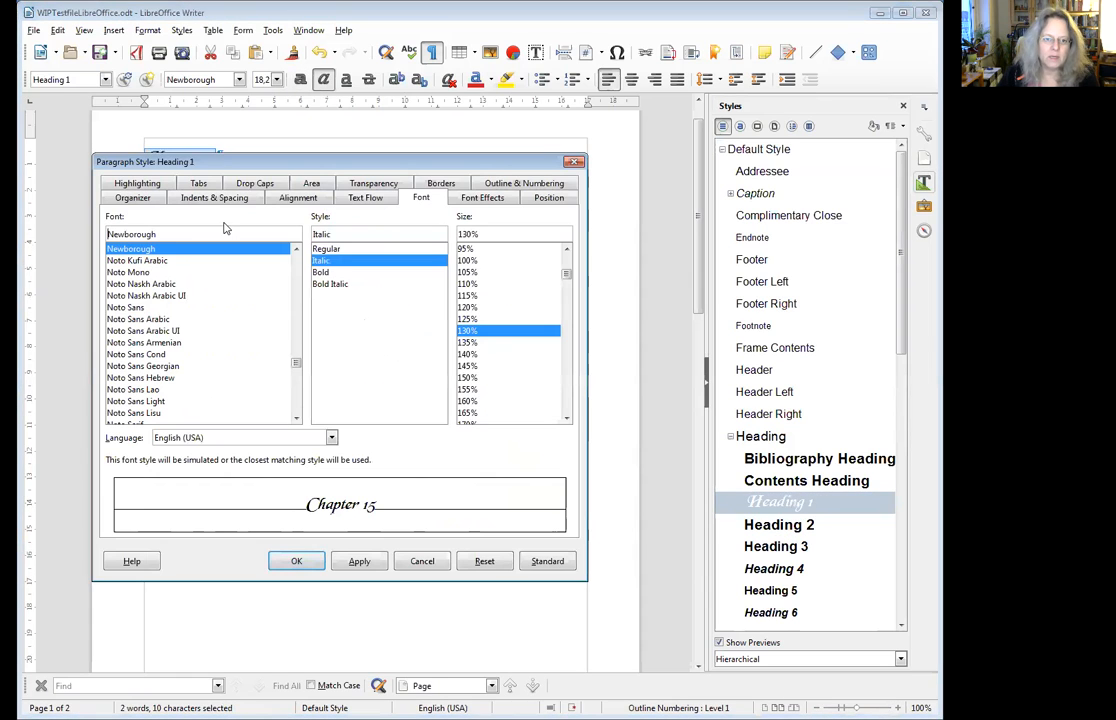
click(241, 199)
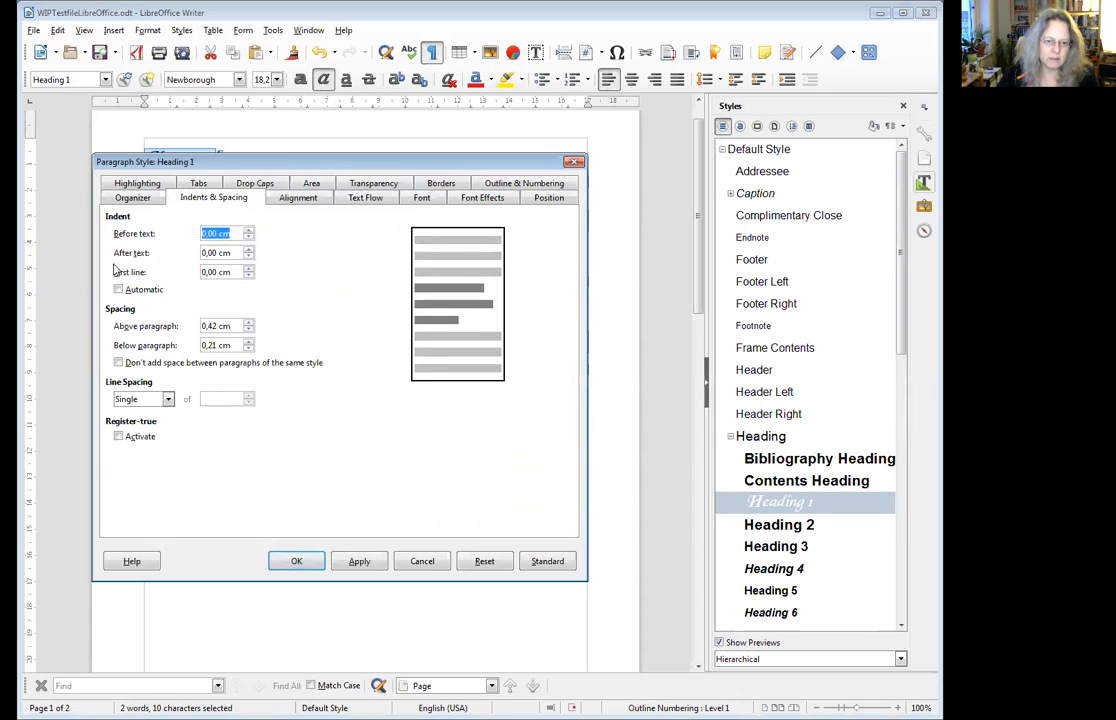
double_click(216, 326)
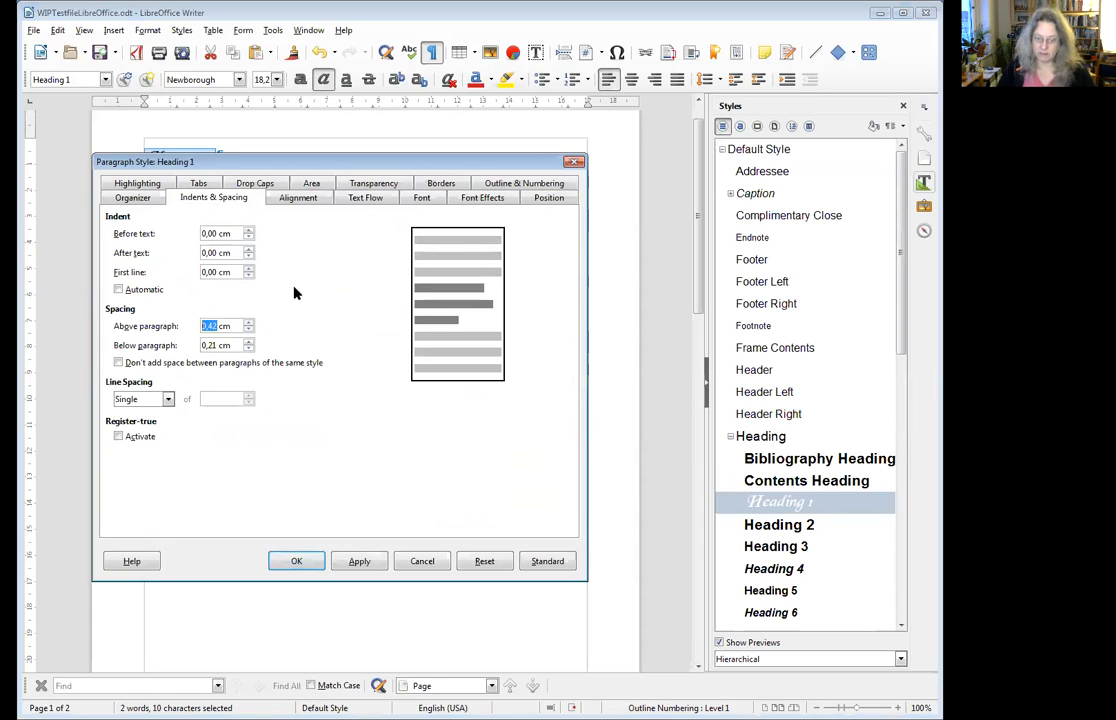
text(4,0)
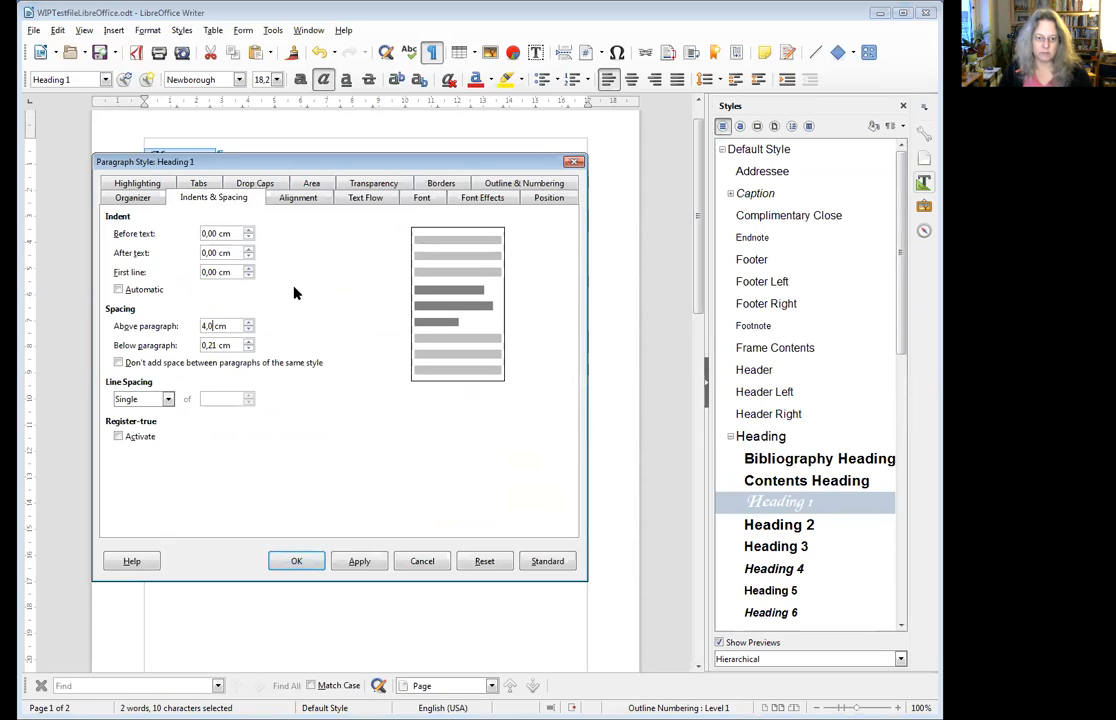
text(0)
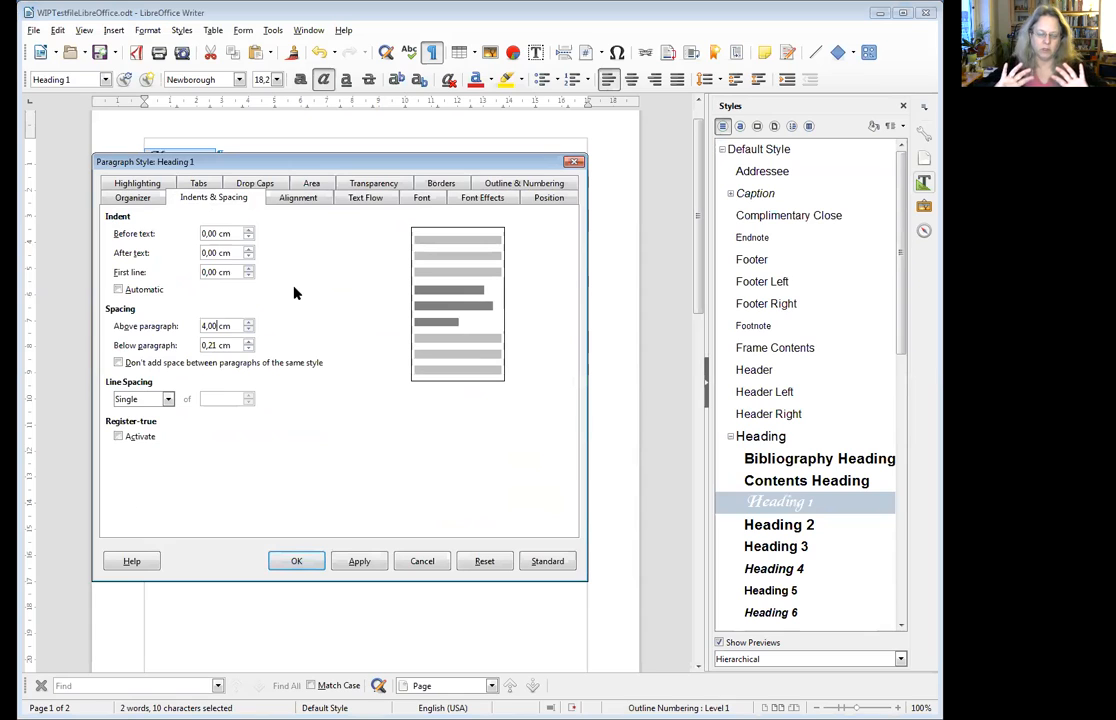
double_click(200, 345)
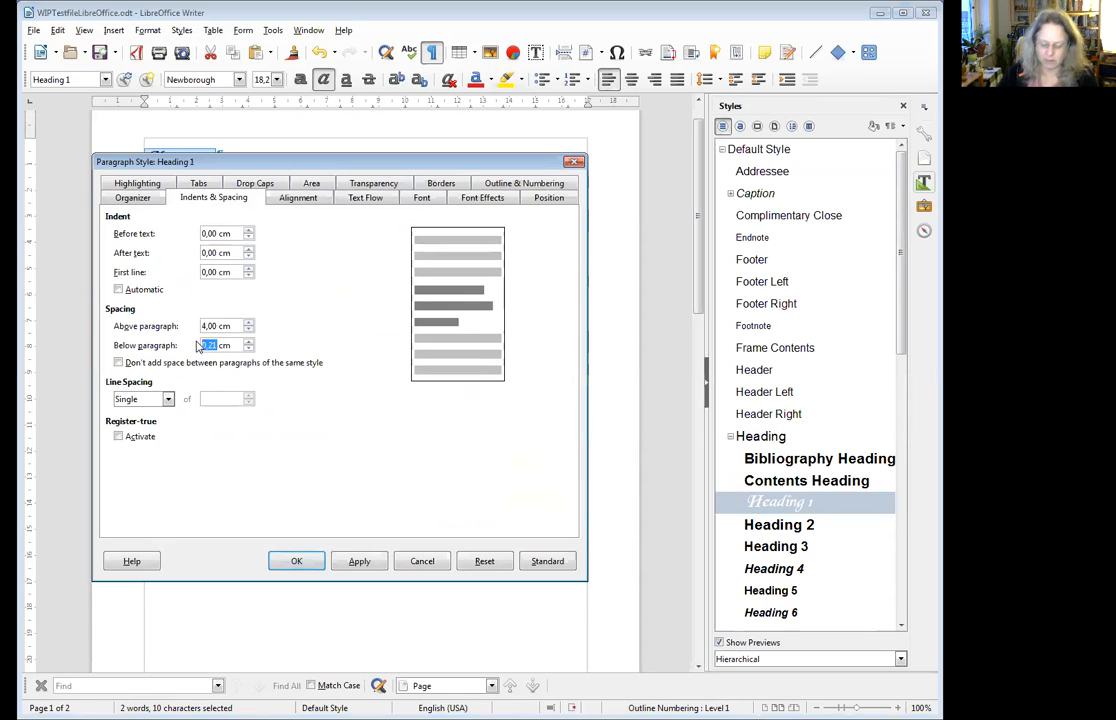
text(1)
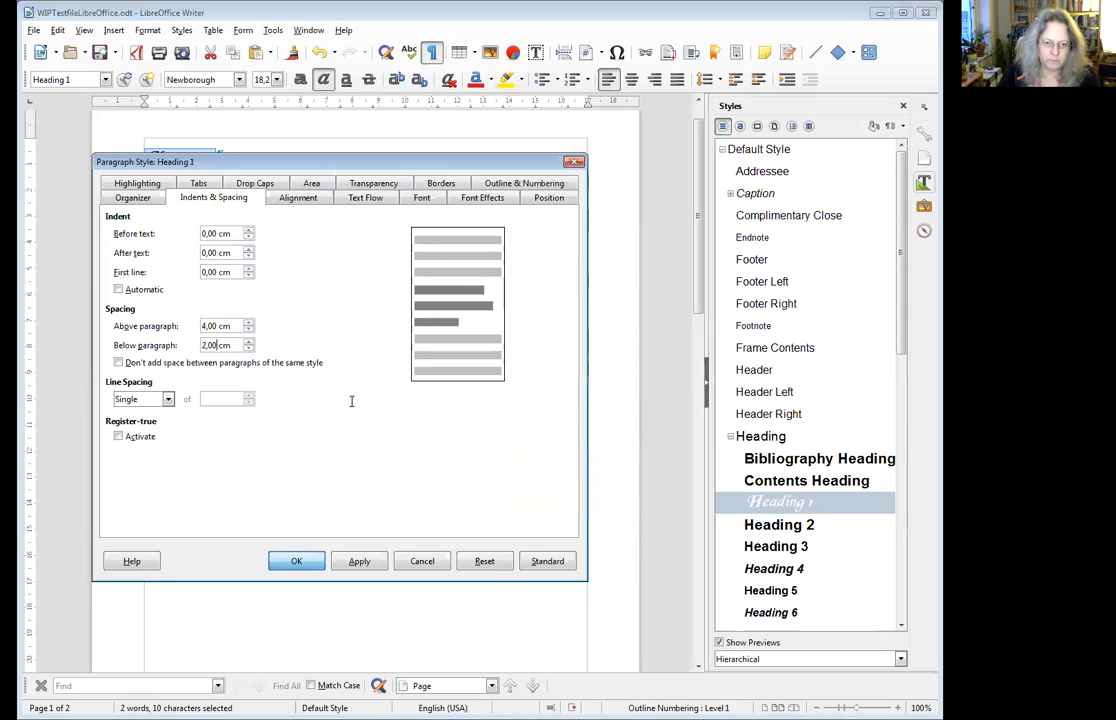
key(Return)
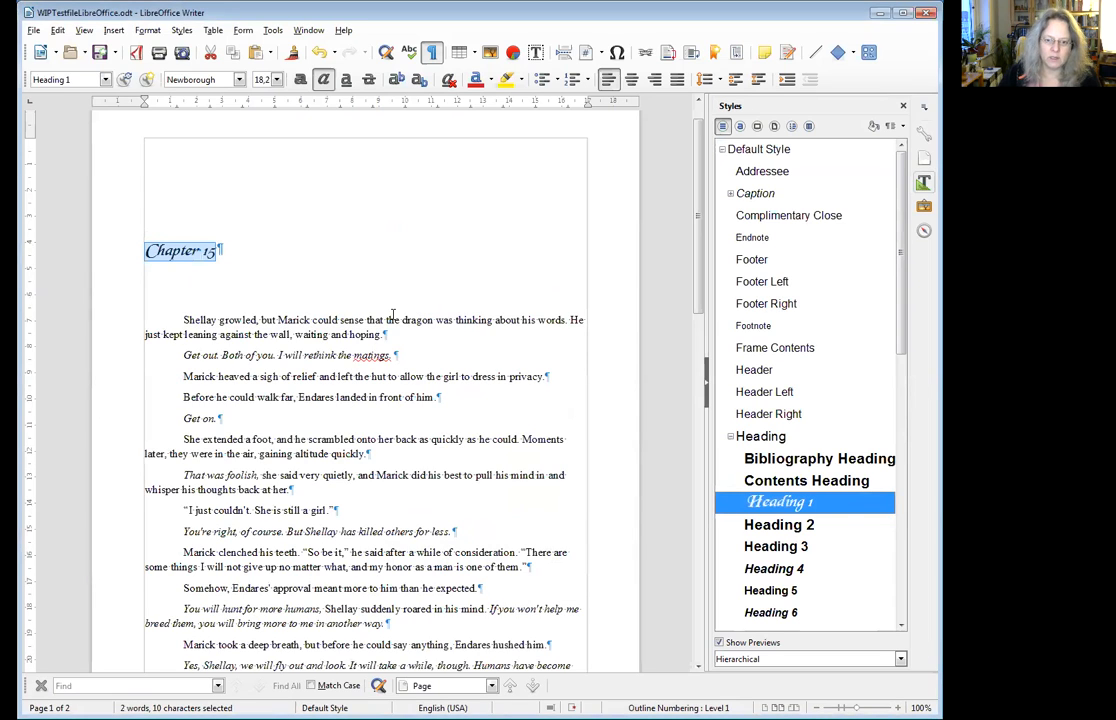
Change the Heading 1 style's typeface to Bold and its font size to 200%
right_click(797, 500)
key(Escape)
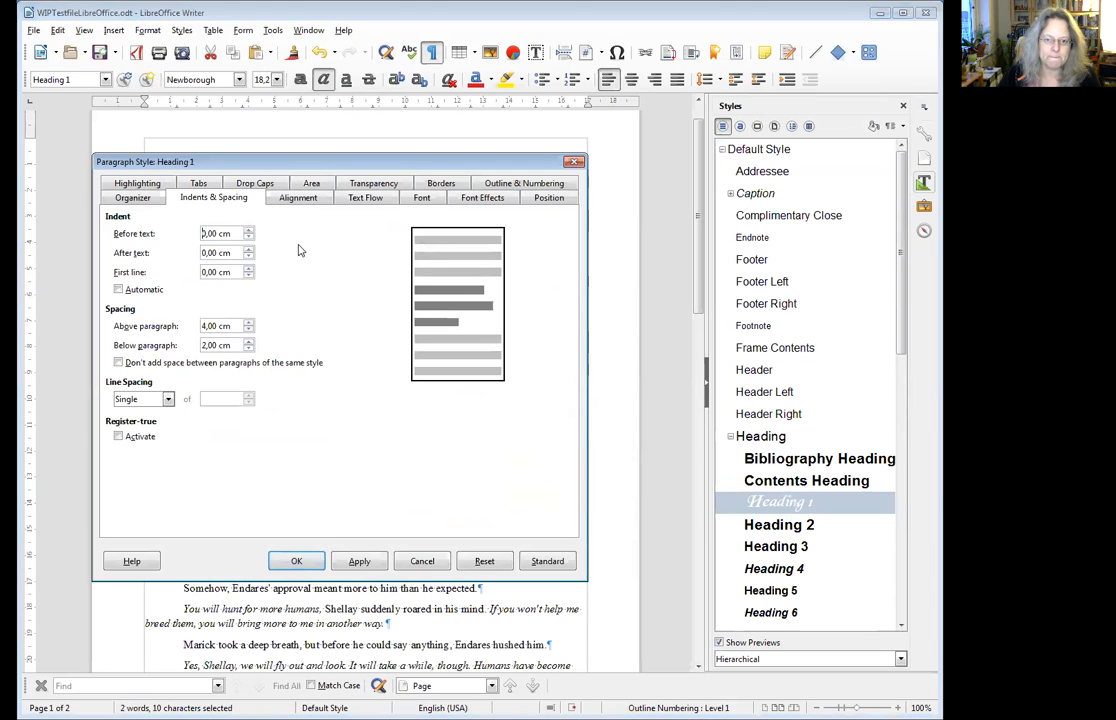
click(424, 200)
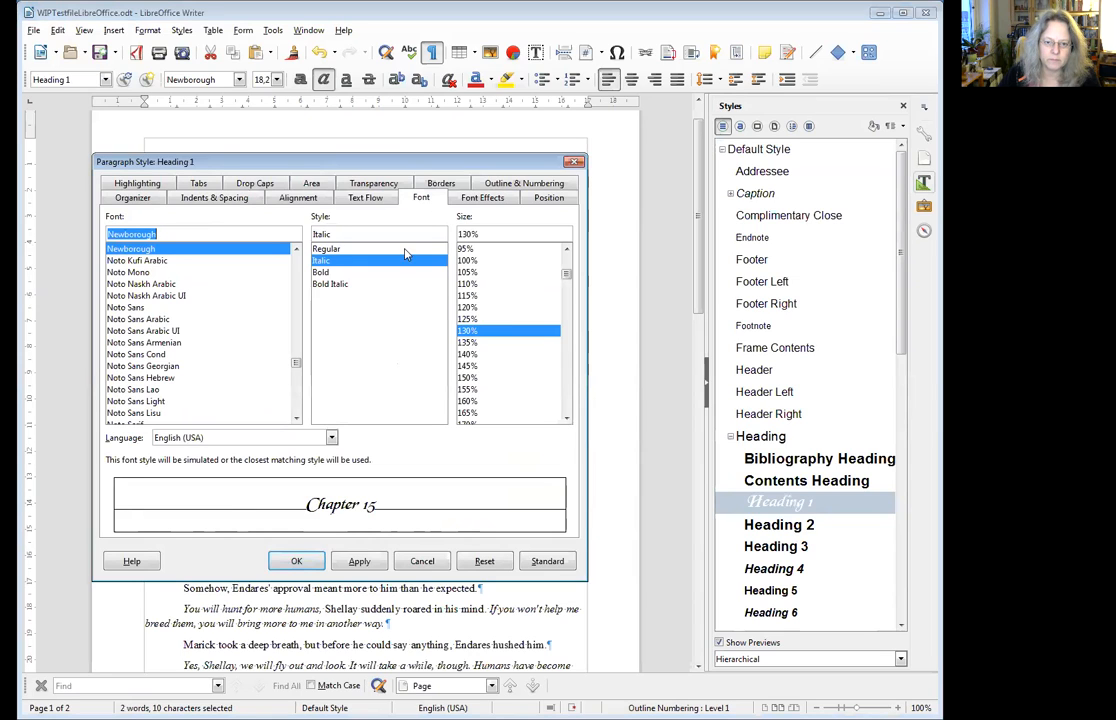
click(321, 273)
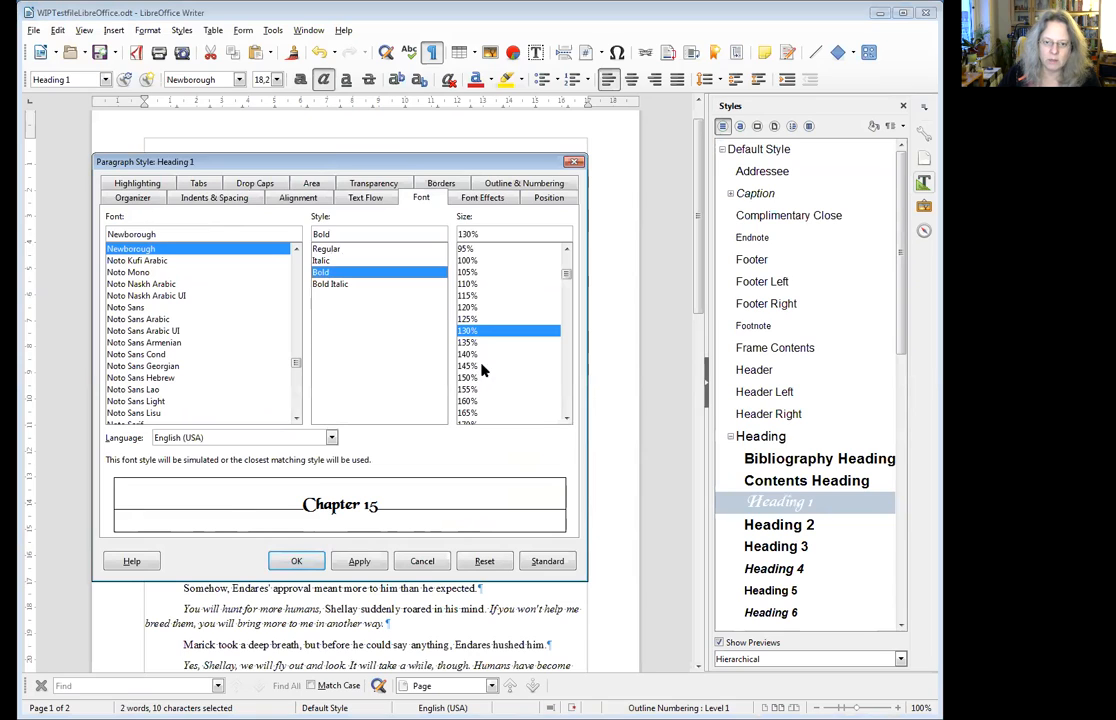
scroll(497, 341, down, 2)
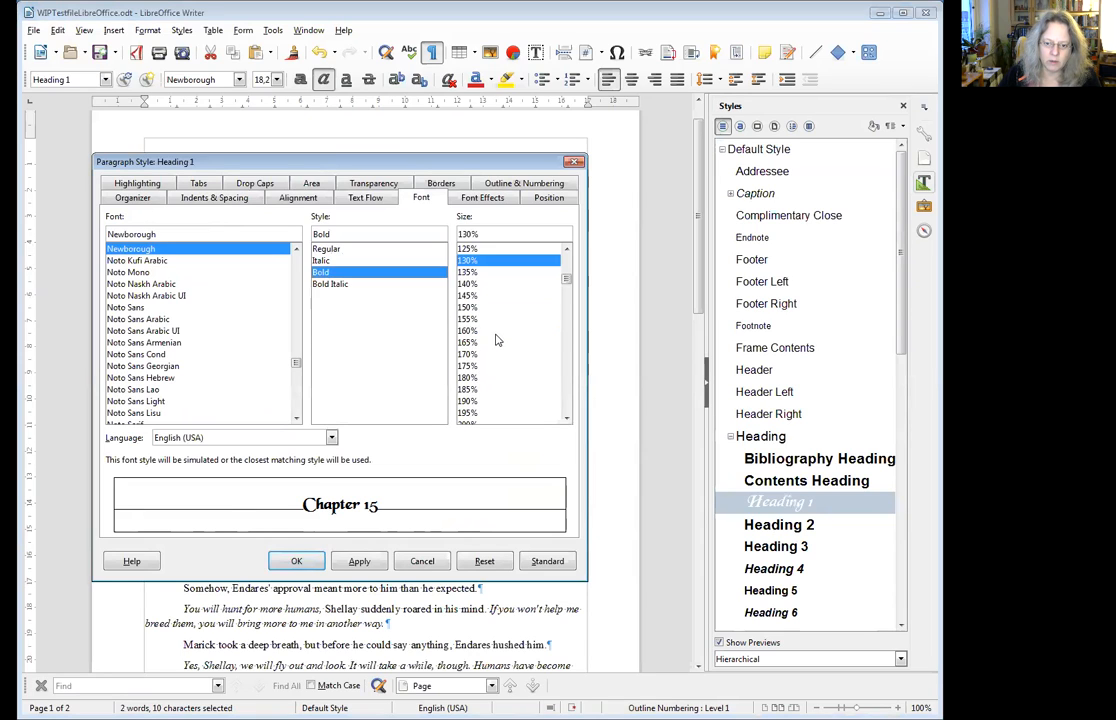
scroll(482, 390, down, 1)
click(484, 389)
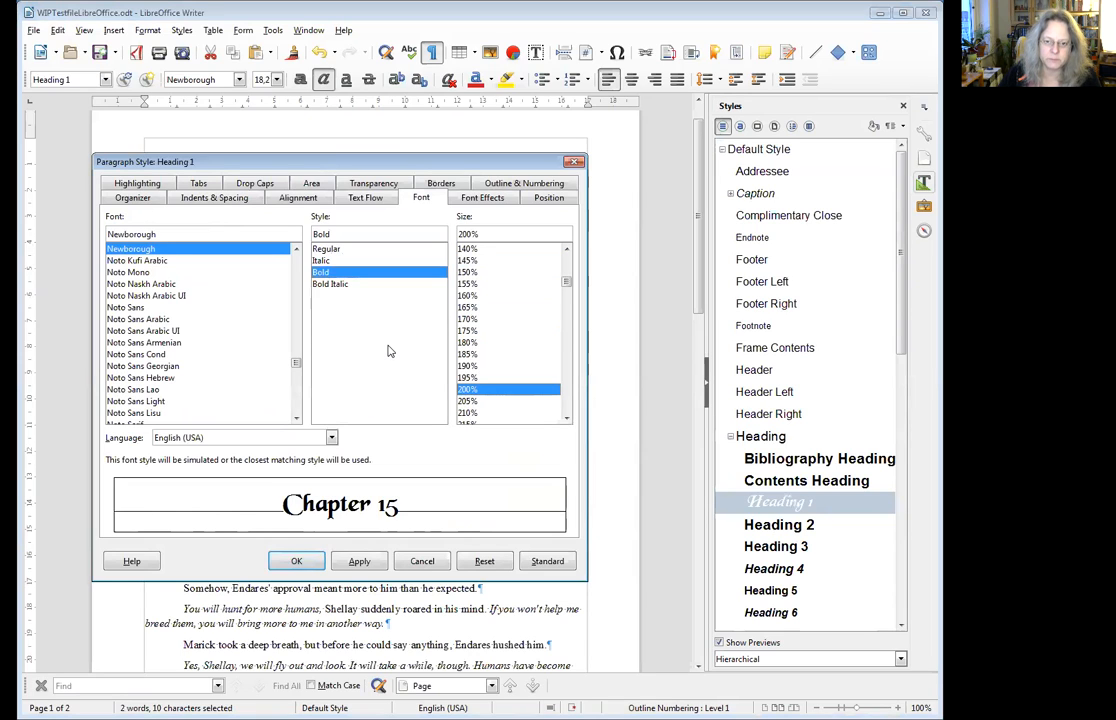
Set the Heading 1 style's alignment to Center and apply the style changes
click(292, 197)
click(134, 261)
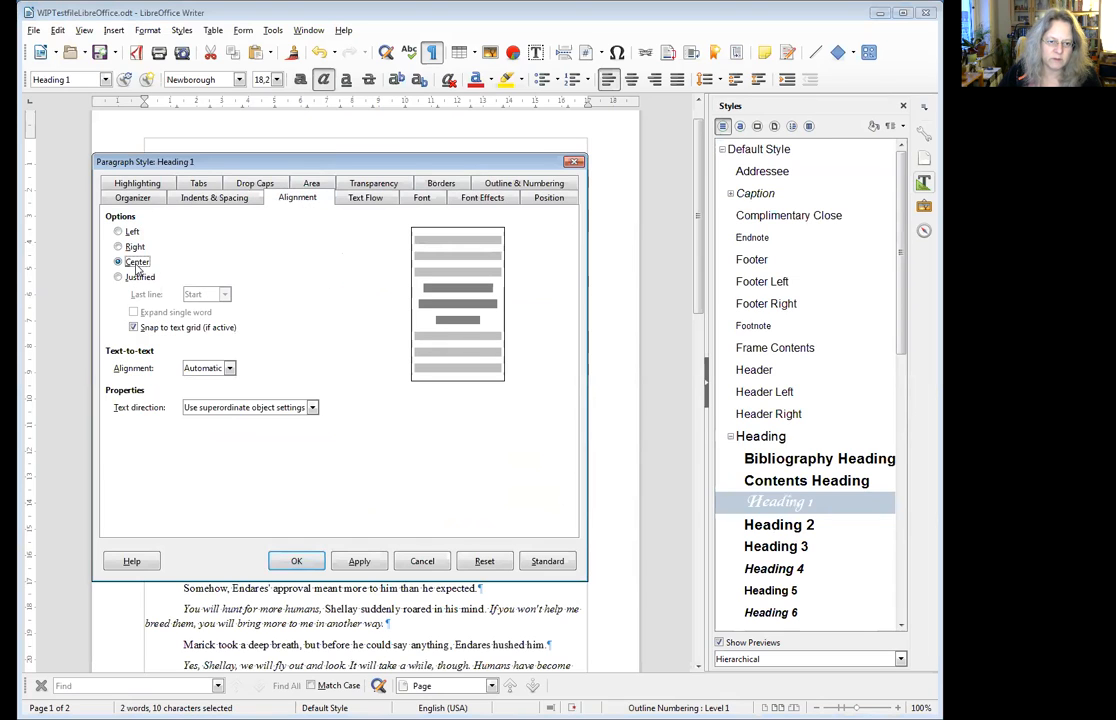
click(296, 561)
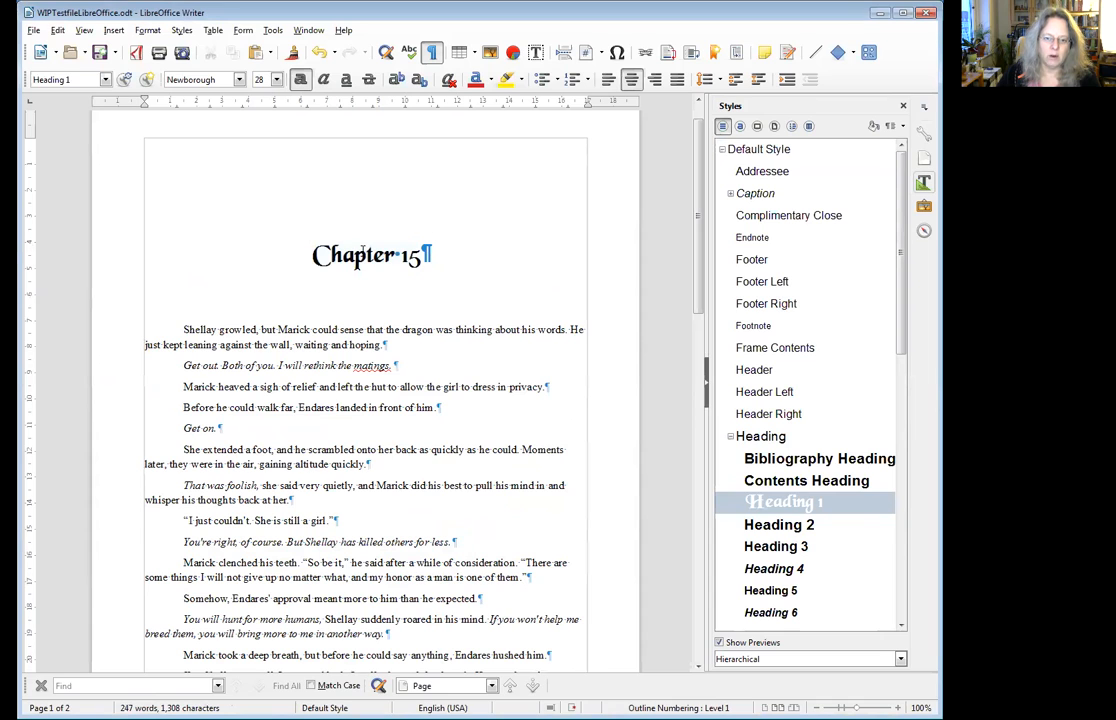
Enter the title "Chapter 16" at the start of the second page and add three empty paragraphs below it
scroll(413, 362, down, 7)
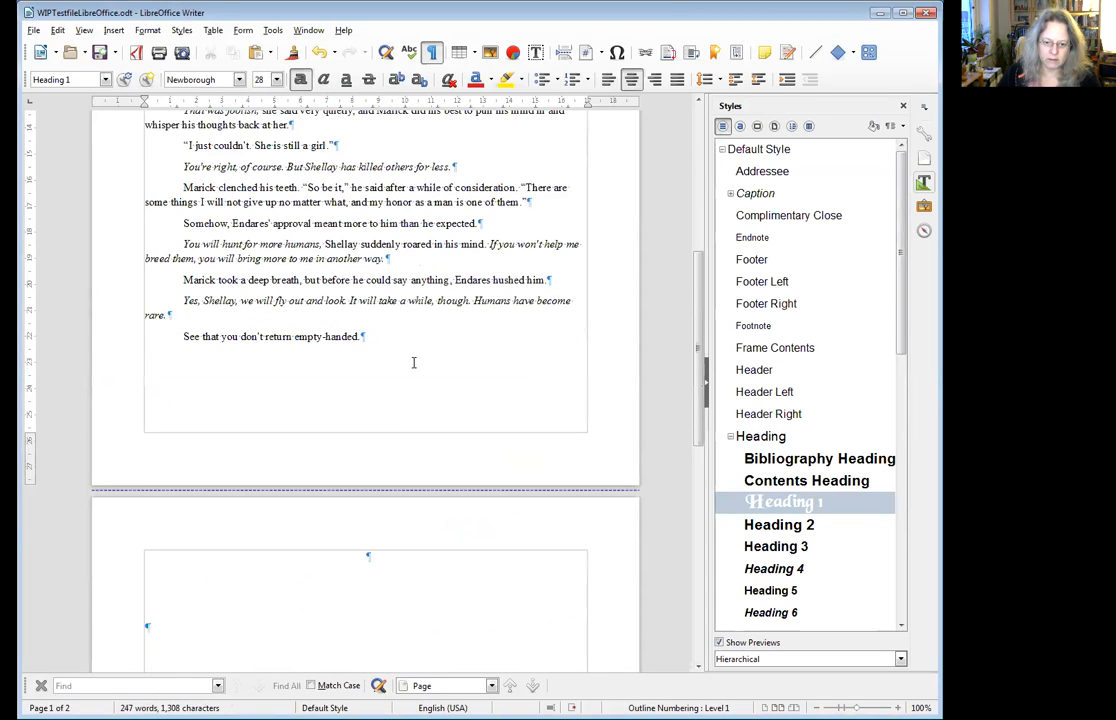
scroll(393, 348, down, 4)
click(403, 350)
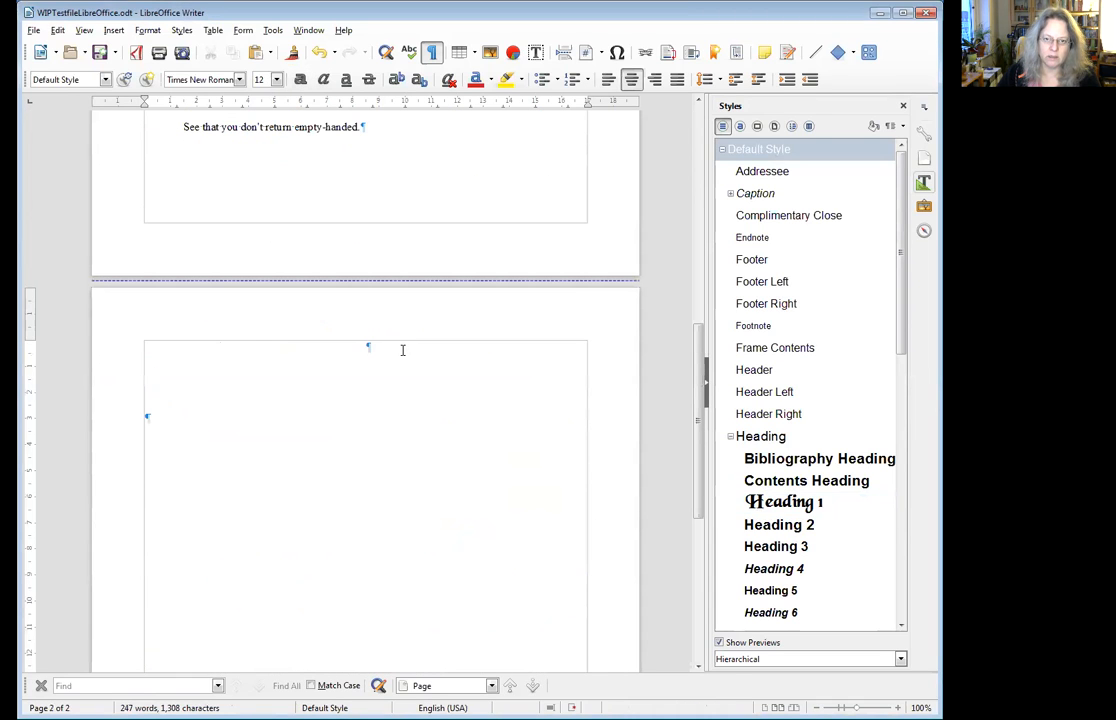
text(Chapter 16)
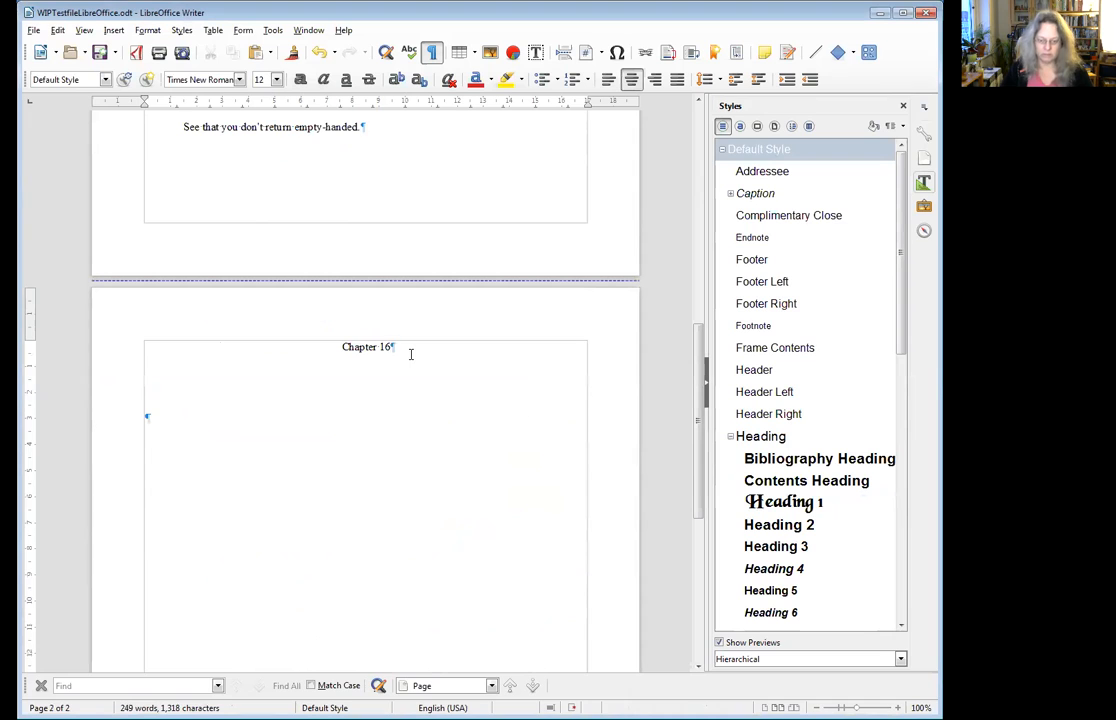
key(Return)
key(Return)
key(Return)
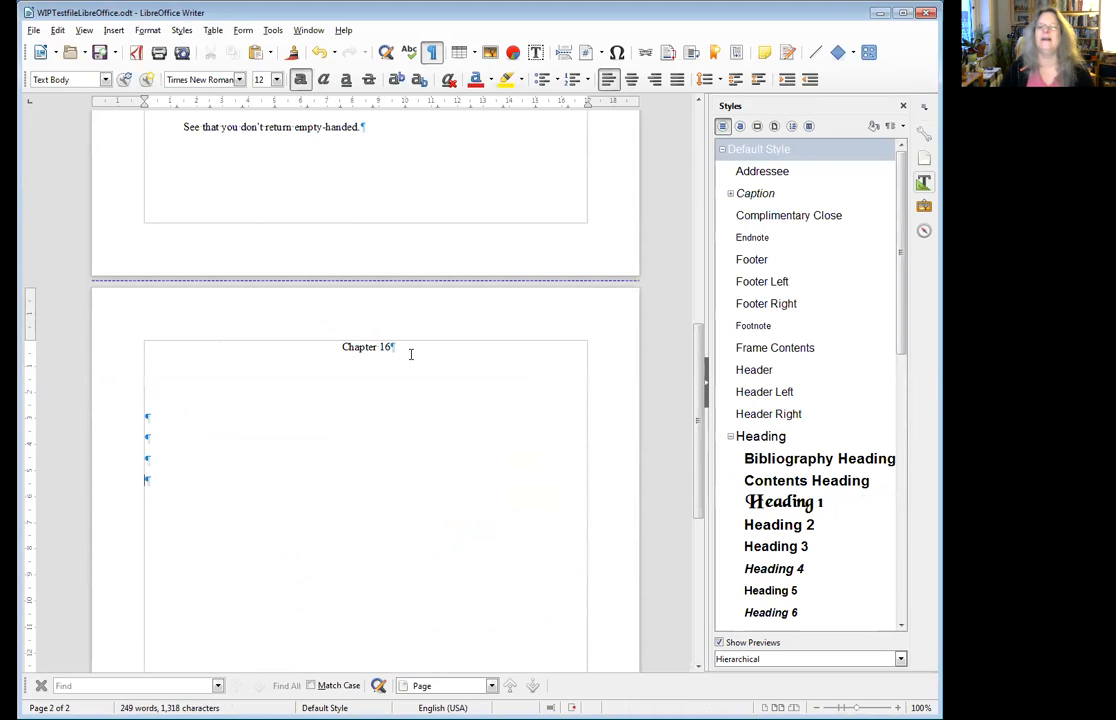
key(ctrl+0)
Apply the Heading 1 paragraph style to the "Chapter 16" title on the second page
click(386, 338)
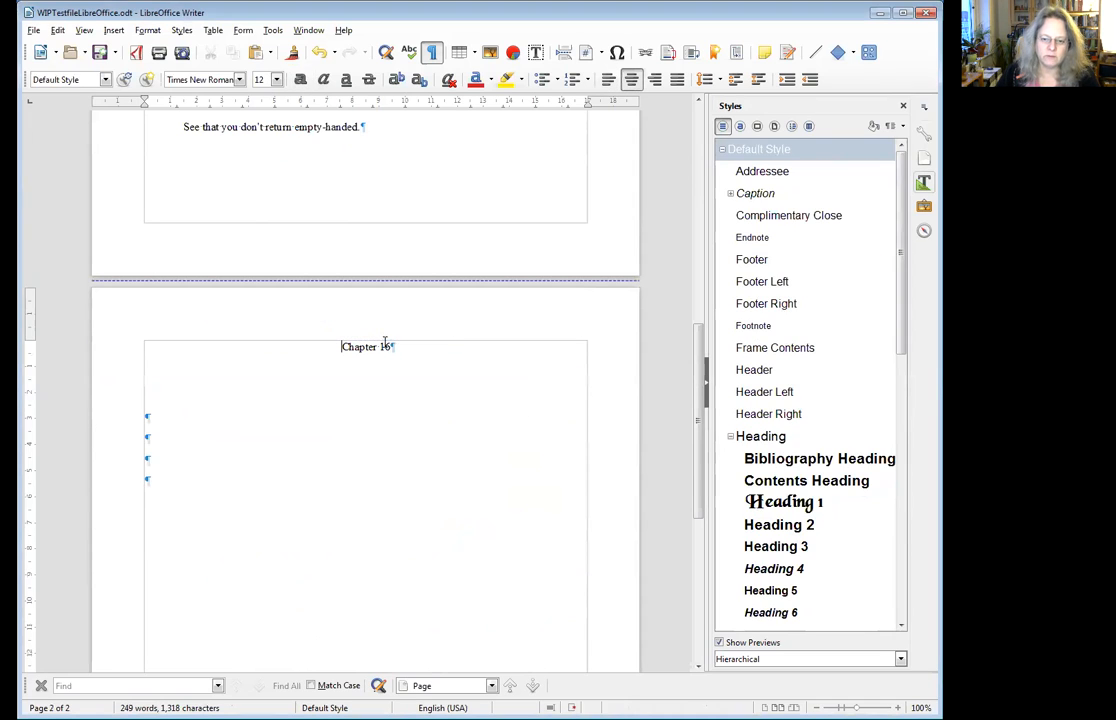
drag(409, 349, 343, 347)
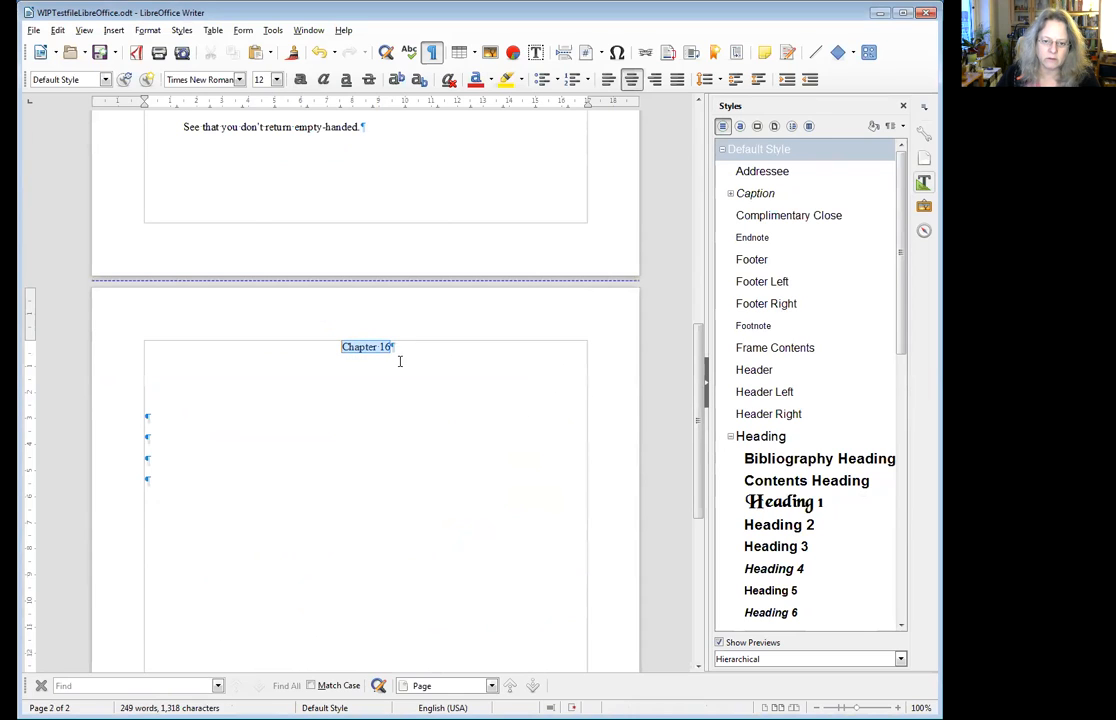
double_click(785, 501)
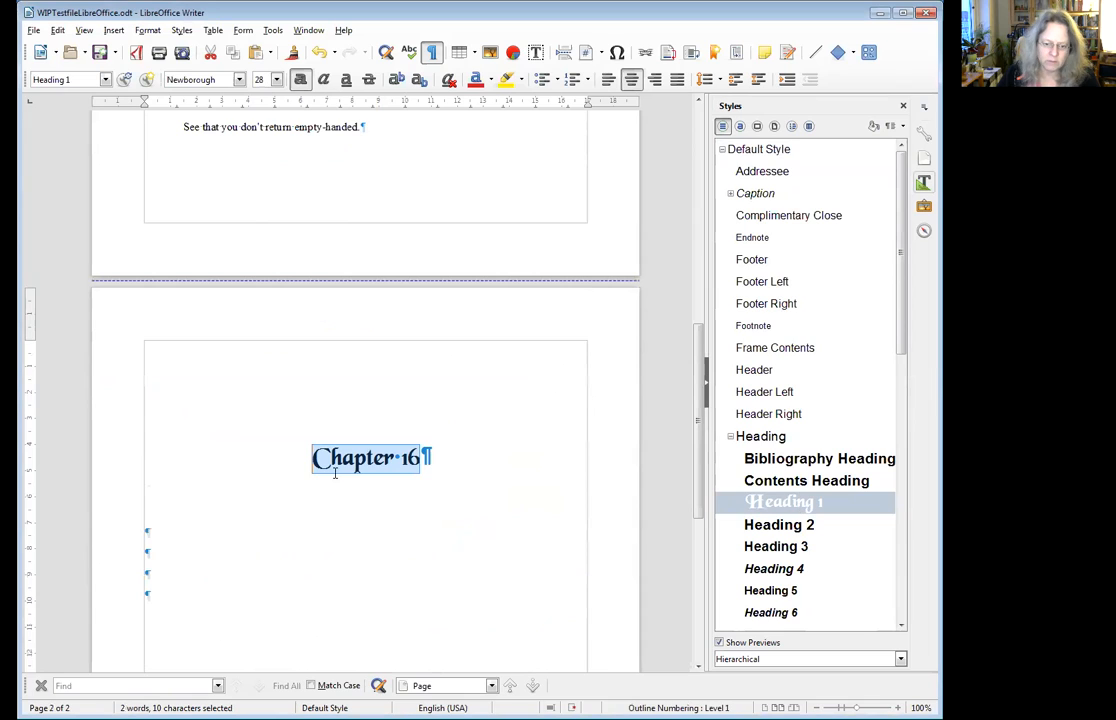
click(384, 460)
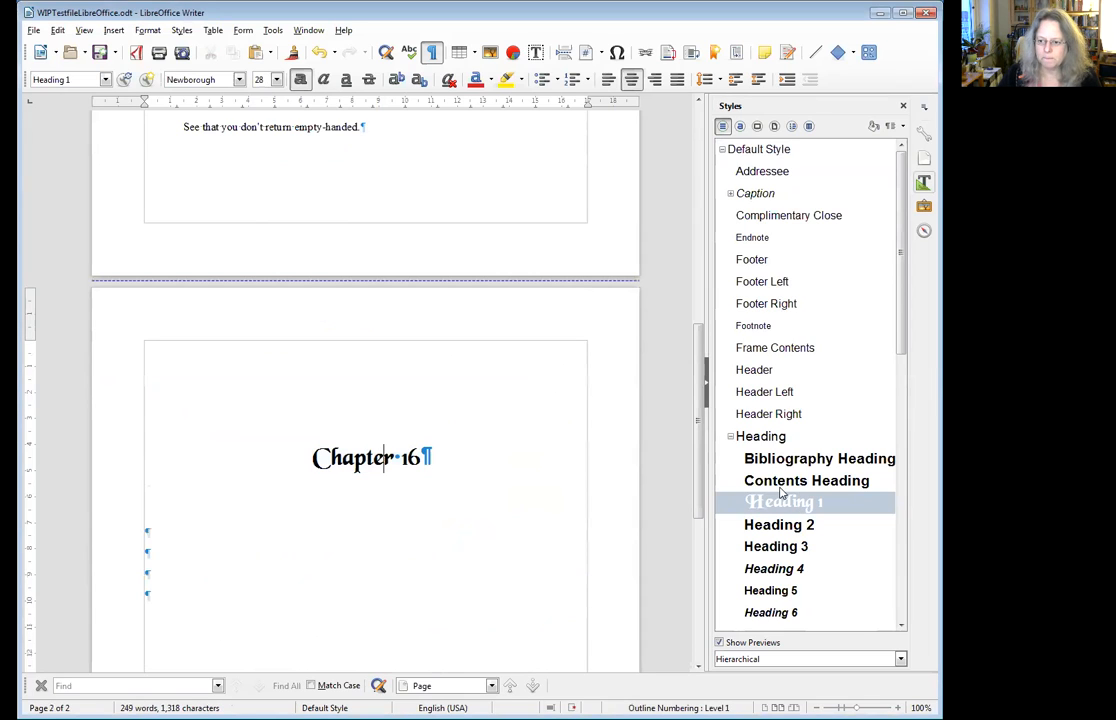
click(785, 524)
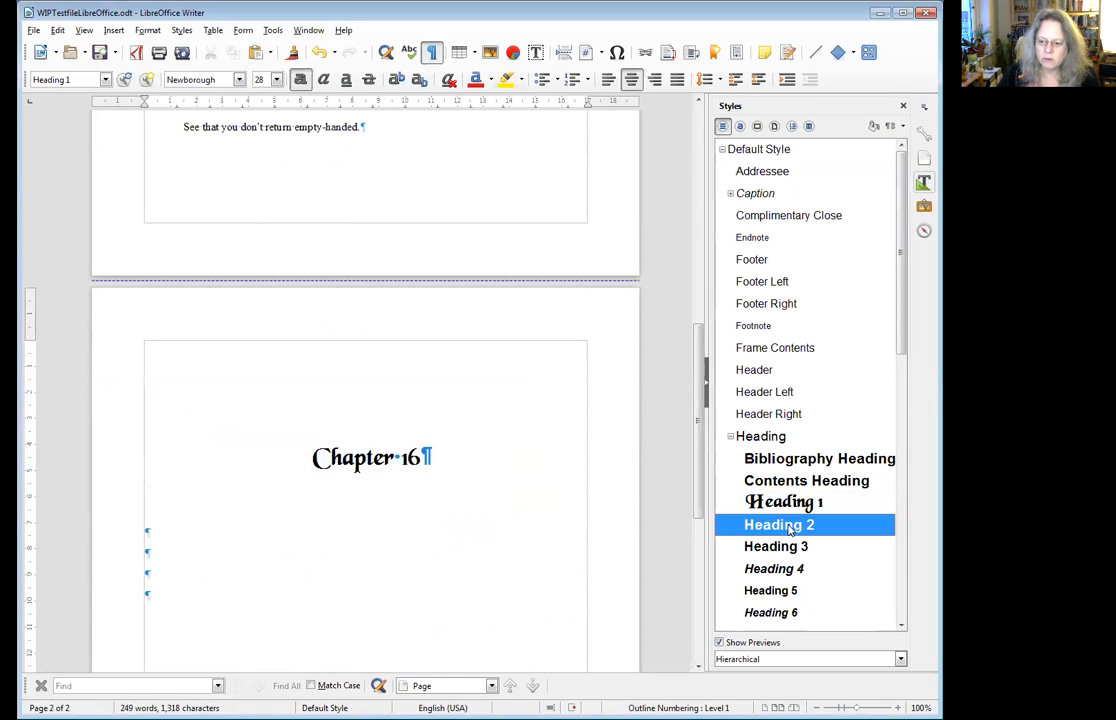
click(785, 590)
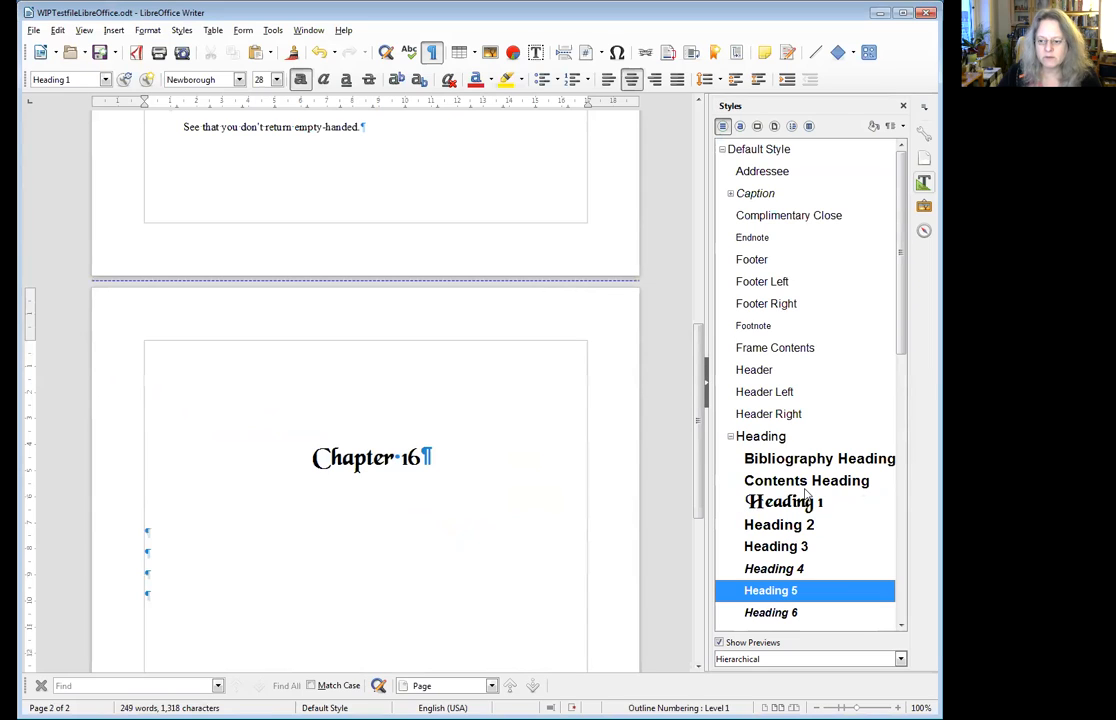
click(420, 457)
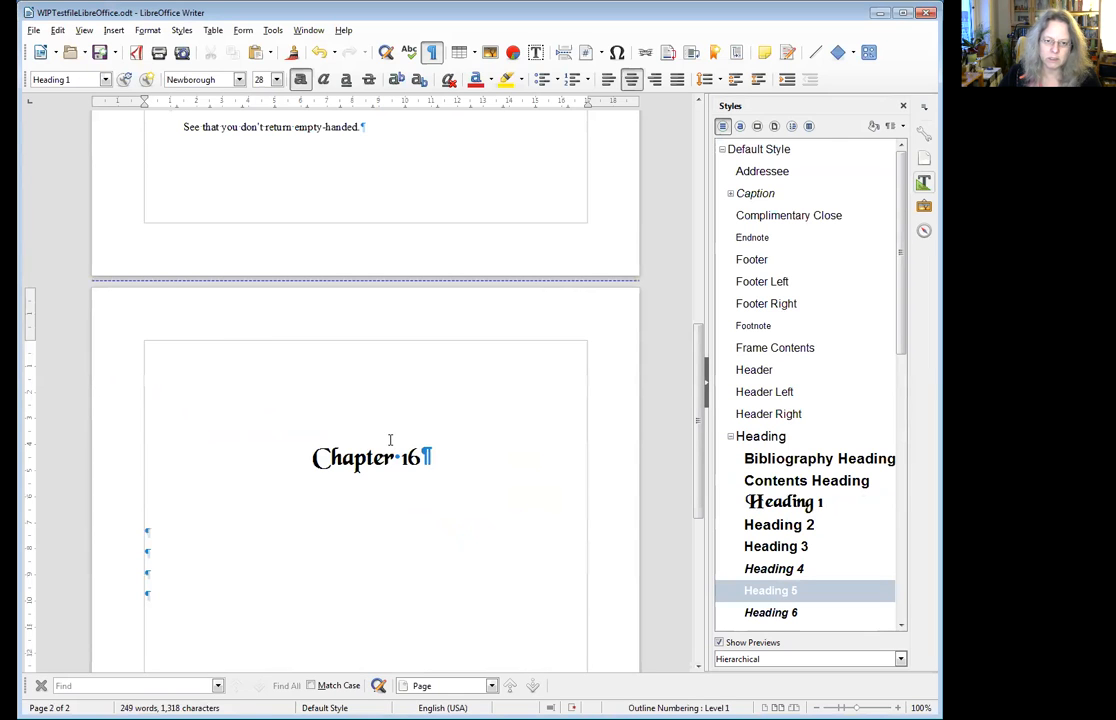
Change the Heading 1 style's font to Times New Roman and apply the style change
scroll(390, 440, up, 10)
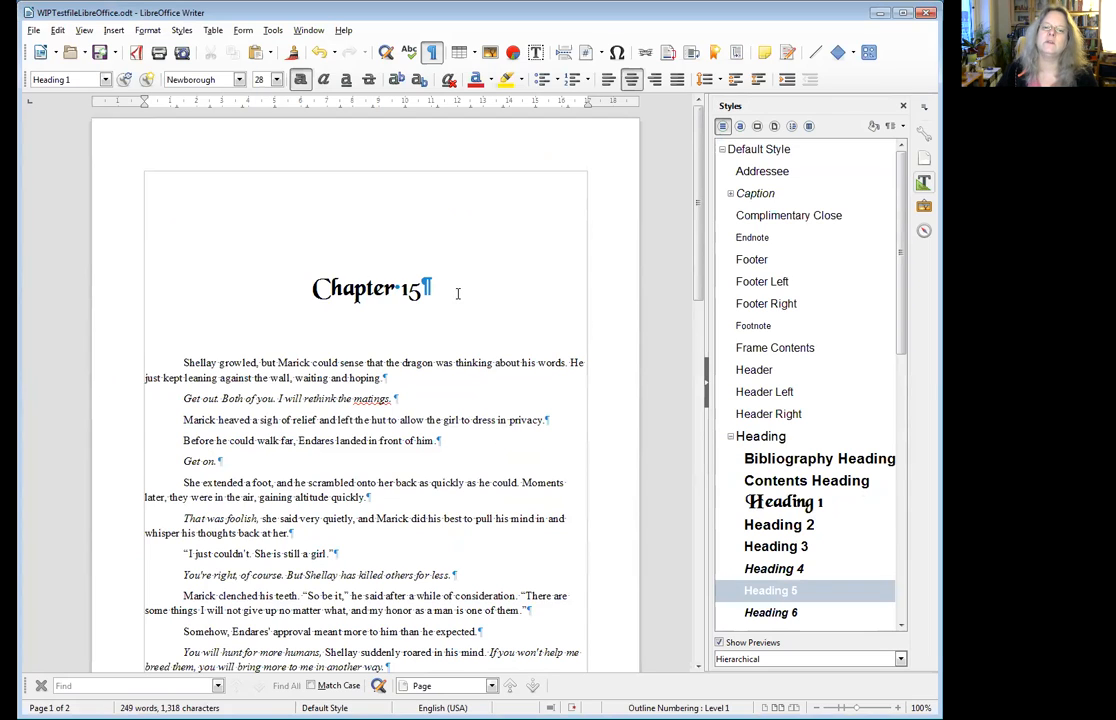
drag(451, 290, 310, 290)
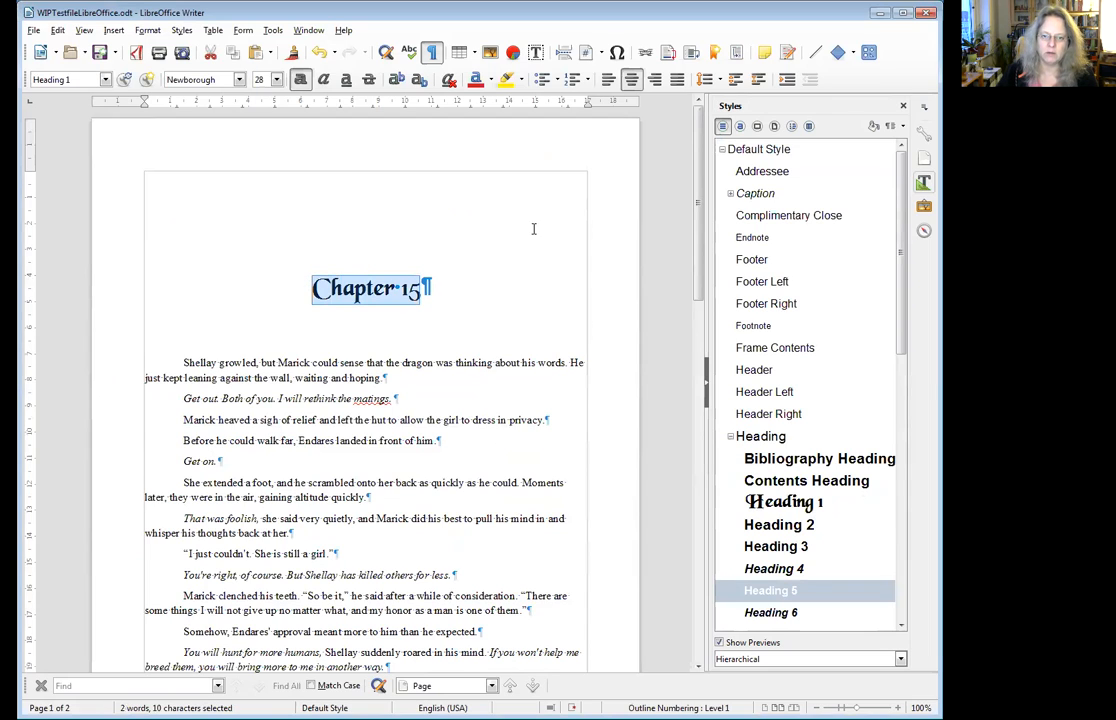
click(788, 502)
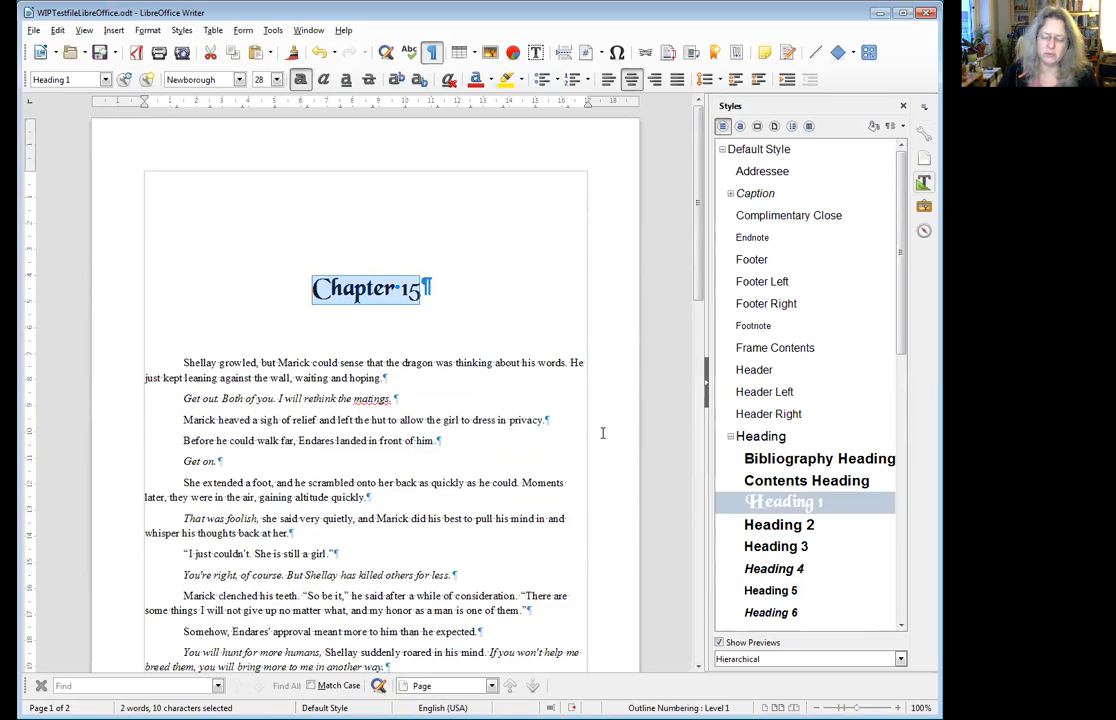
right_click(768, 501)
click(798, 526)
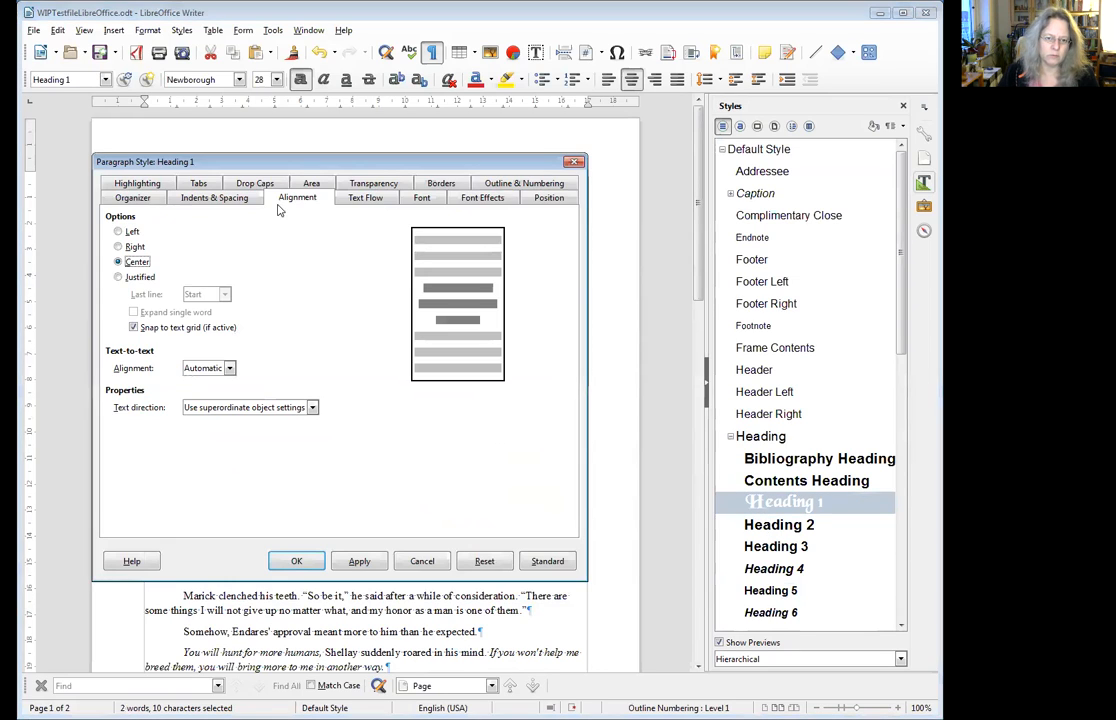
click(421, 197)
mouse_move(565, 286)
mouse_down()
mouse_move(562, 403)
mouse_move(568, 286)
mouse_up()
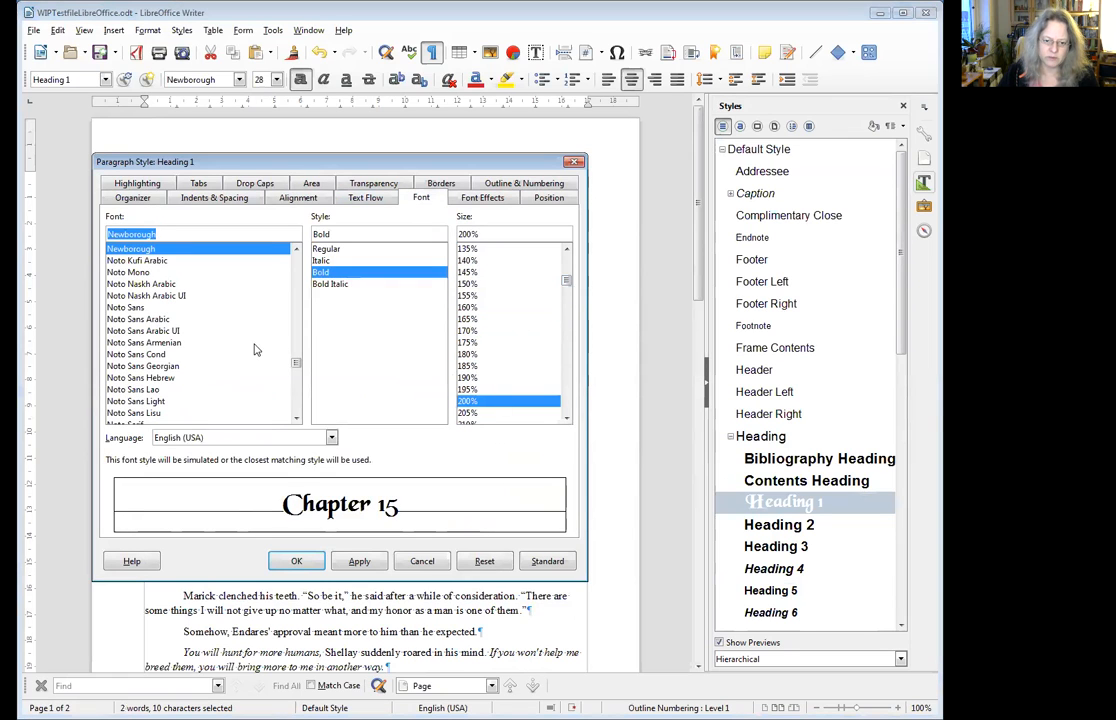
scroll(227, 335, down, 15)
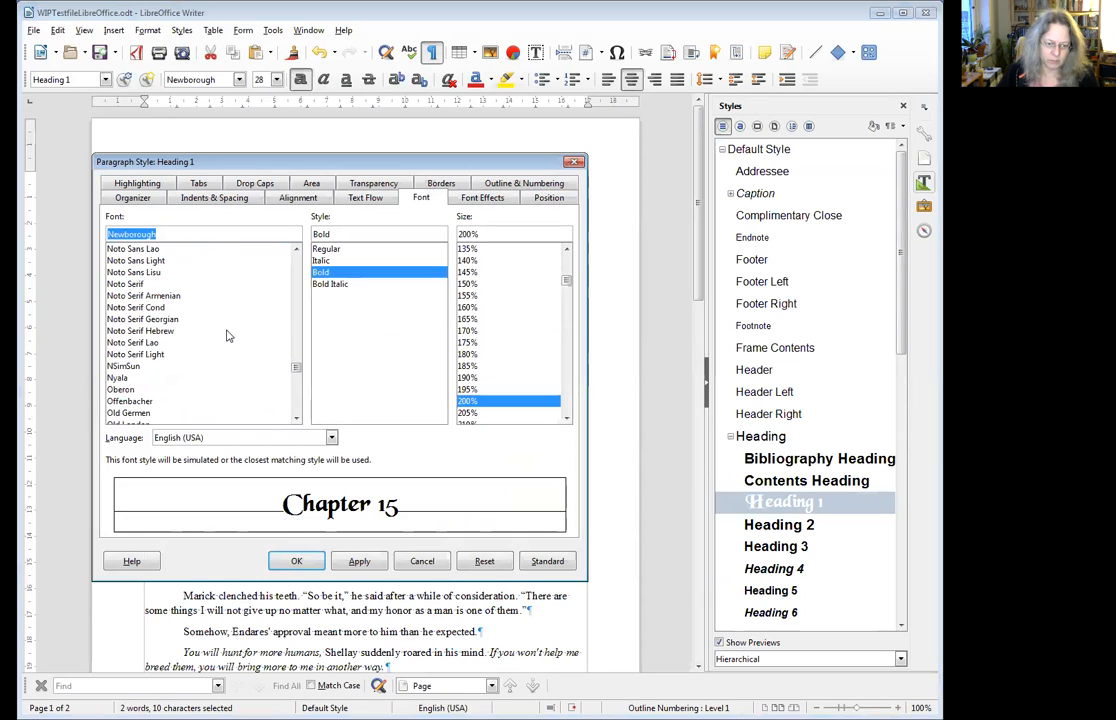
scroll(227, 335, down, 15)
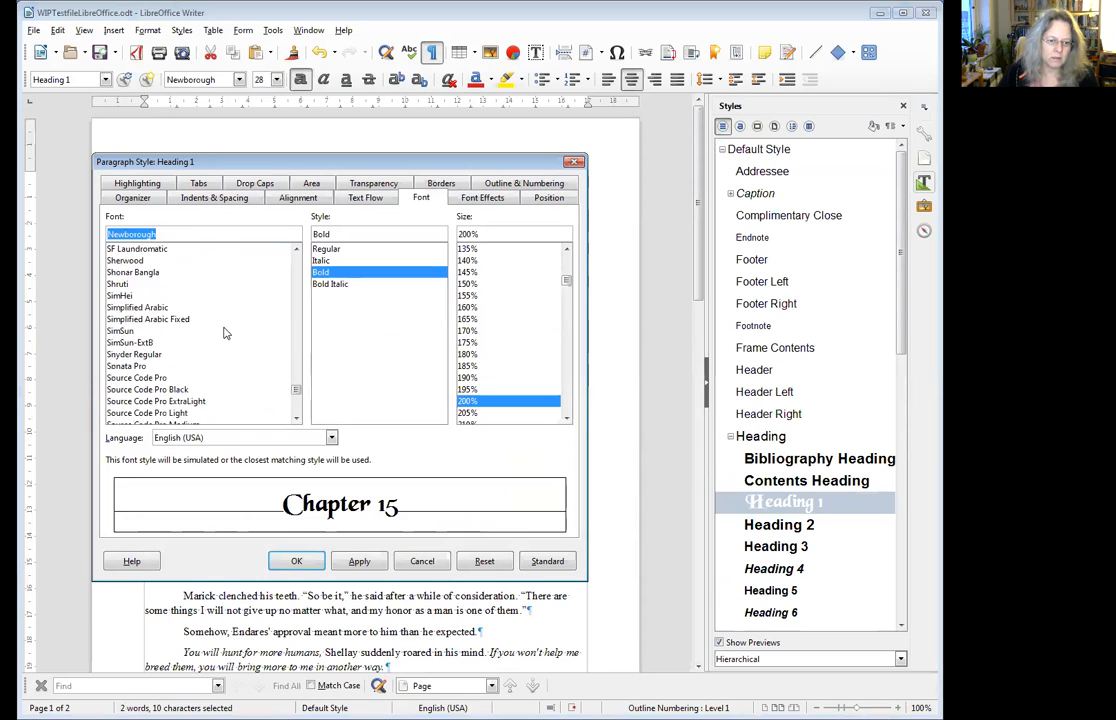
click(141, 342)
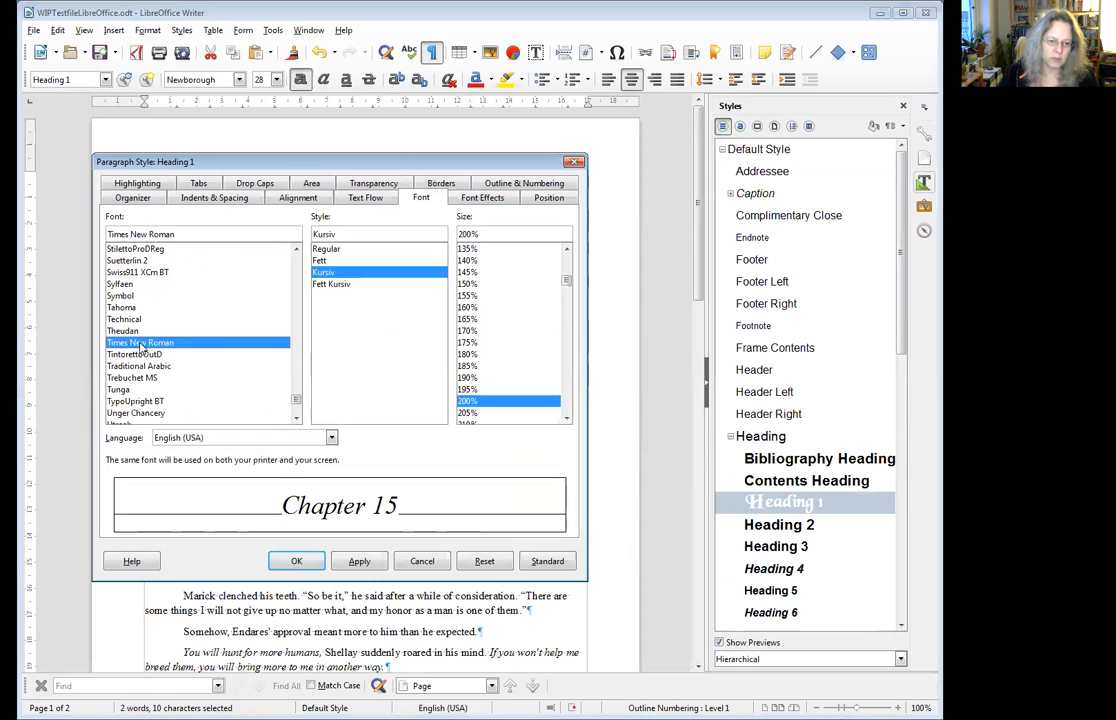
click(358, 561)
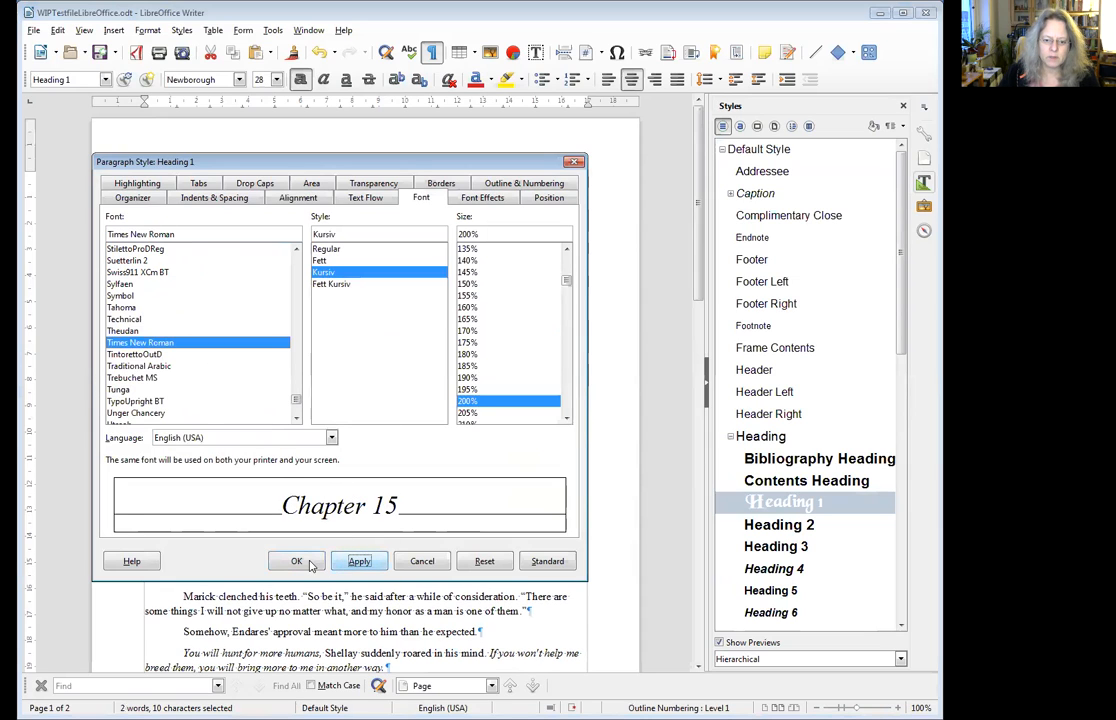
click(296, 561)
click(467, 306)
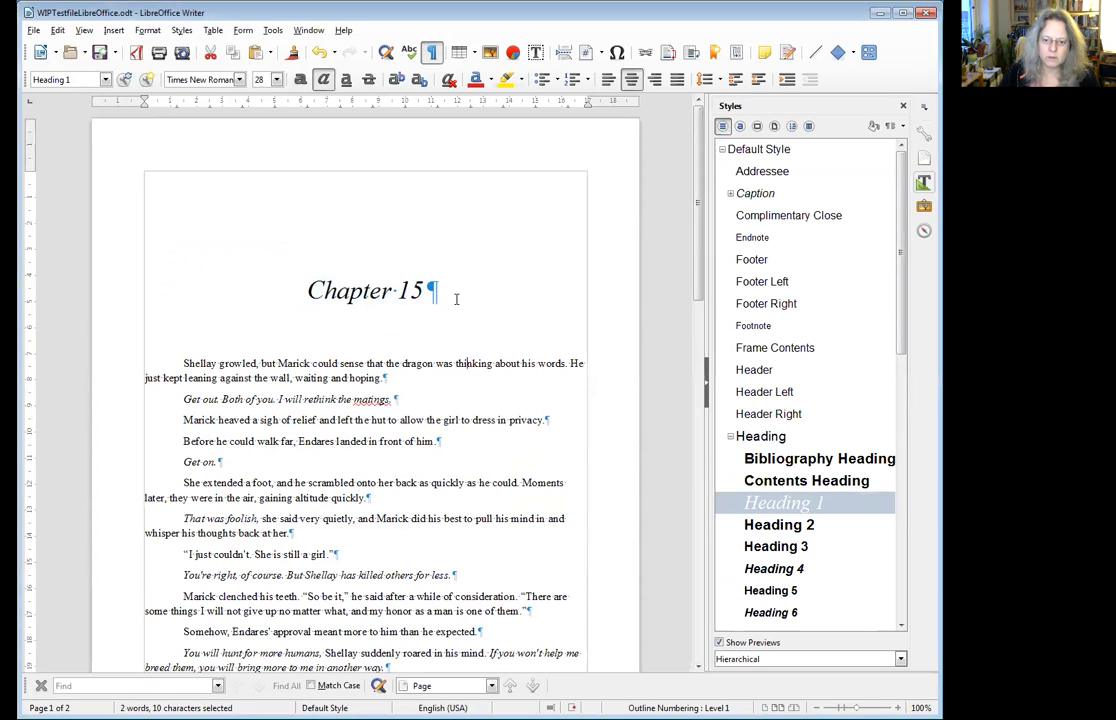
Set the Heading 1 style's typeface to bold (Fett) and confirm the style change
drag(427, 290, 306, 289)
key(ctrl+1)
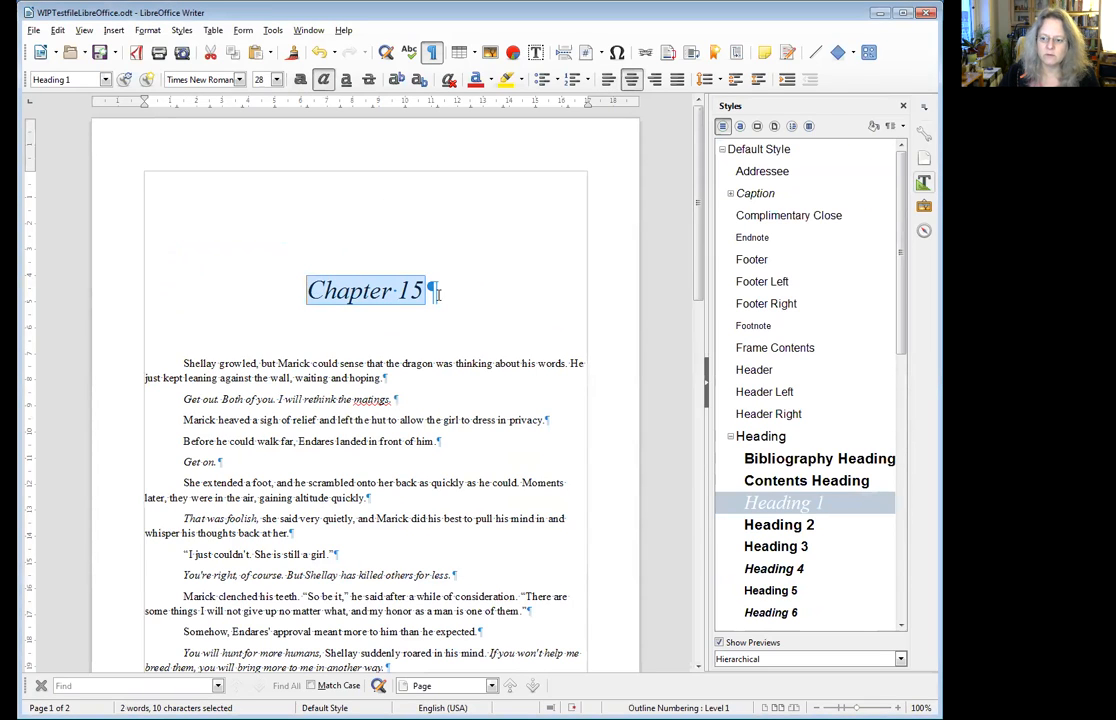
right_click(766, 508)
click(804, 527)
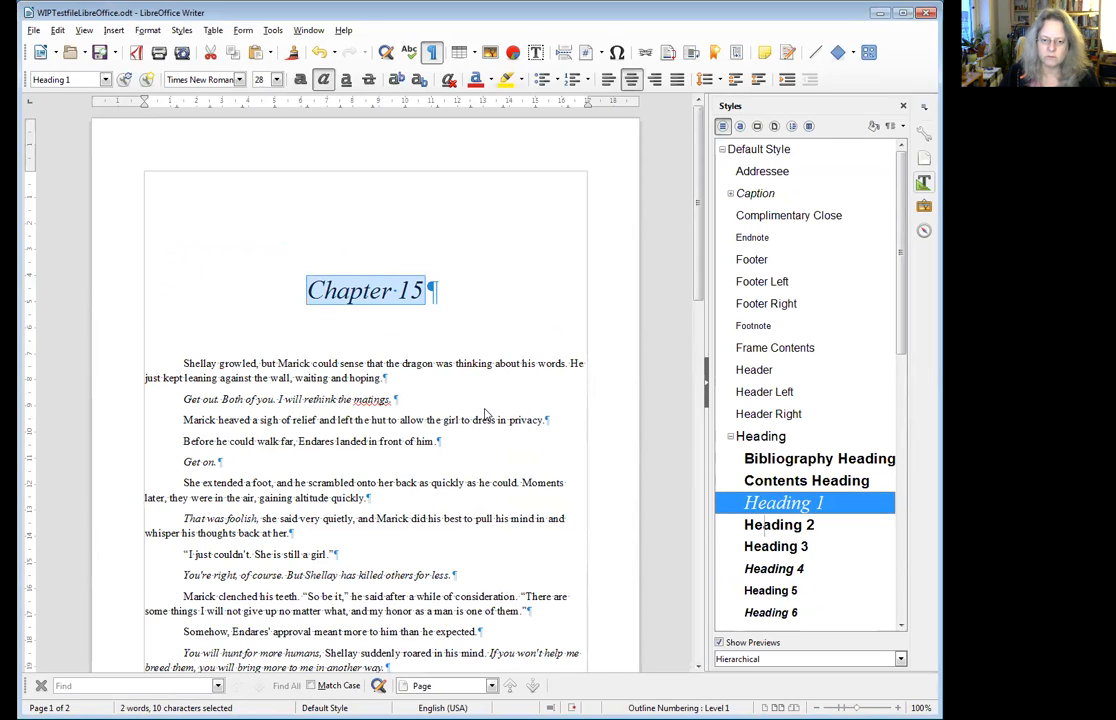
click(325, 262)
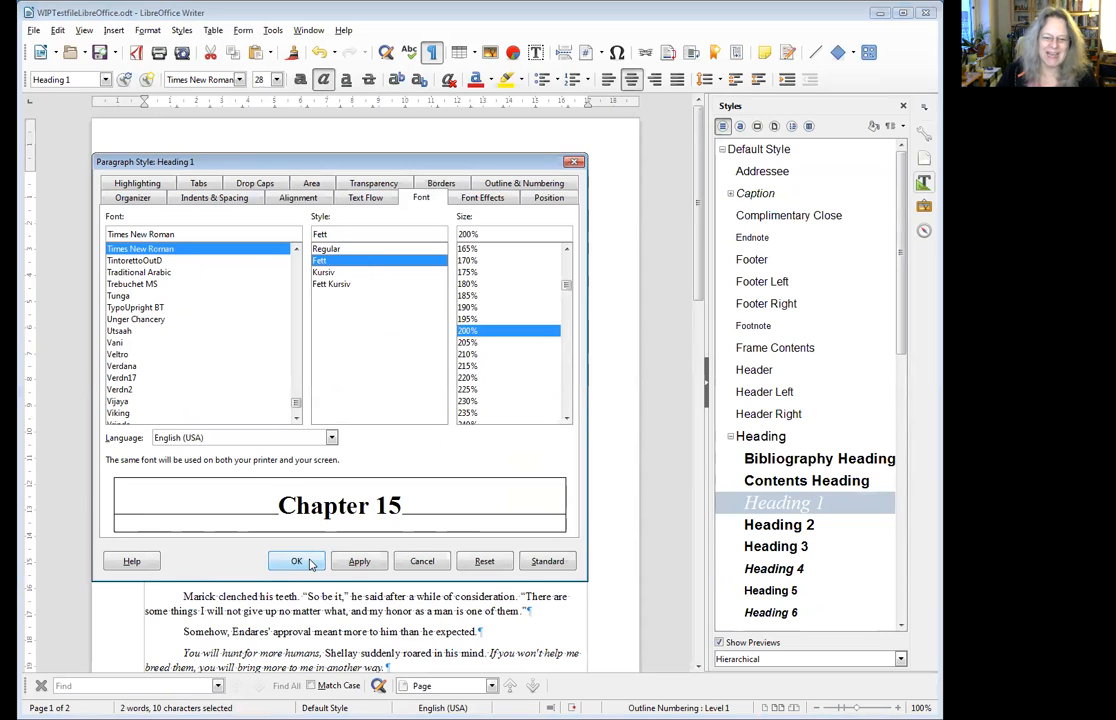
click(297, 562)
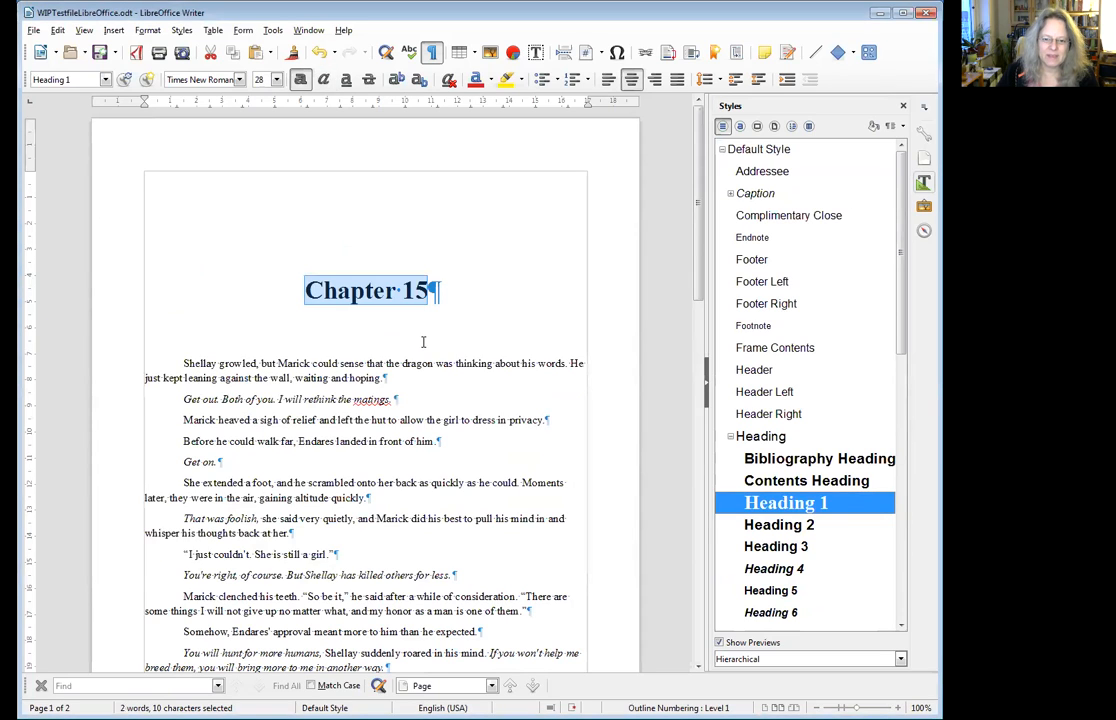
click(446, 291)
key(Down)
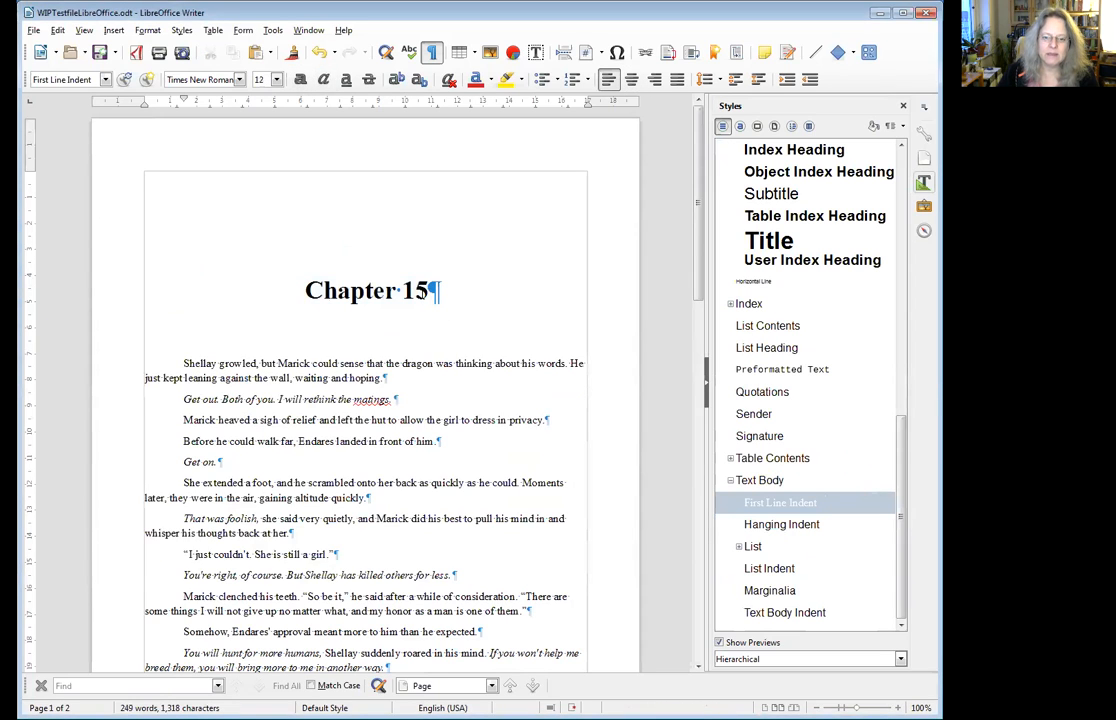
Open the Heading 1 style's font settings for the "Chapter 15" title, review them and close the dialog
click(406, 289)
right_click(785, 504)
click(793, 528)
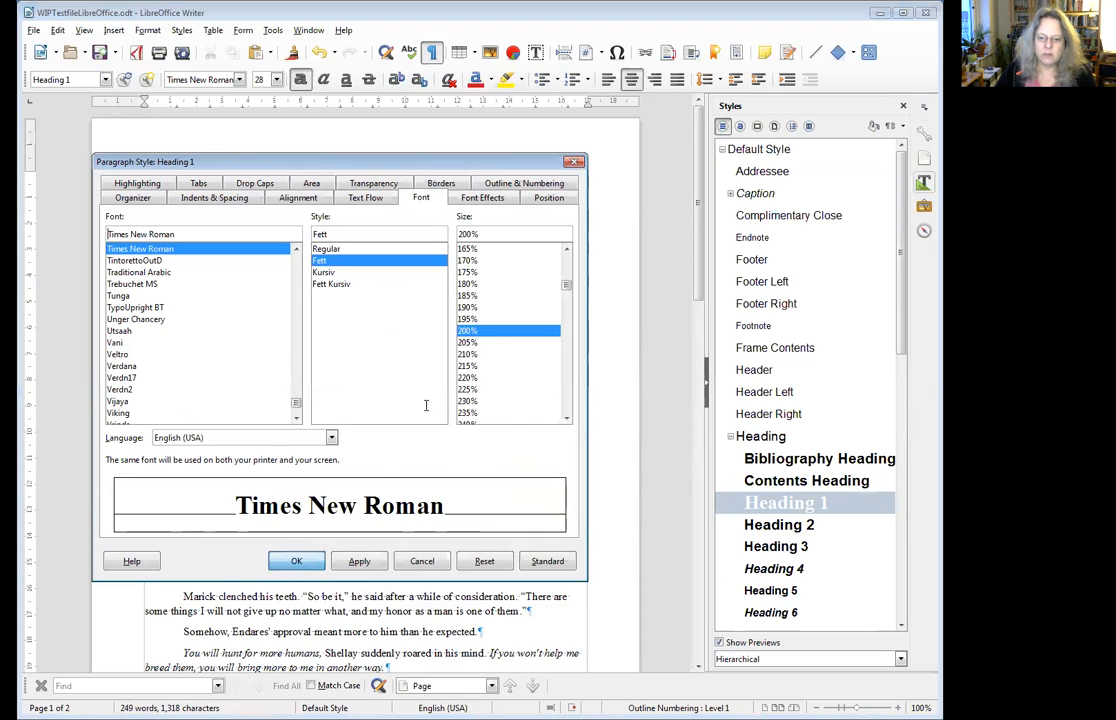
key(Return)
triple_click(430, 290)
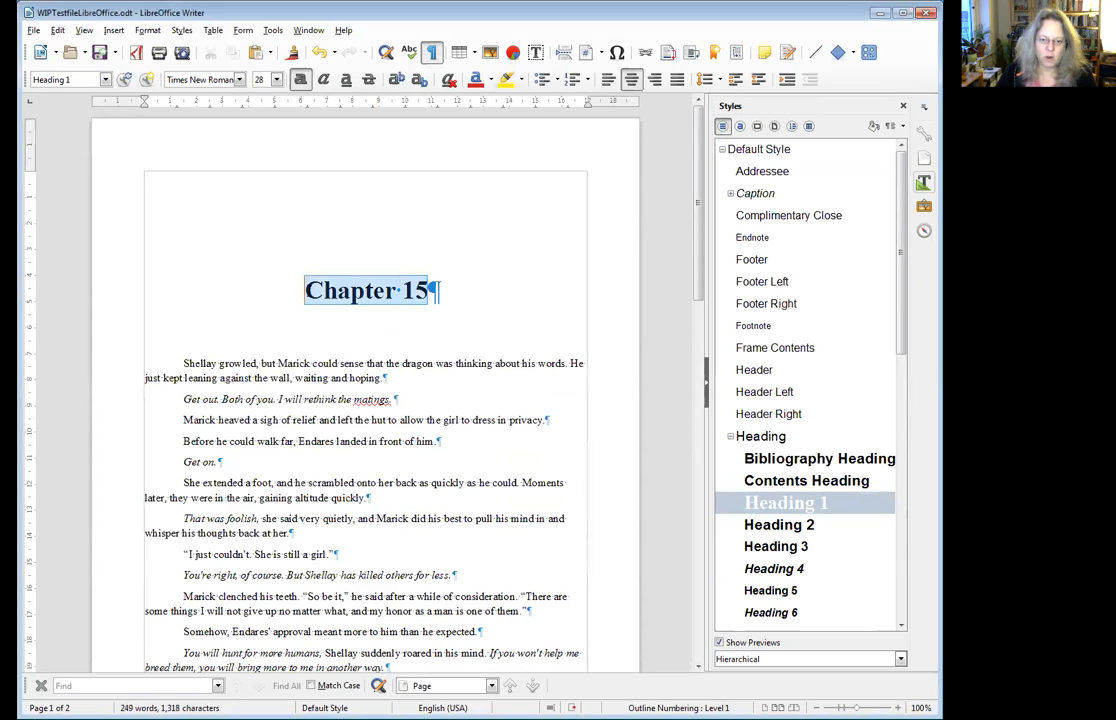
Look through both chapter pages and check which paragraph style the first body paragraph of Chapter 15 uses
drag(312, 363, 444, 363)
click(462, 377)
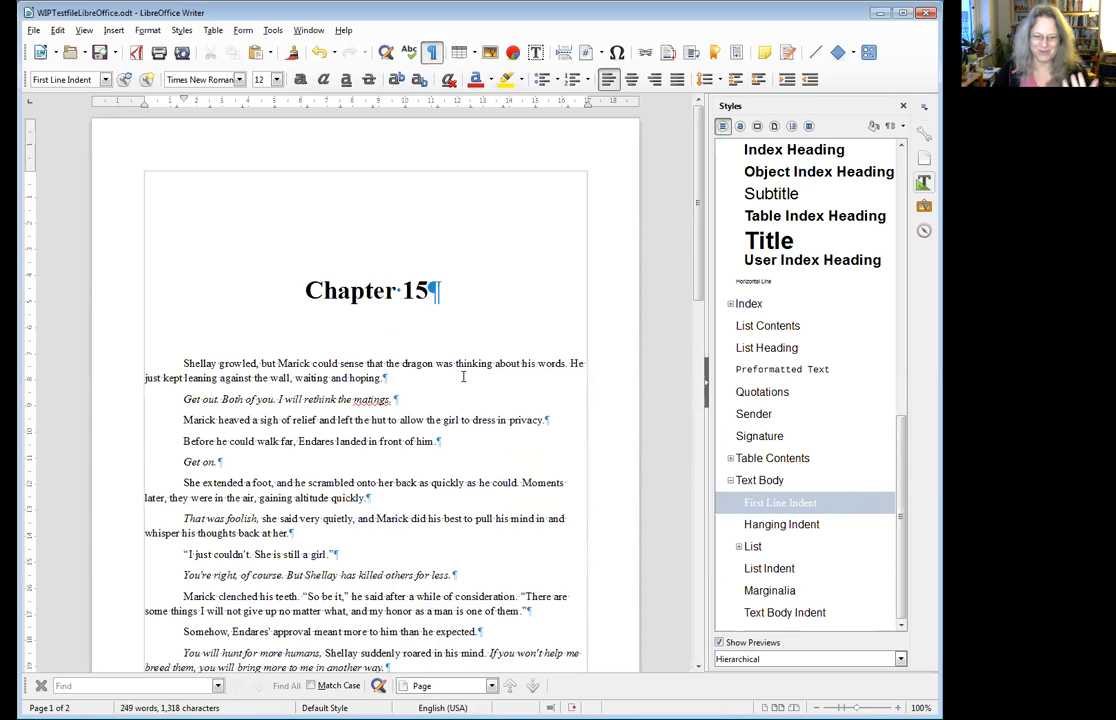
scroll(484, 406, down, 6)
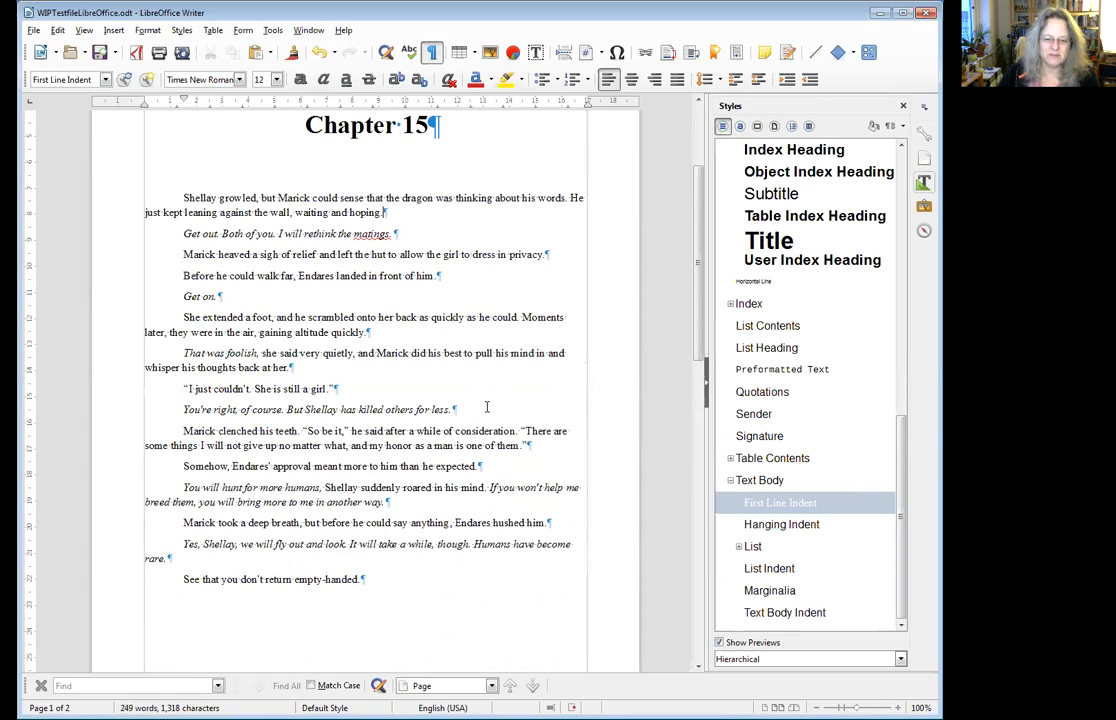
scroll(487, 406, down, 8)
scroll(487, 405, up, 14)
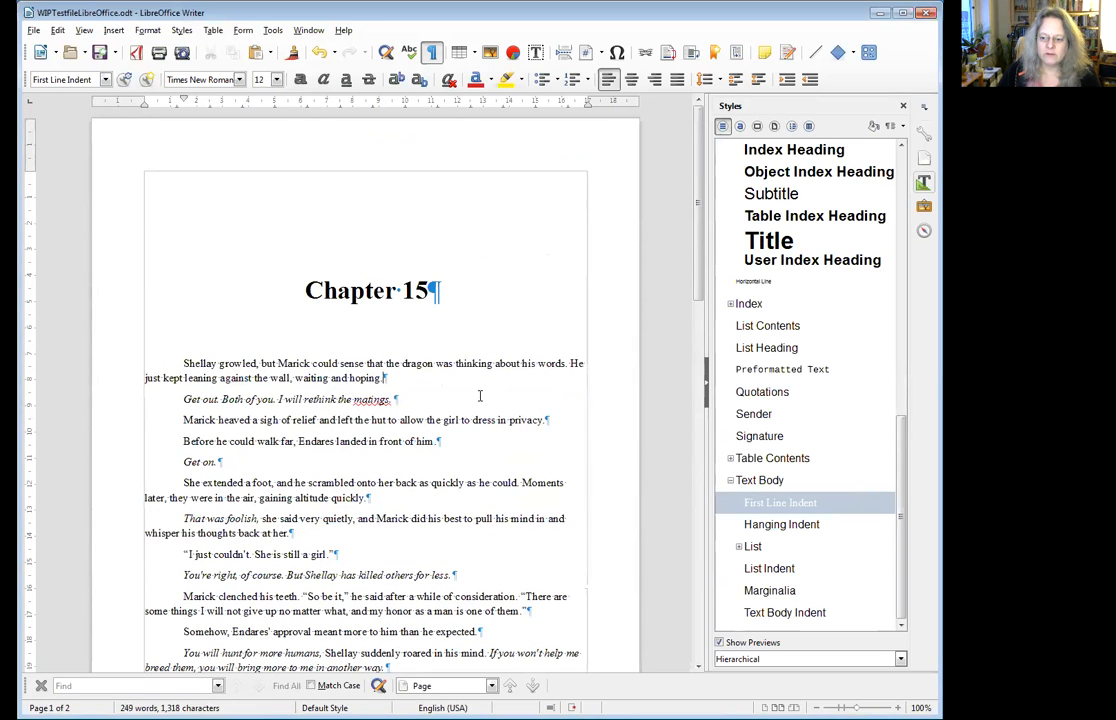
click(753, 520)
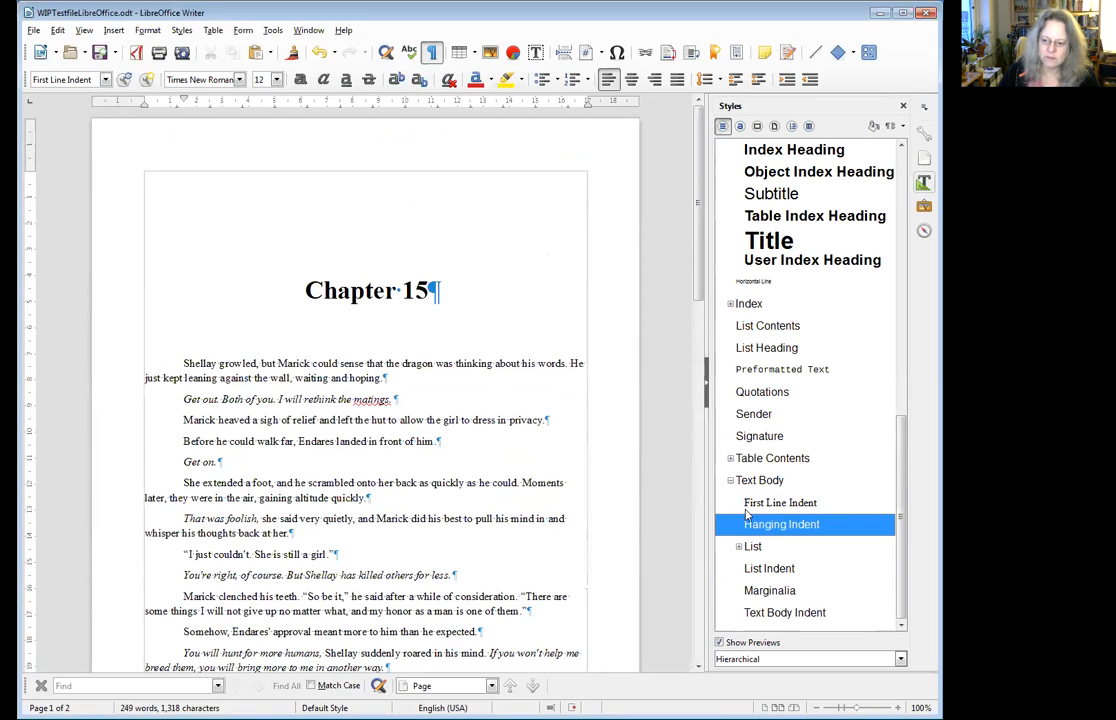
click(809, 504)
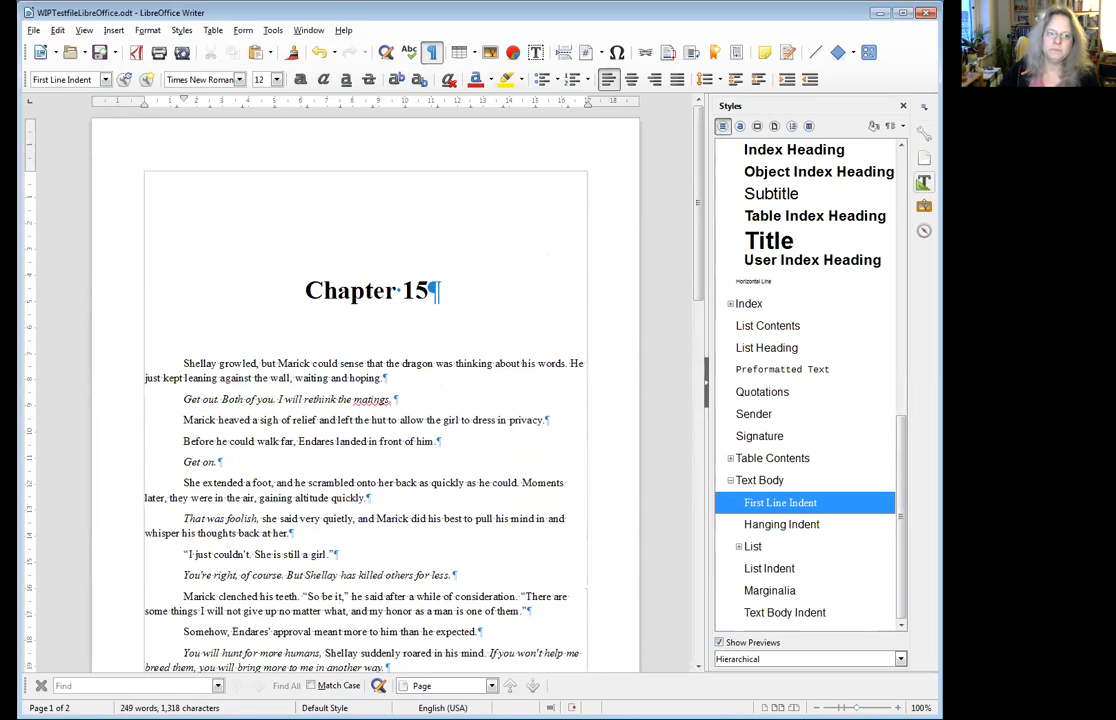
click(335, 368)
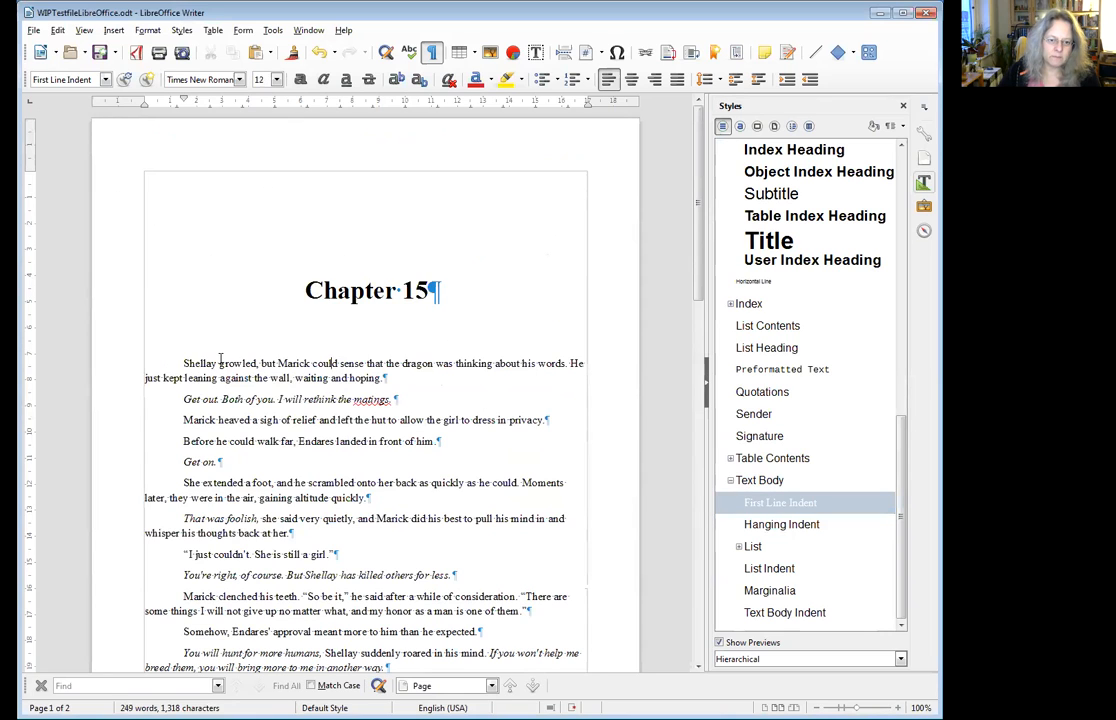
click(183, 366)
drag(183, 366, 412, 380)
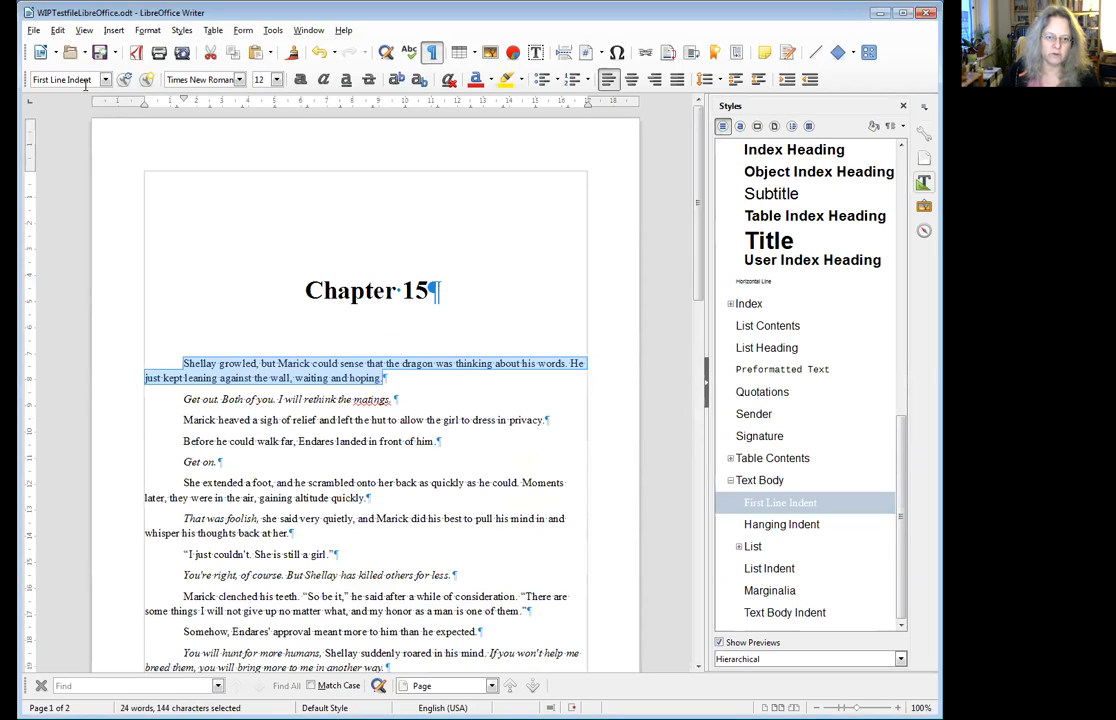
Check the font, typeface and size defined in the style of the "Chapter 15" title
click(384, 290)
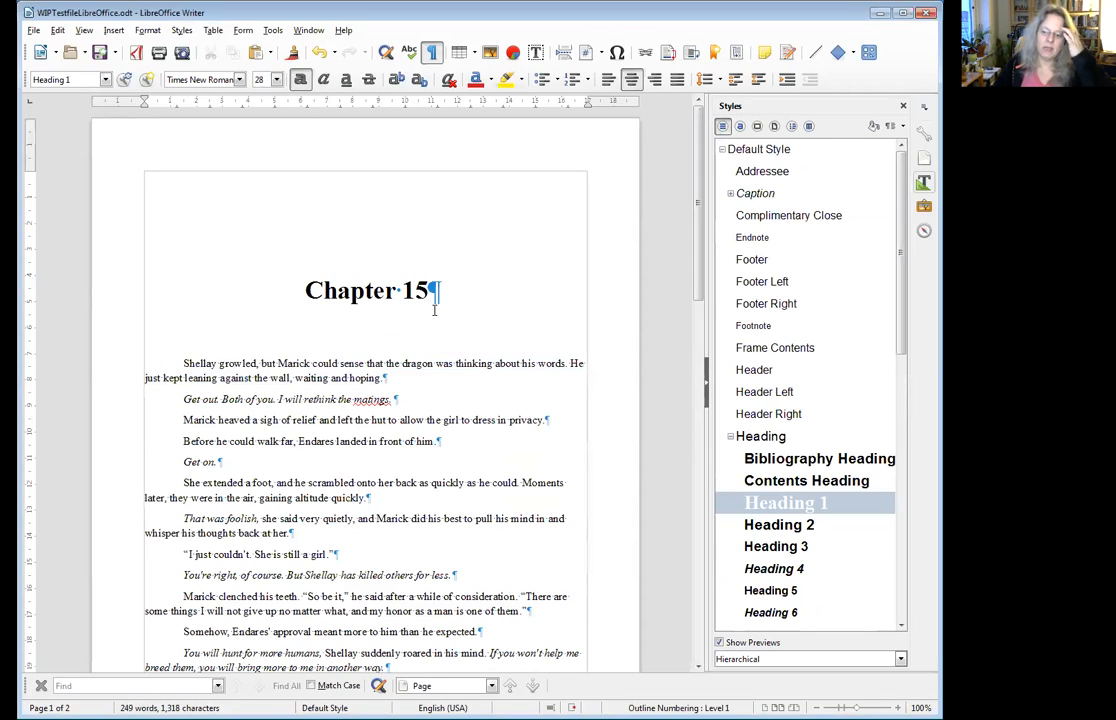
right_click(798, 508)
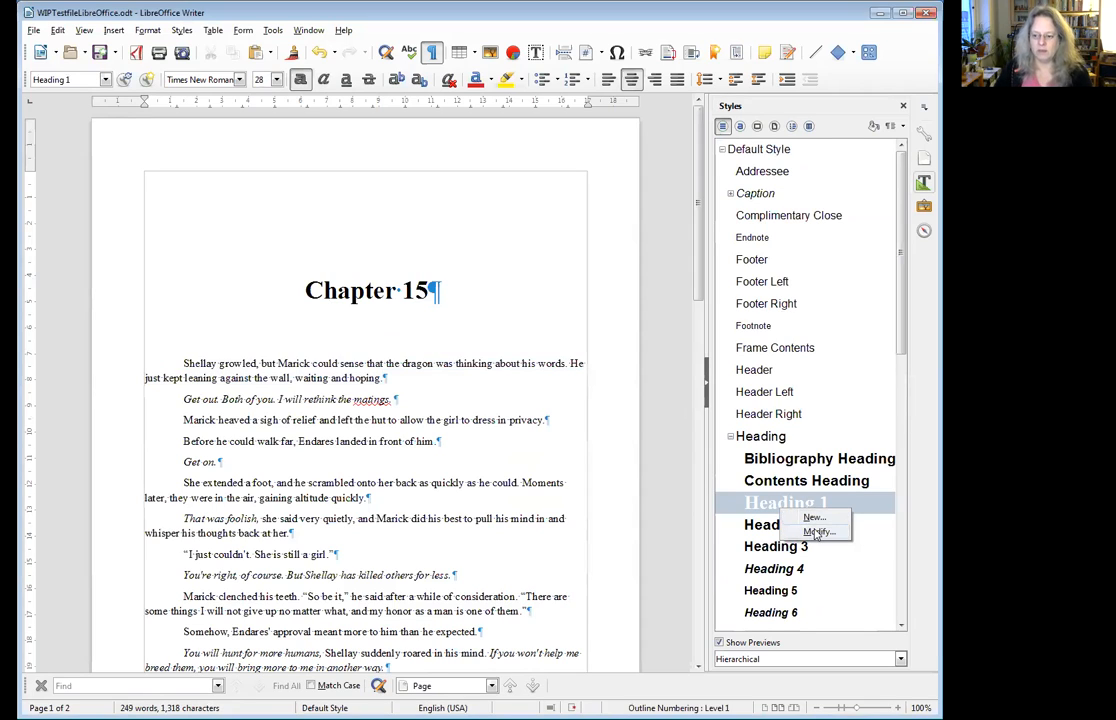
click(817, 532)
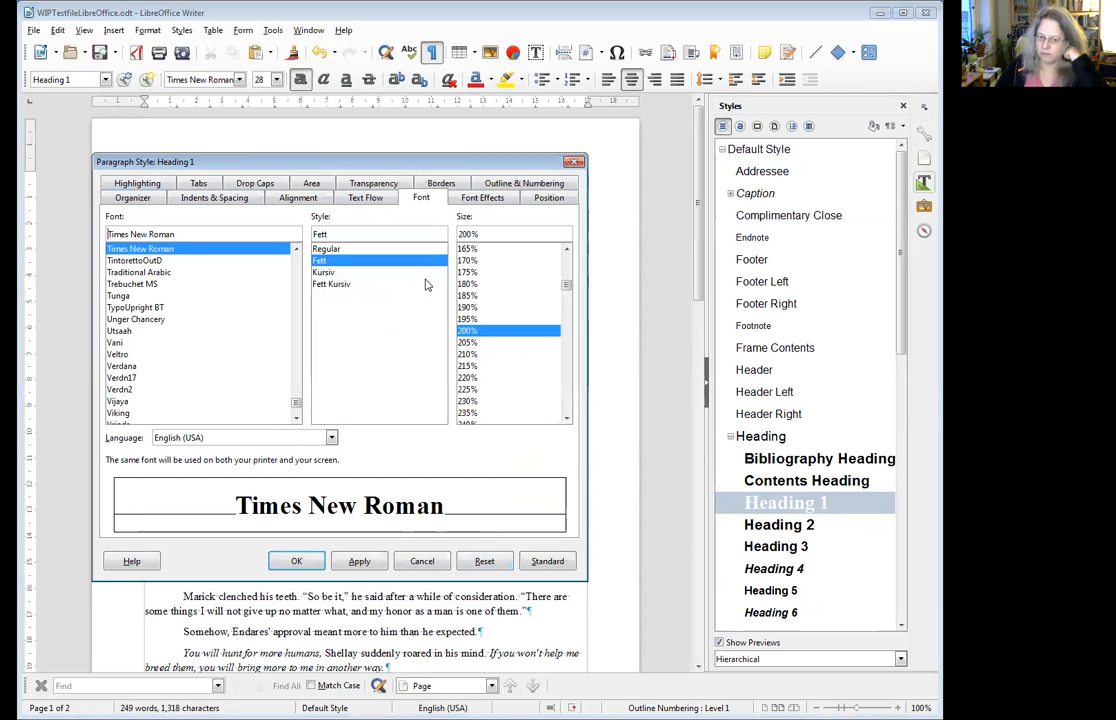
key(Return)
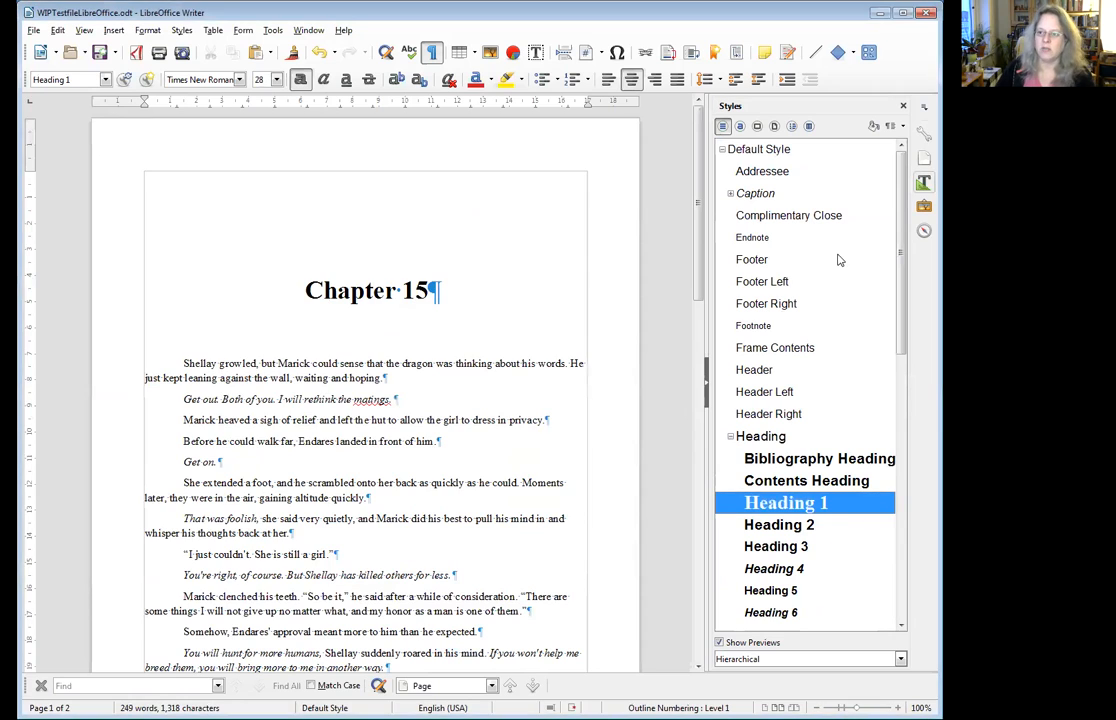
View the available actions for creating, updating and loading styles without applying any to Heading 1
click(903, 127)
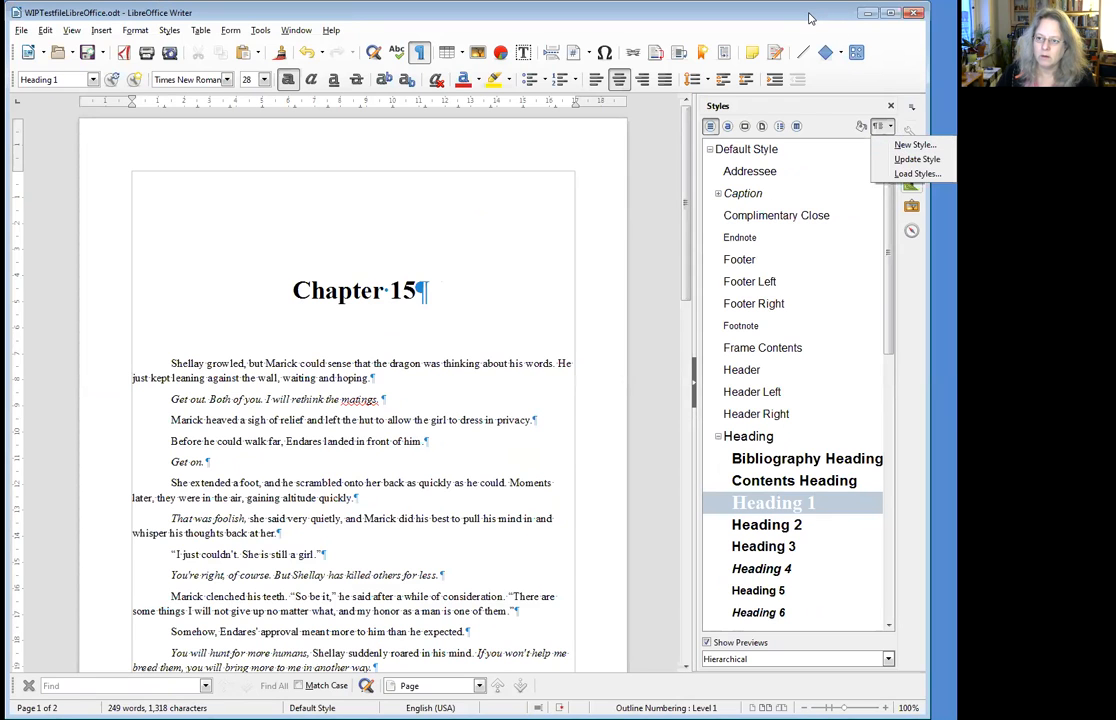
drag(807, 12, 791, 8)
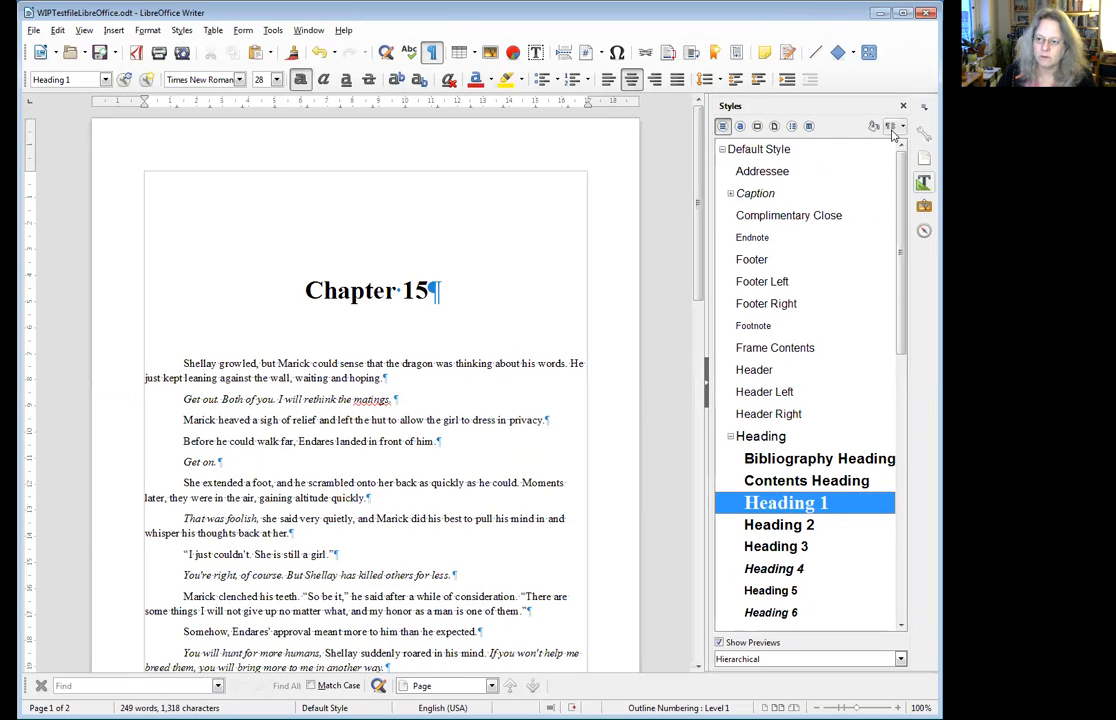
click(903, 128)
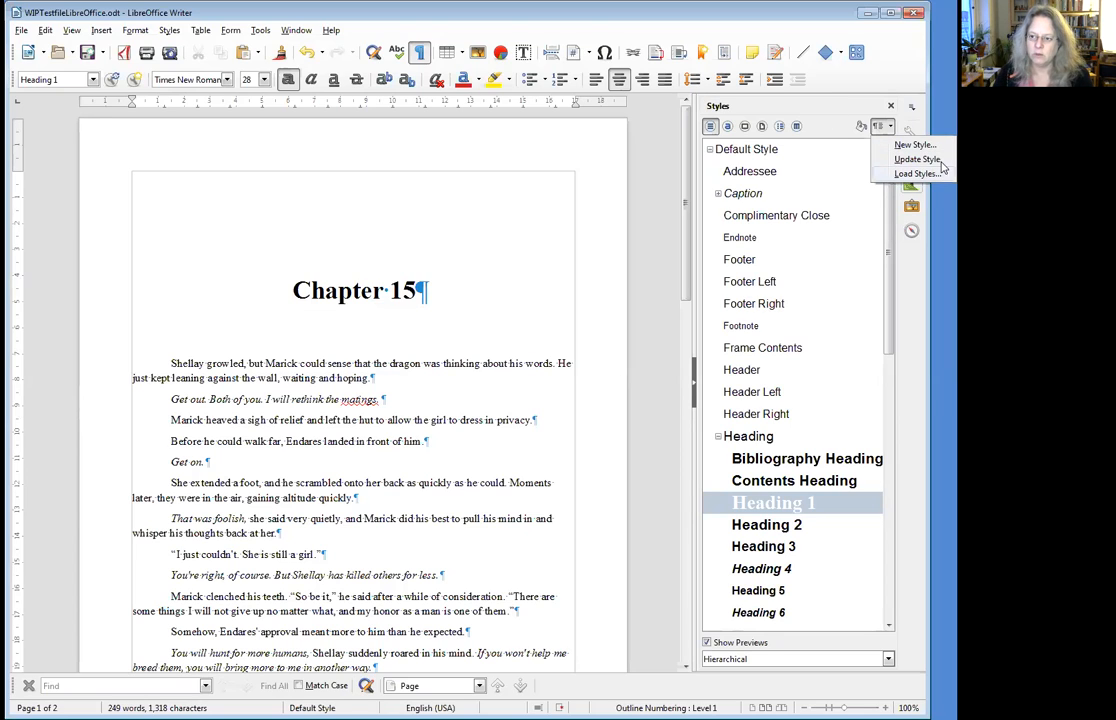
click(779, 506)
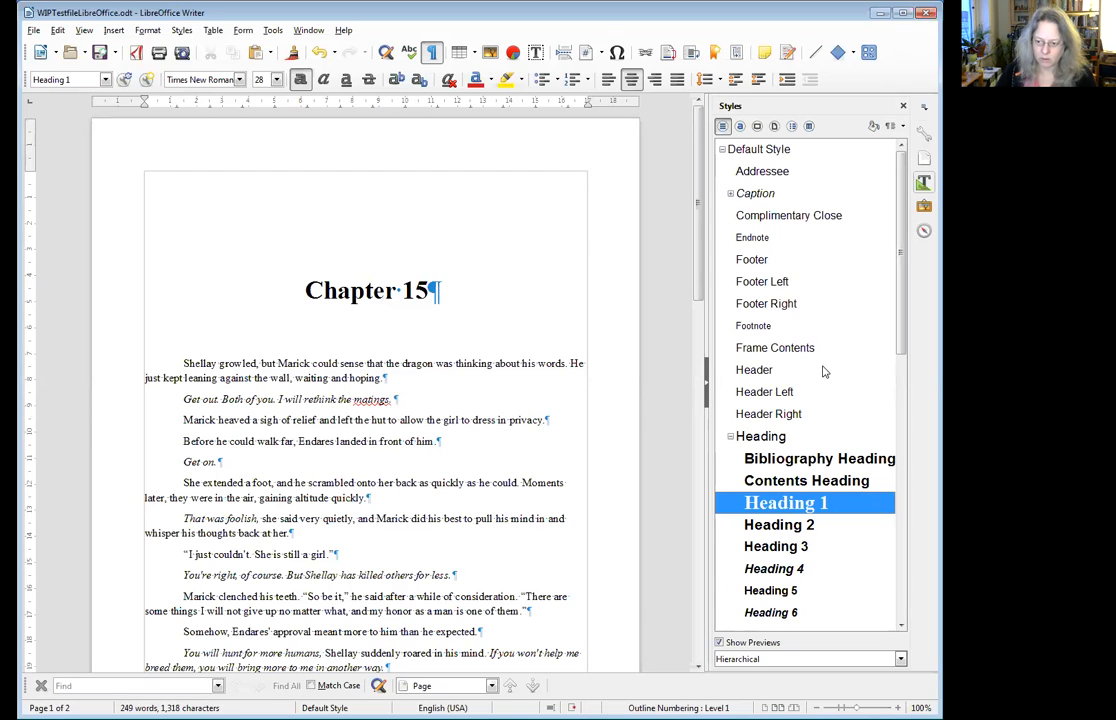
Look through the whole list of paragraph styles, from Default Style down to Text Body Indent
scroll(798, 256, down, 9)
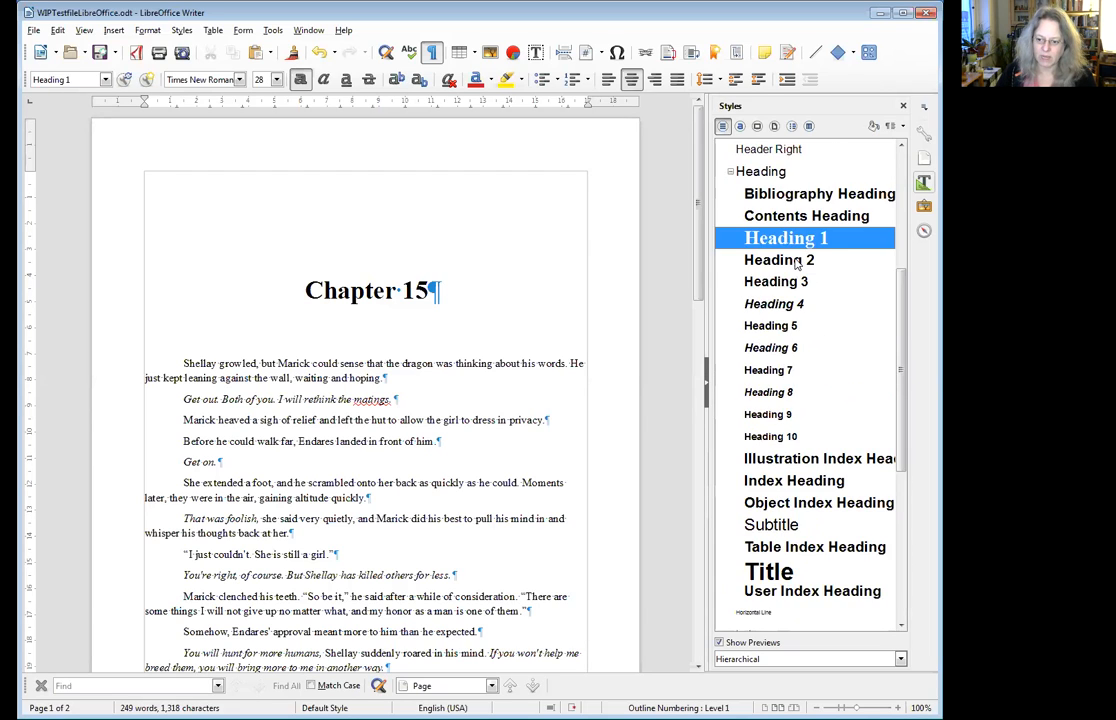
scroll(762, 236, up, 10)
scroll(780, 300, down, 9)
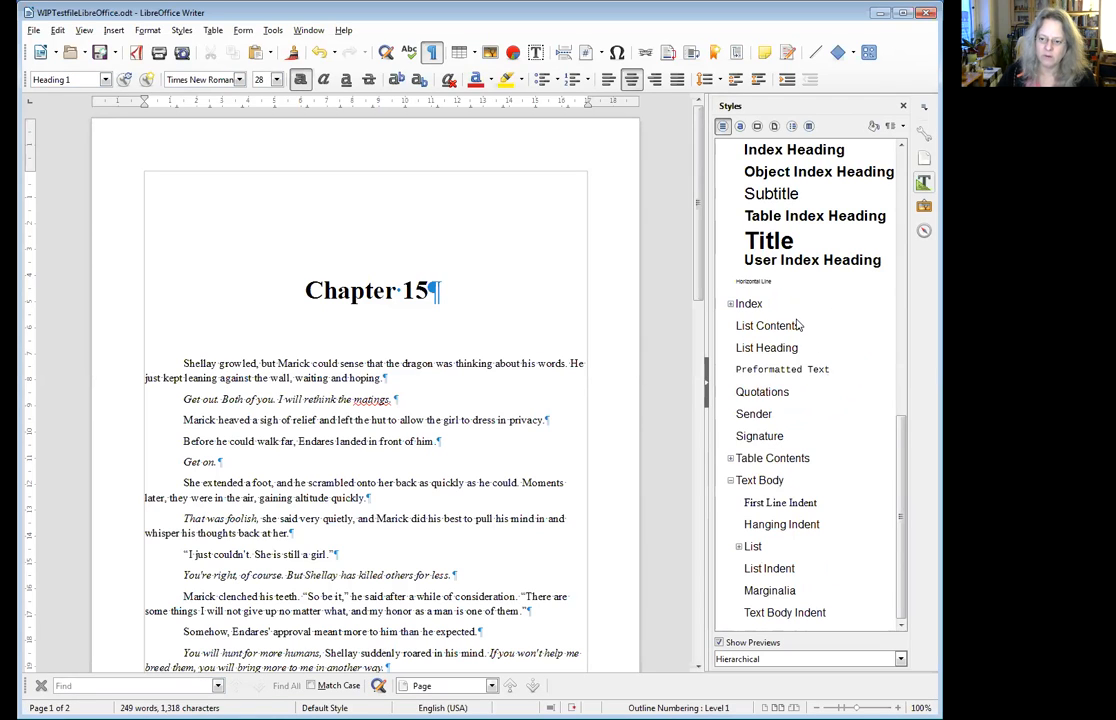
scroll(796, 338, up, 3)
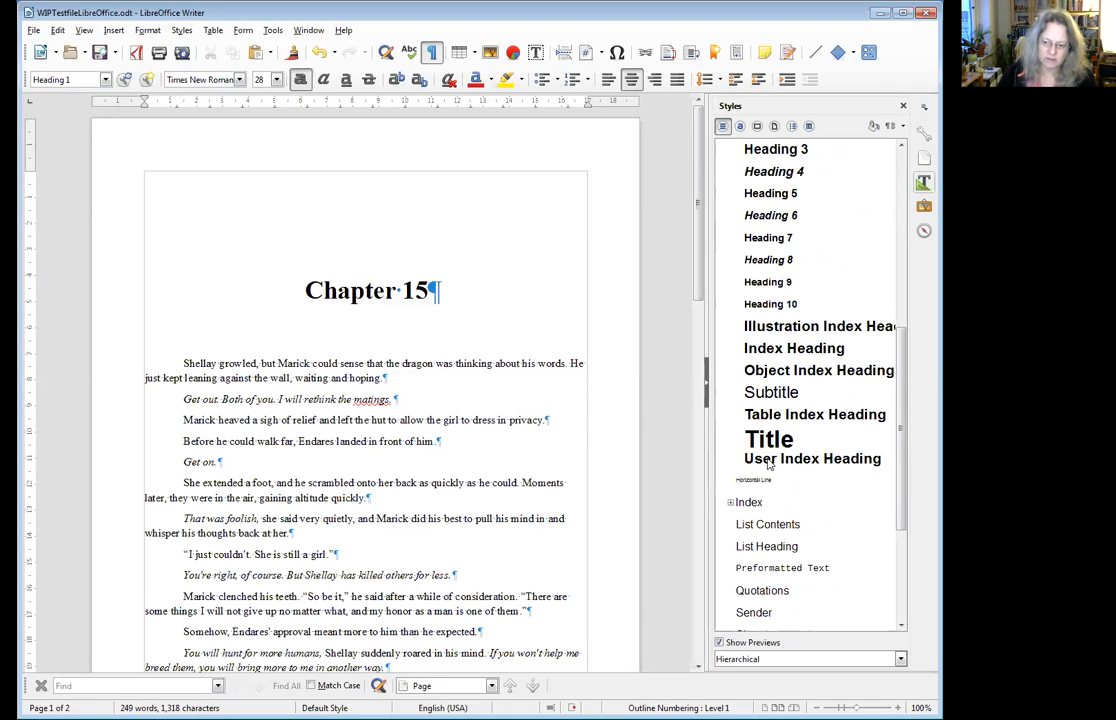
scroll(757, 178, up, 2)
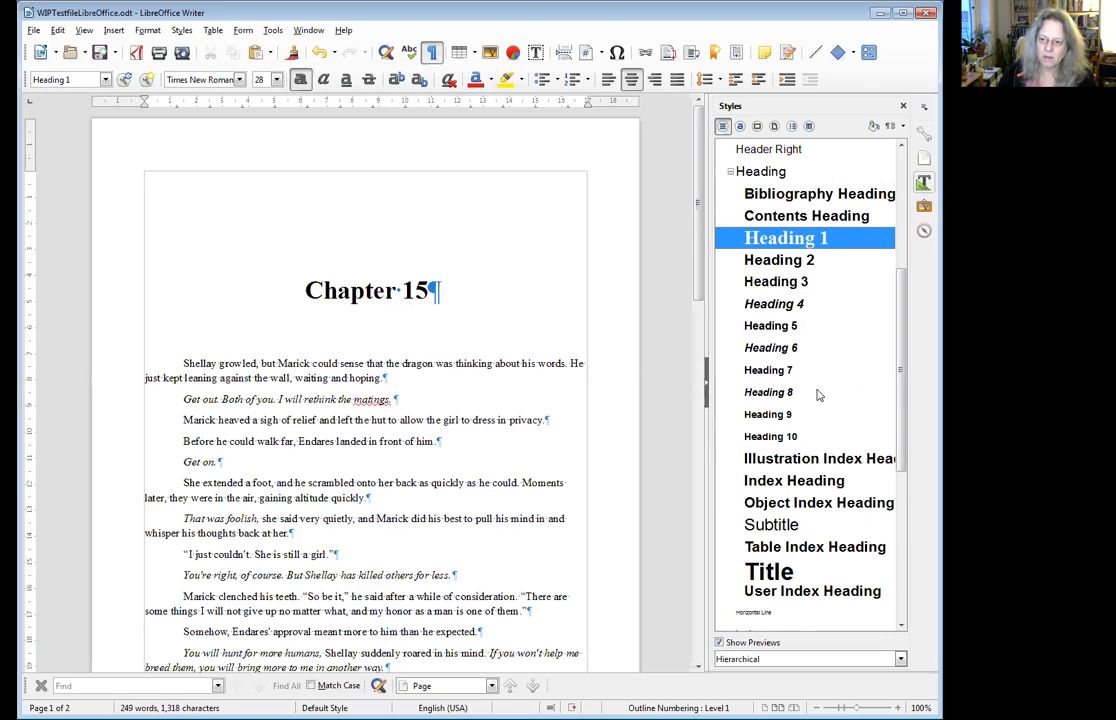
scroll(817, 395, up, 4)
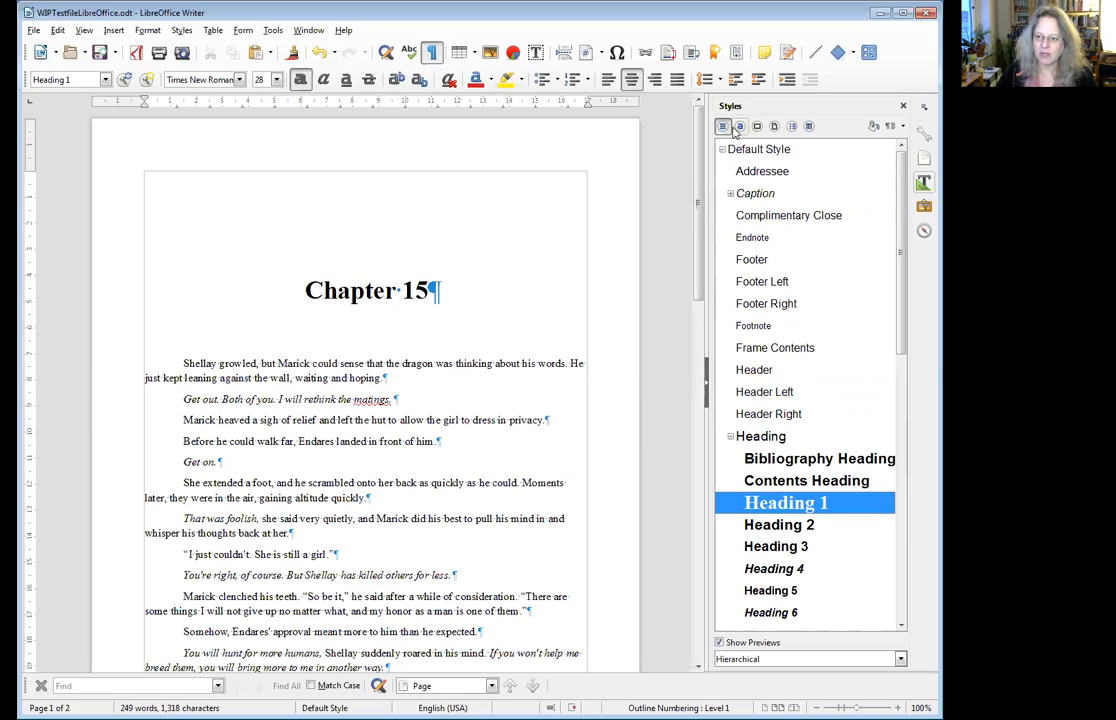
Display the page styles and look over the layout of the Chapter 15 page
click(774, 127)
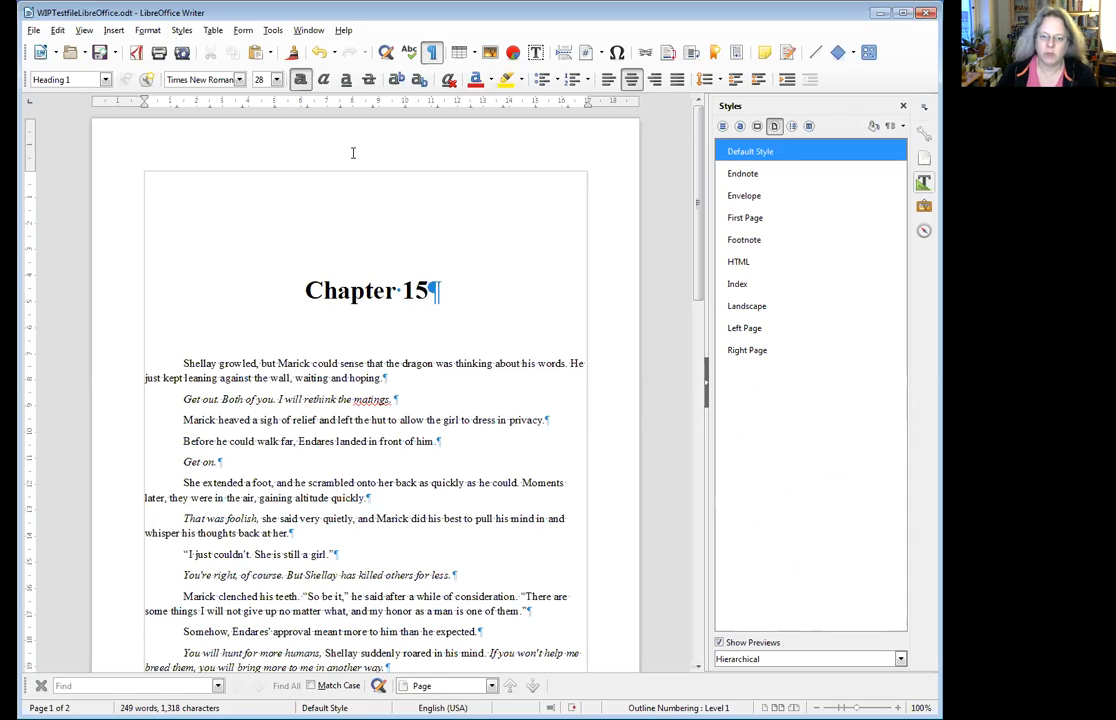
scroll(462, 517, down, 9)
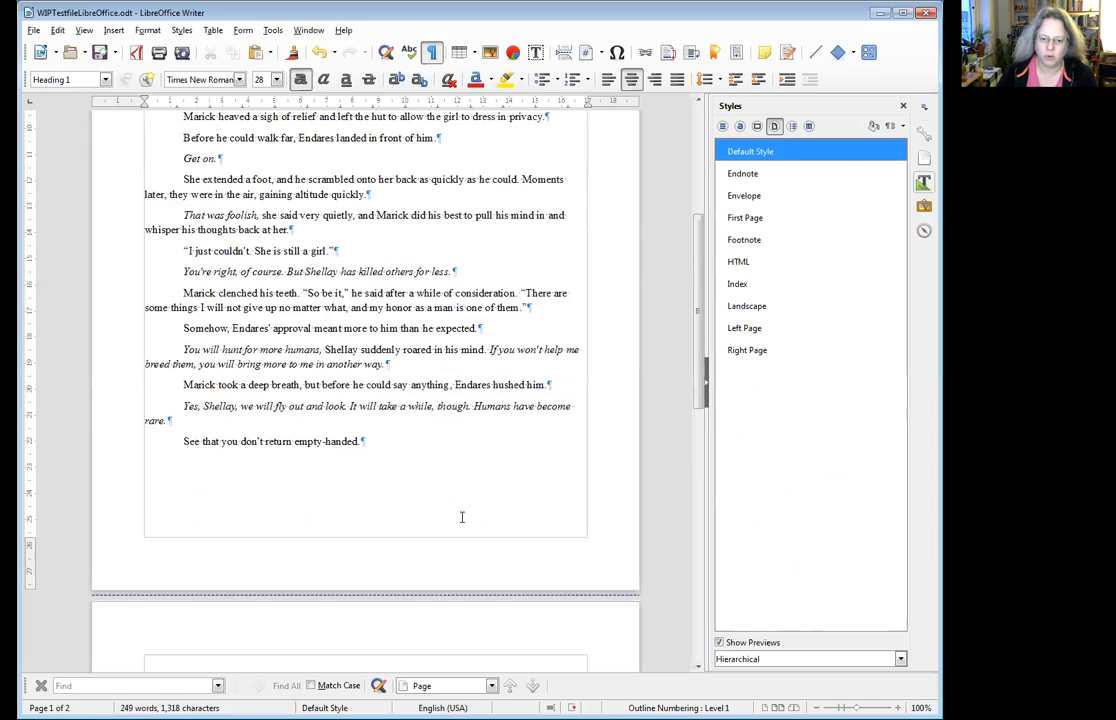
scroll(520, 420, up, 9)
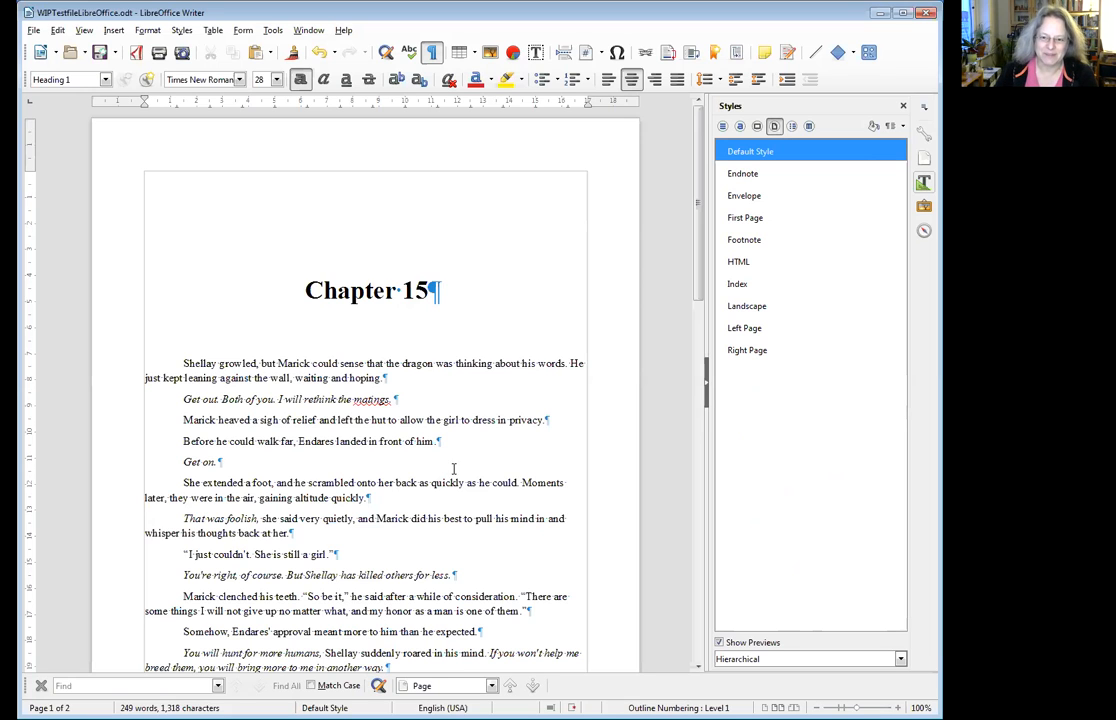
scroll(470, 455, down, 3)
scroll(470, 455, up, 3)
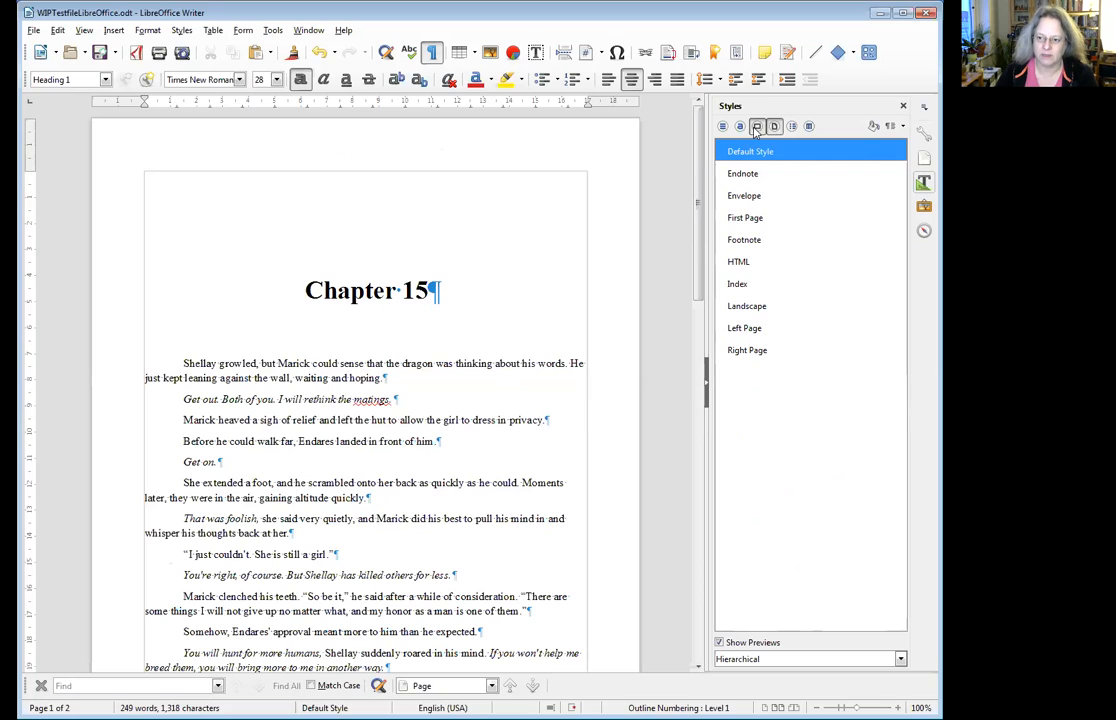
View the frame and character styles, return to the paragraph styles and check the style of Chapter 15's first body paragraph
click(757, 127)
click(740, 128)
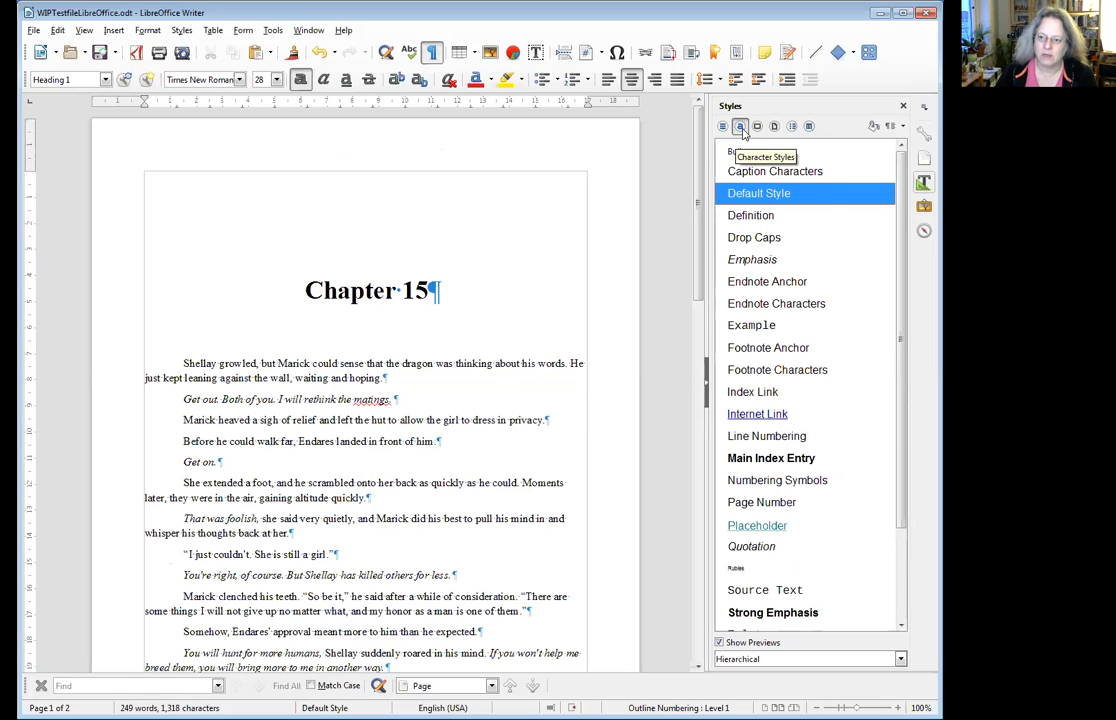
click(723, 128)
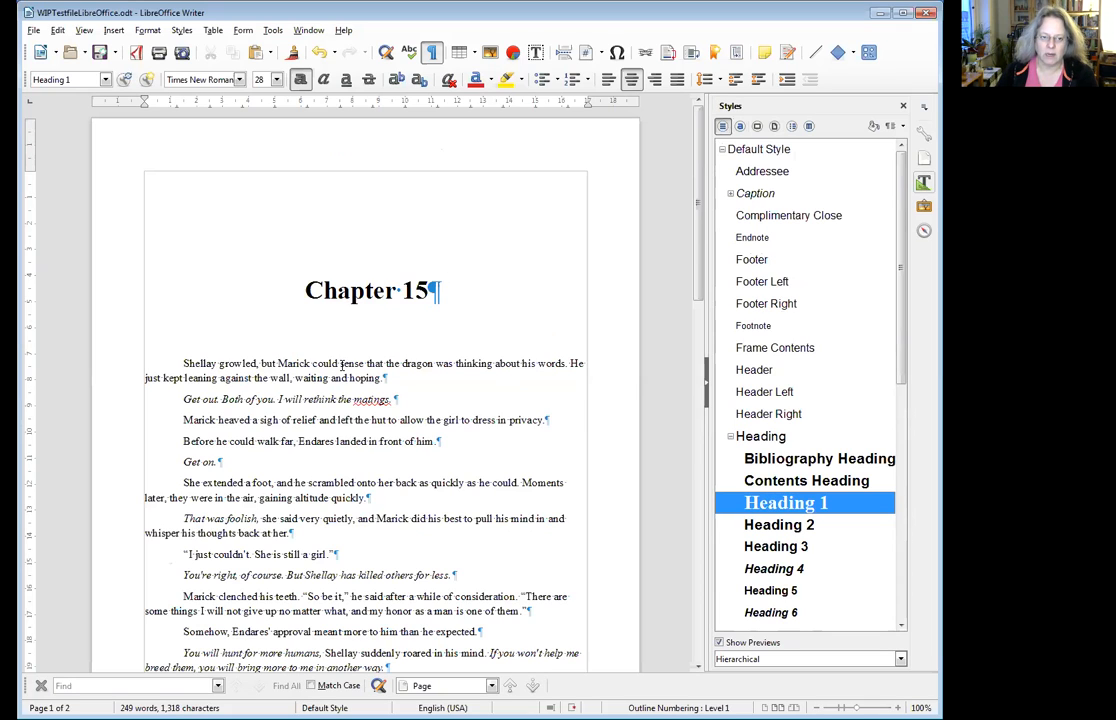
click(296, 320)
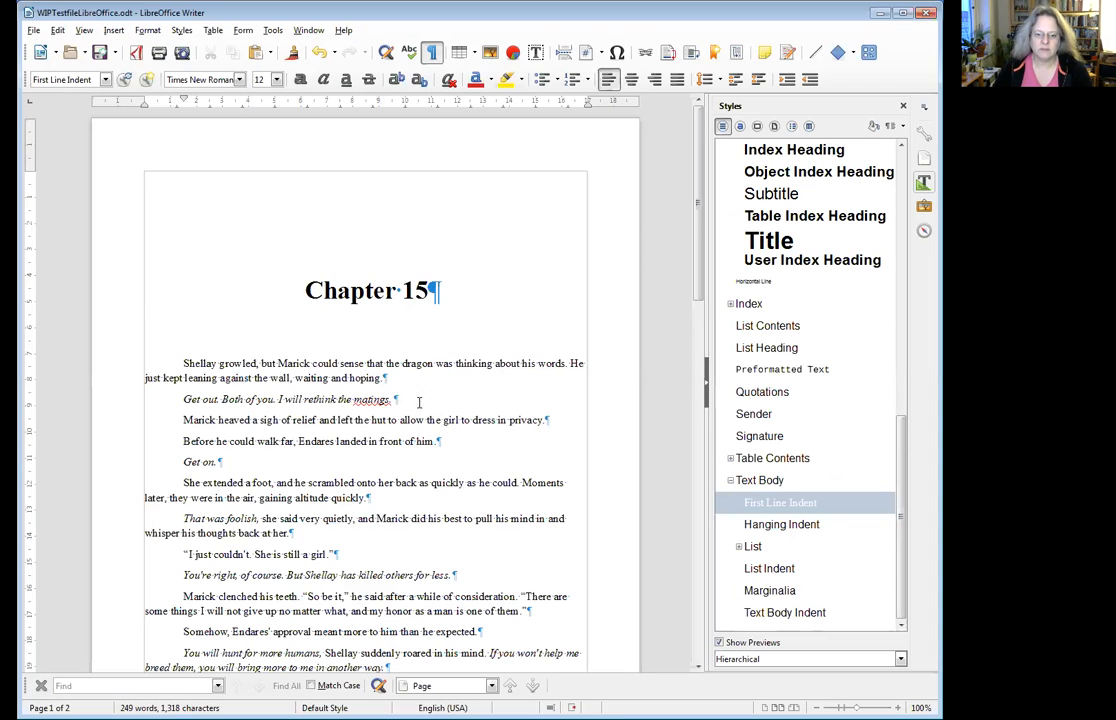
Italicize the last line of Chapter 15, "See that you don't return empty-handed."
scroll(423, 406, down, 3)
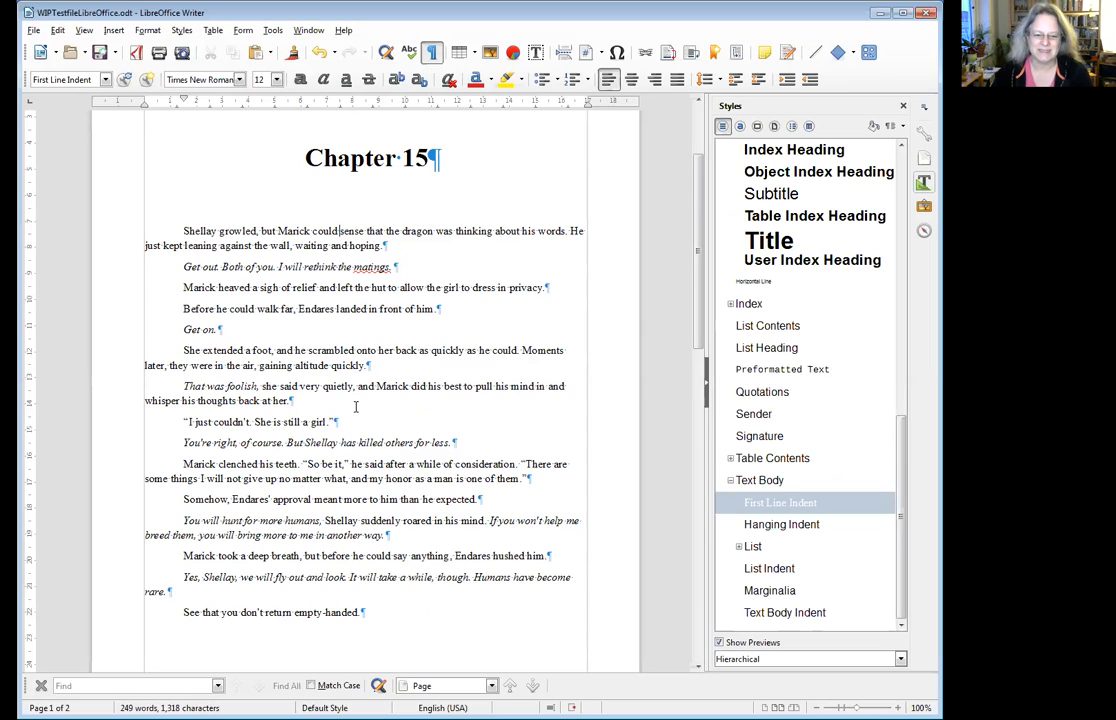
drag(366, 612, 178, 615)
click(323, 79)
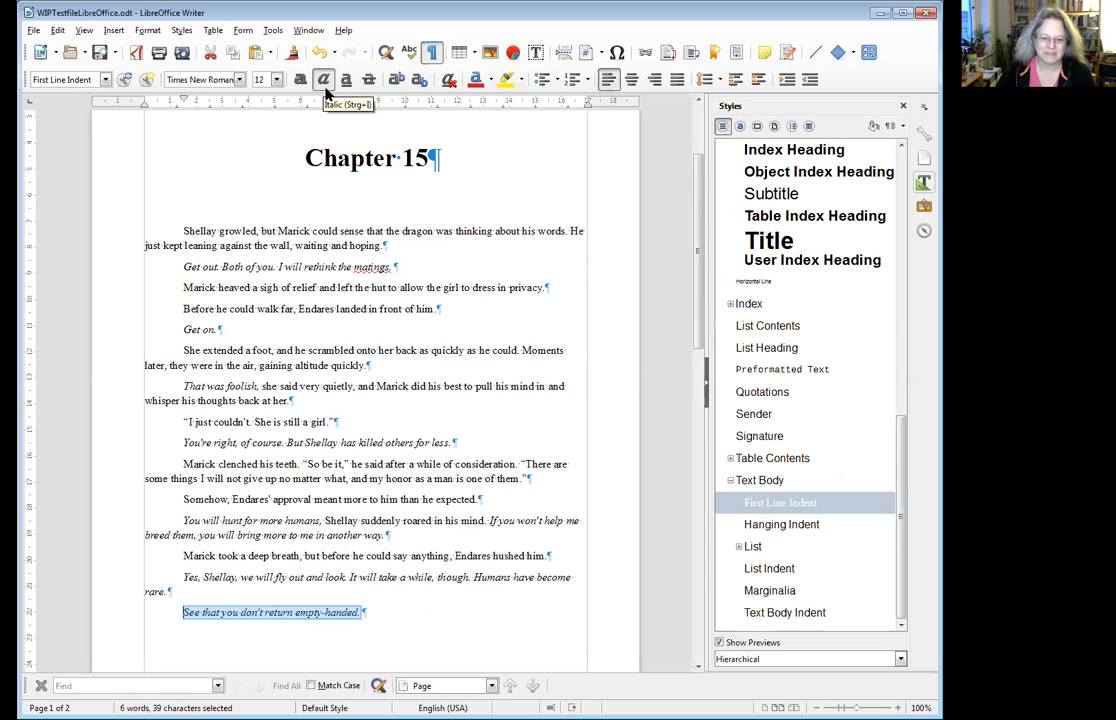
click(438, 533)
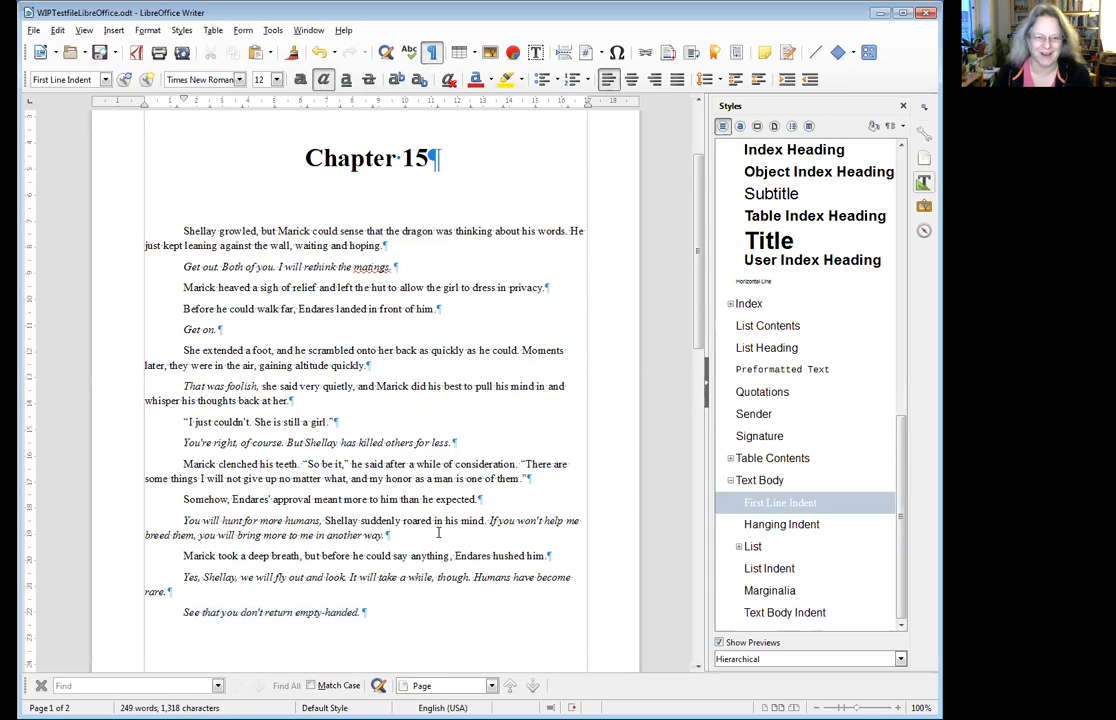